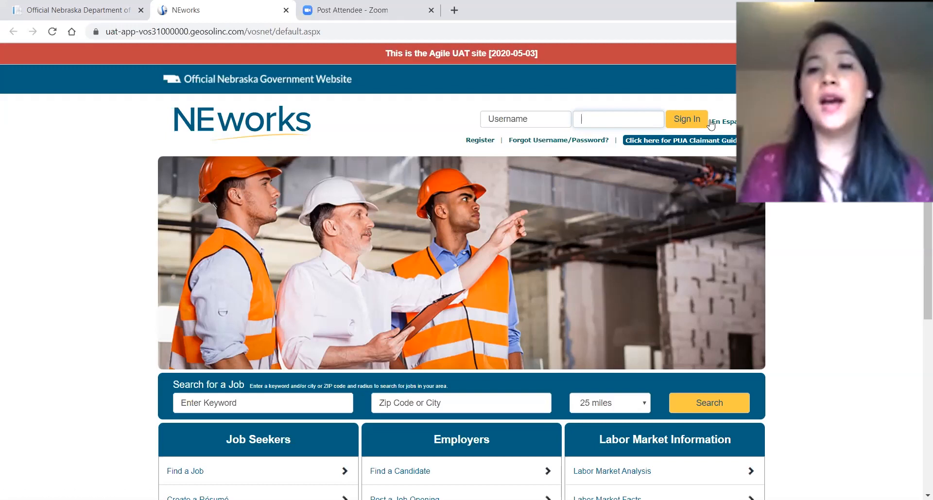
Toggle the home page to Spanish and back, then start an Individual account registration.
{"action": "left_click", "coordinate": [734, 127]}
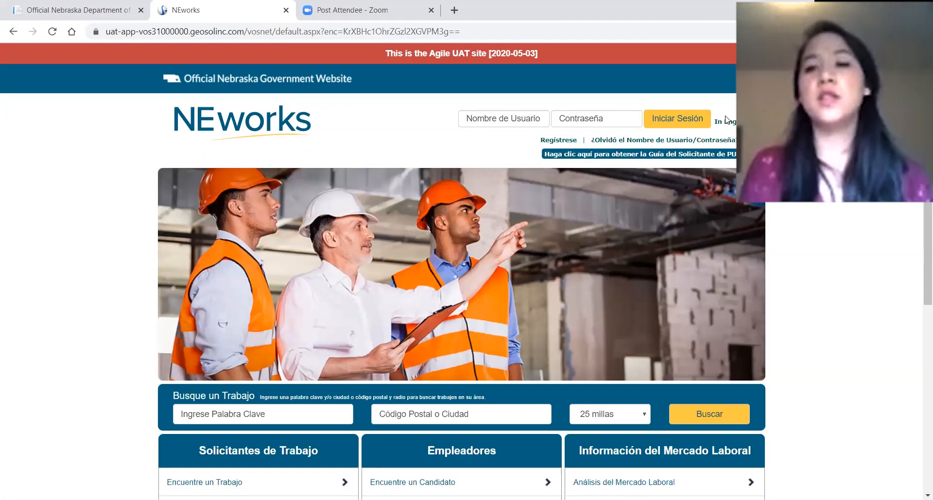
{"action": "left_click", "coordinate": [730, 125]}
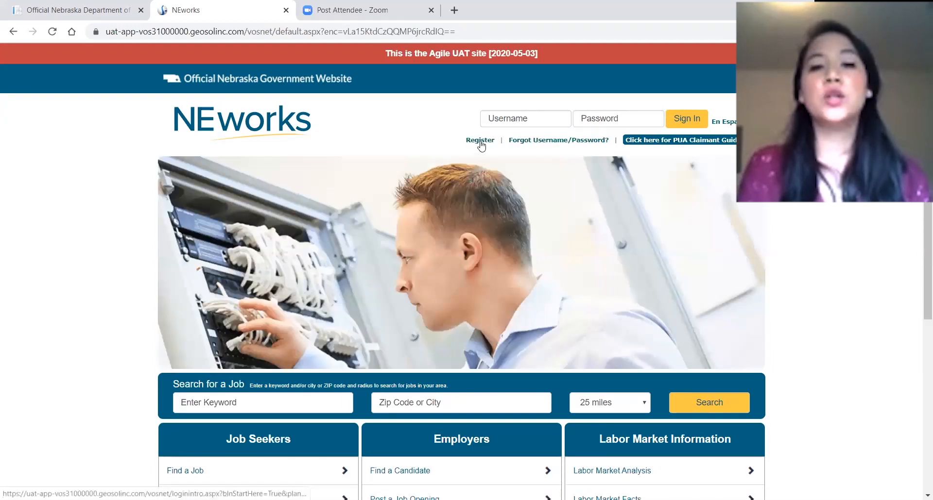
{"action": "left_click", "coordinate": [480, 141]}
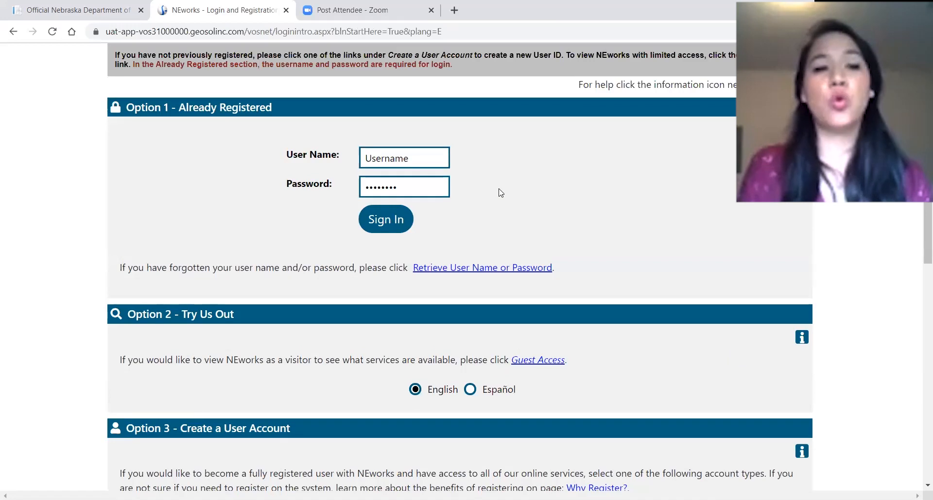
{"action": "scroll", "coordinate": [501, 193], "scroll_direction": "down", "scroll_amount": 1}
{"action": "scroll", "coordinate": [500, 193], "scroll_direction": "down", "scroll_amount": 5}
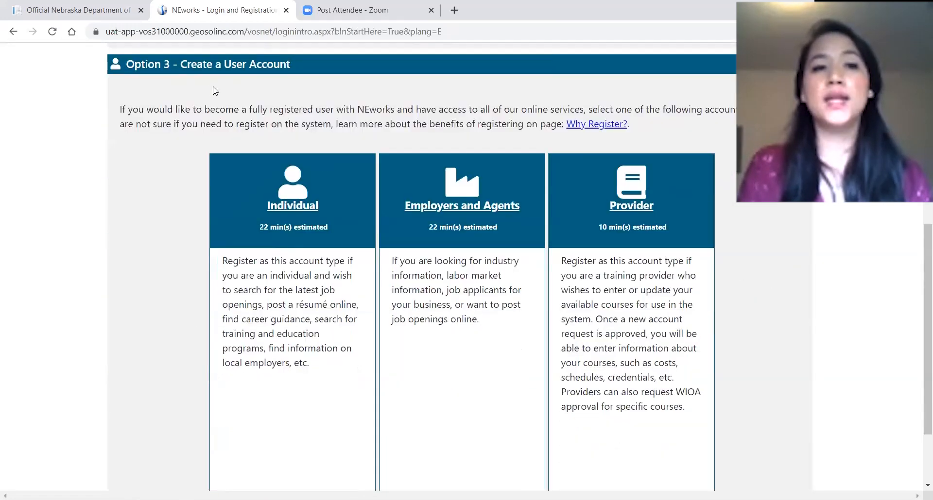
{"action": "left_click", "coordinate": [306, 211]}
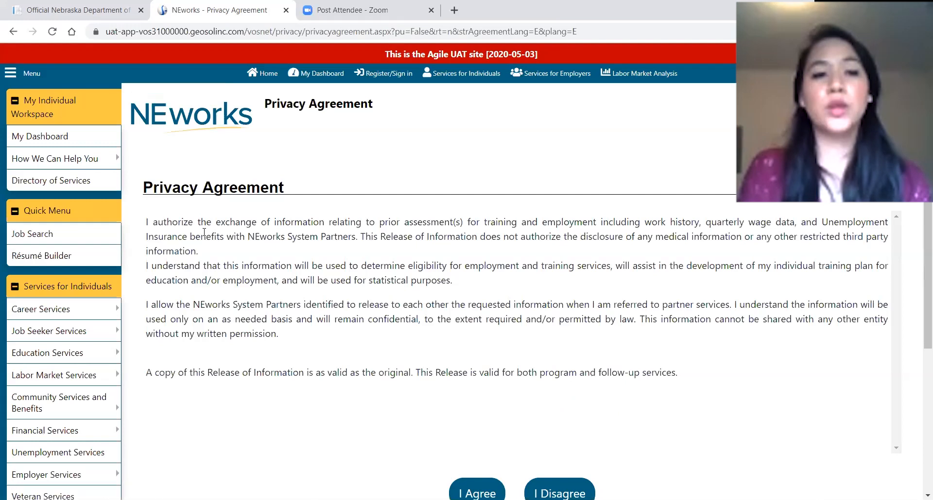
Accept the Individual account privacy agreement.
{"action": "left_click_drag", "start_coordinate": [153, 222], "coordinate": [230, 237]}
{"action": "left_click_drag", "start_coordinate": [314, 258], "coordinate": [575, 406]}
{"action": "left_click", "coordinate": [575, 406]}
{"action": "scroll", "coordinate": [482, 378], "scroll_direction": "down", "scroll_amount": 2}
{"action": "left_click", "coordinate": [483, 377]}
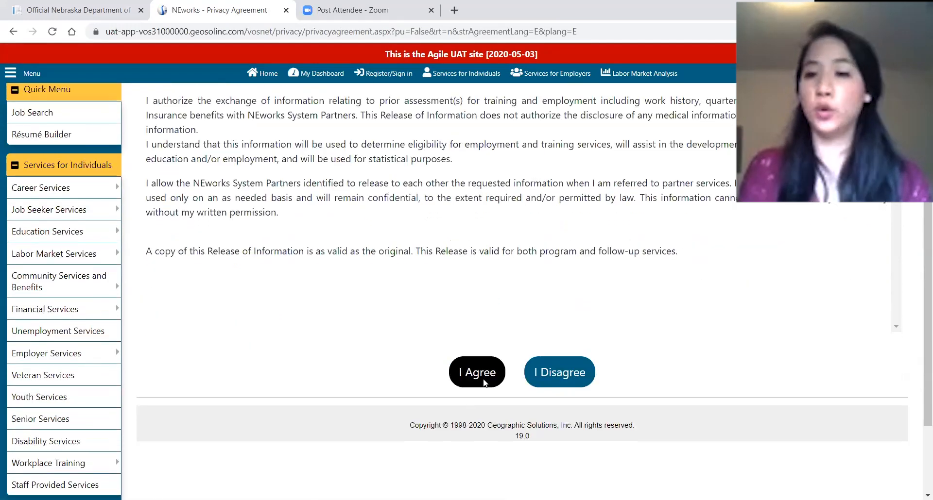
{"action": "left_click", "coordinate": [242, 271]}
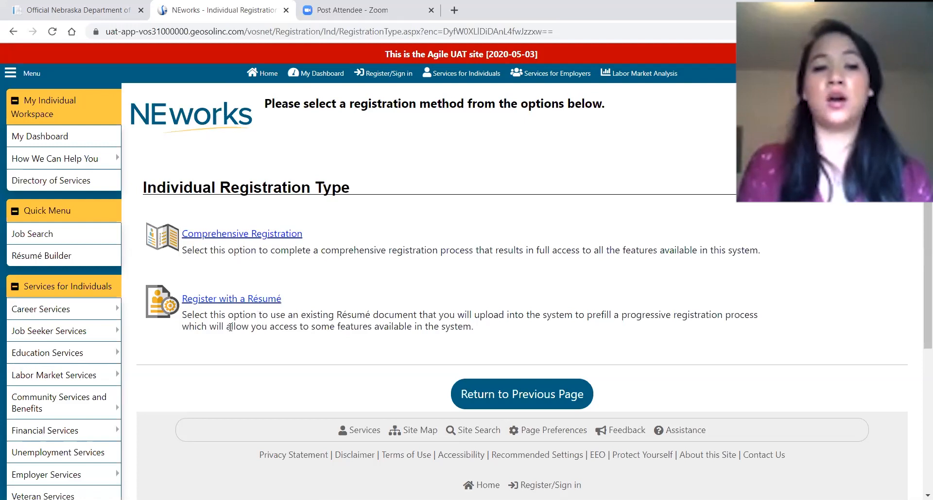
Choose Comprehensive Registration, answer Yes to filing an unemployment claim, and pass the welcome page.
{"action": "left_click", "coordinate": [261, 238]}
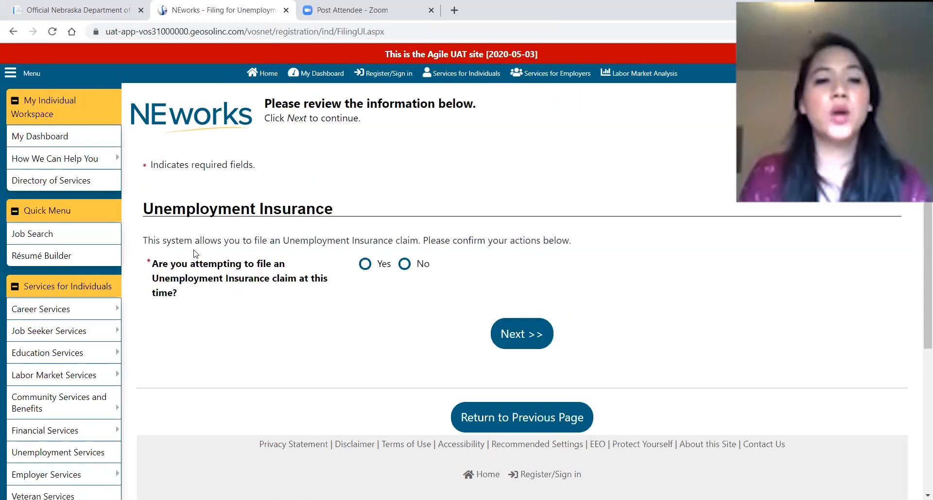
{"action": "scroll", "coordinate": [203, 264], "scroll_direction": "down", "scroll_amount": 1}
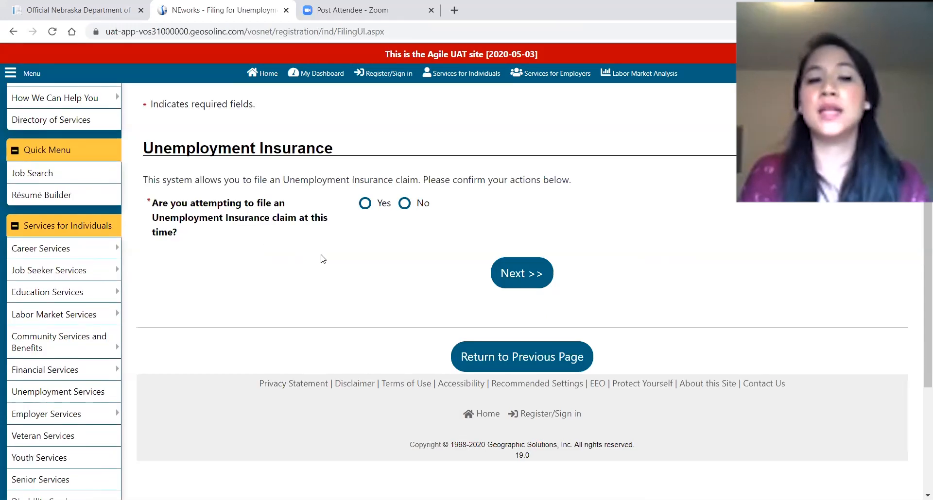
{"action": "left_click", "coordinate": [365, 203]}
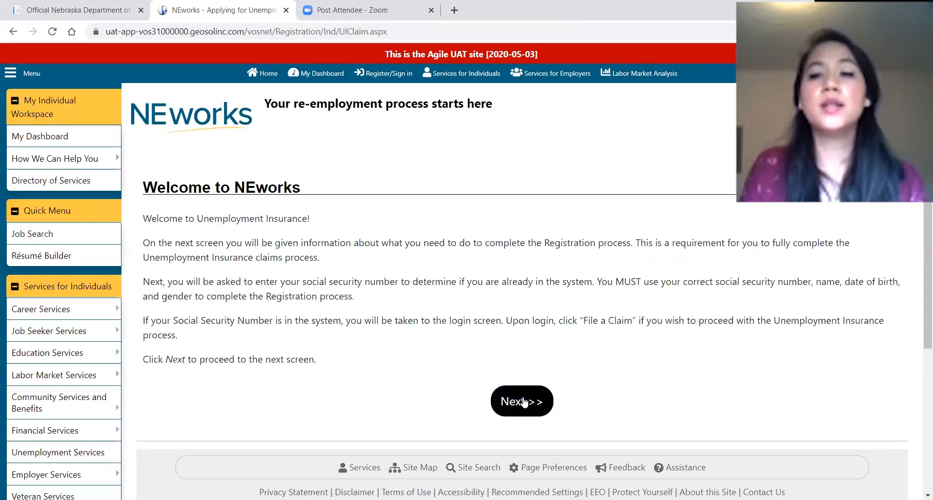
{"action": "left_click", "coordinate": [522, 401]}
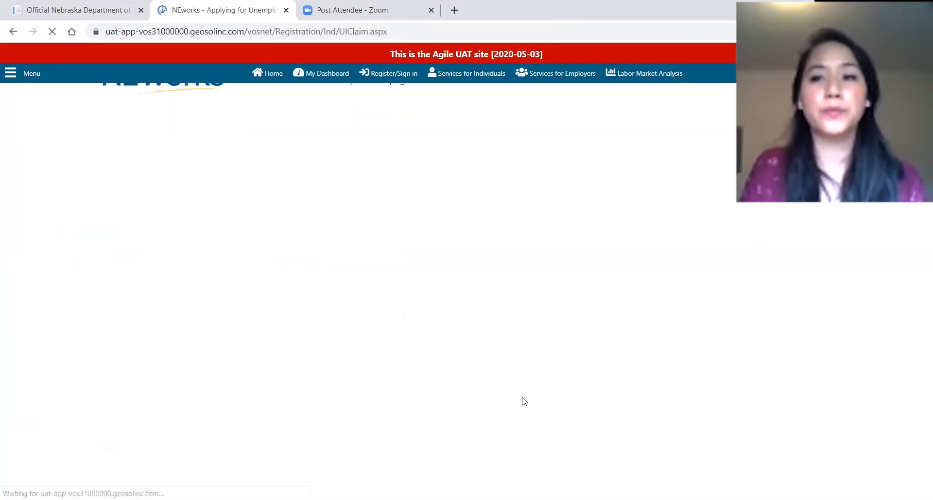
Enter the social security number, confirm it in the second field, and submit.
{"action": "left_click", "coordinate": [312, 301]}
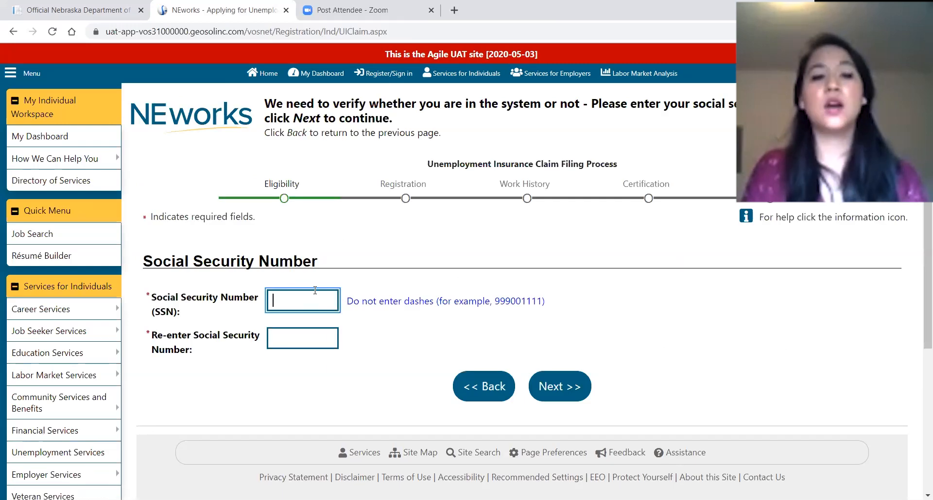
{"action": "type", "text": "999001111"}
{"action": "left_click", "coordinate": [300, 338]}
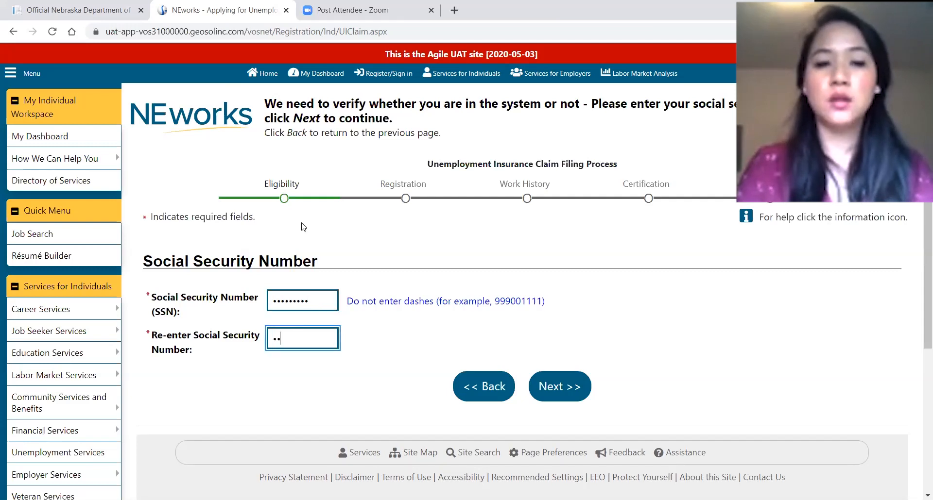
{"action": "type", "text": "999001111"}
{"action": "key", "text": "Tab"}
{"action": "left_click", "coordinate": [558, 386]}
Answer No to workers' compensation and Yes to having worked since 1/1/2019.
{"action": "left_click_drag", "start_coordinate": [167, 296], "coordinate": [381, 301]}
{"action": "left_click", "coordinate": [388, 319]}
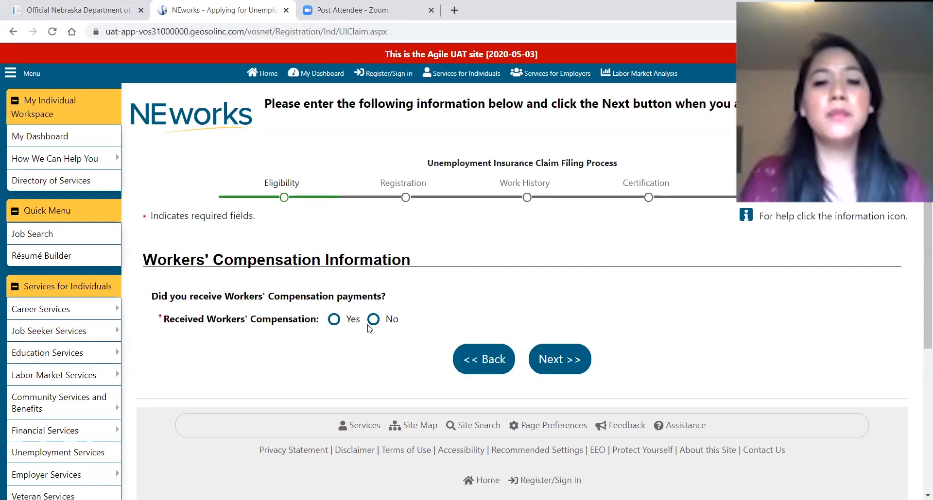
{"action": "left_click", "coordinate": [373, 322]}
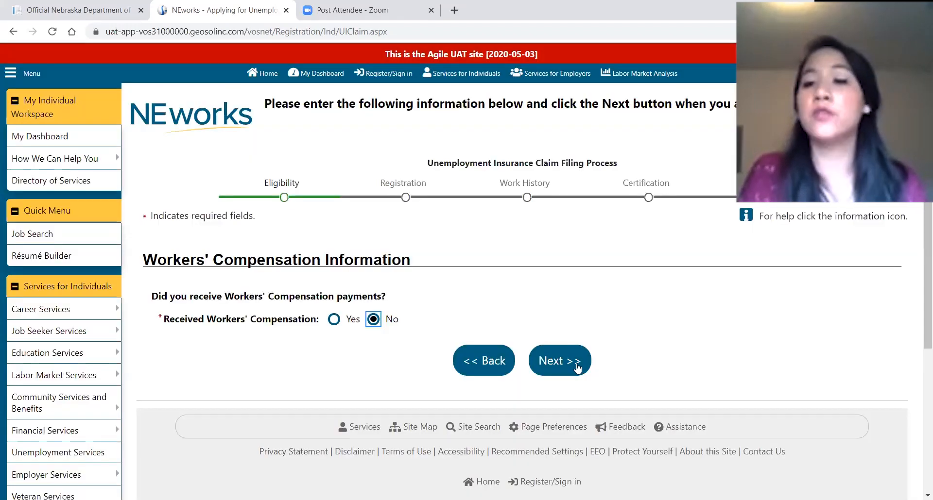
{"action": "left_click", "coordinate": [558, 360]}
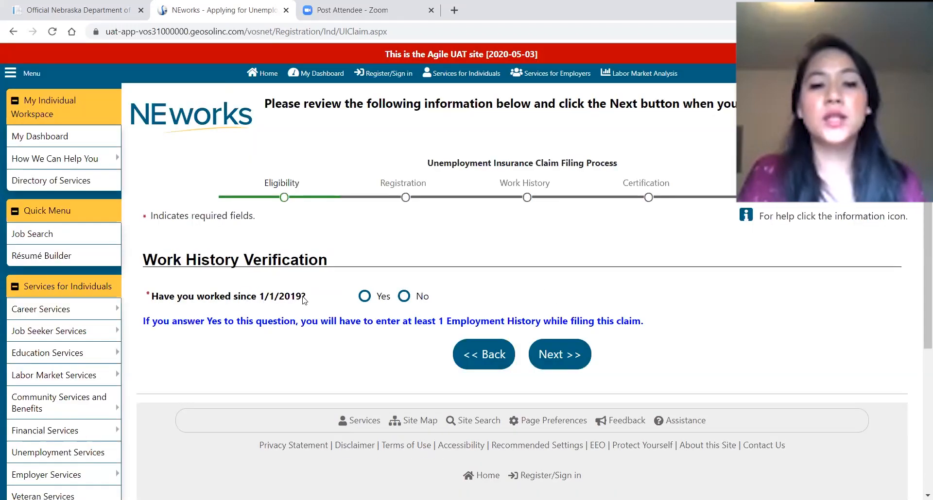
{"action": "left_click_drag", "start_coordinate": [284, 299], "coordinate": [317, 300]}
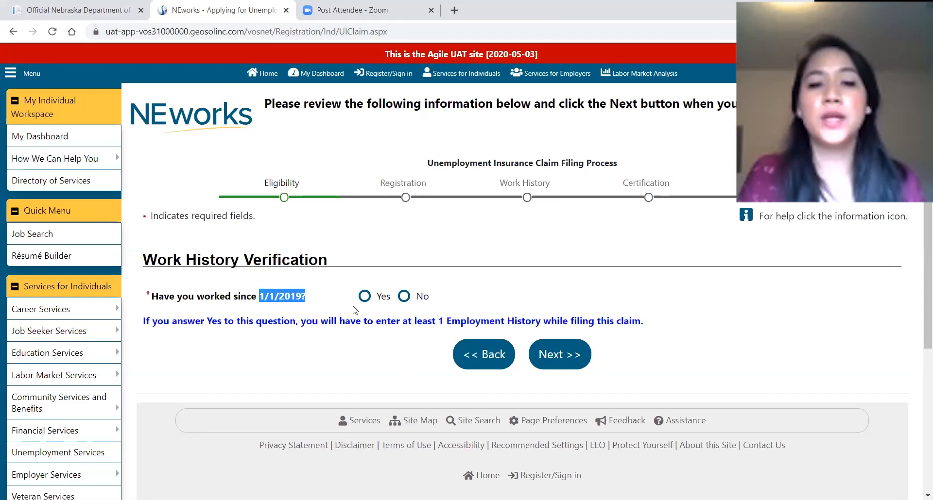
{"action": "left_click", "coordinate": [365, 298]}
{"action": "left_click", "coordinate": [543, 354]}
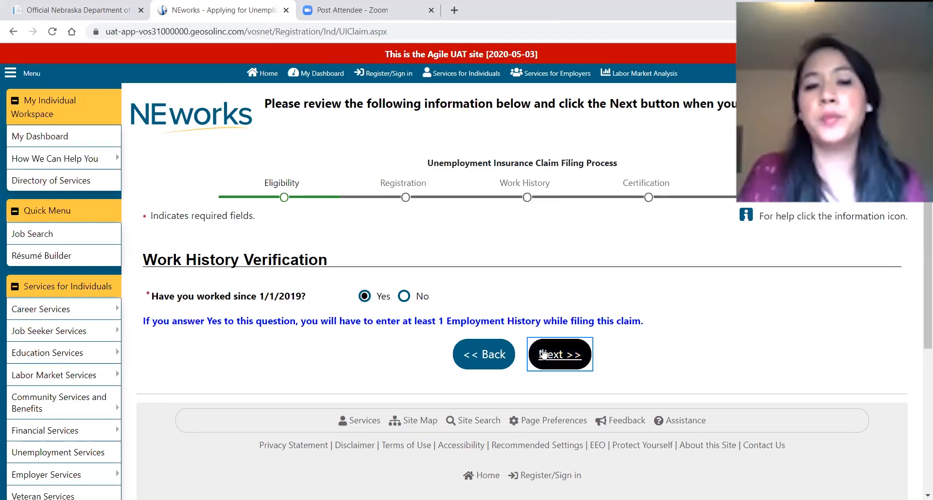
{"action": "scroll", "coordinate": [546, 322], "scroll_direction": "down", "scroll_amount": 1}
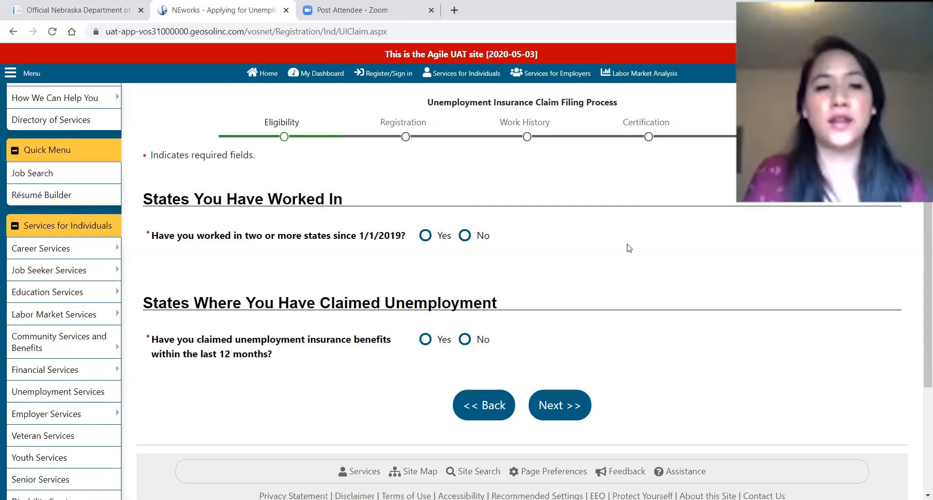
Answer No to working in two or more states and to claiming benefits in the last 12 months.
{"action": "scroll", "coordinate": [564, 254], "scroll_direction": "down", "scroll_amount": 1}
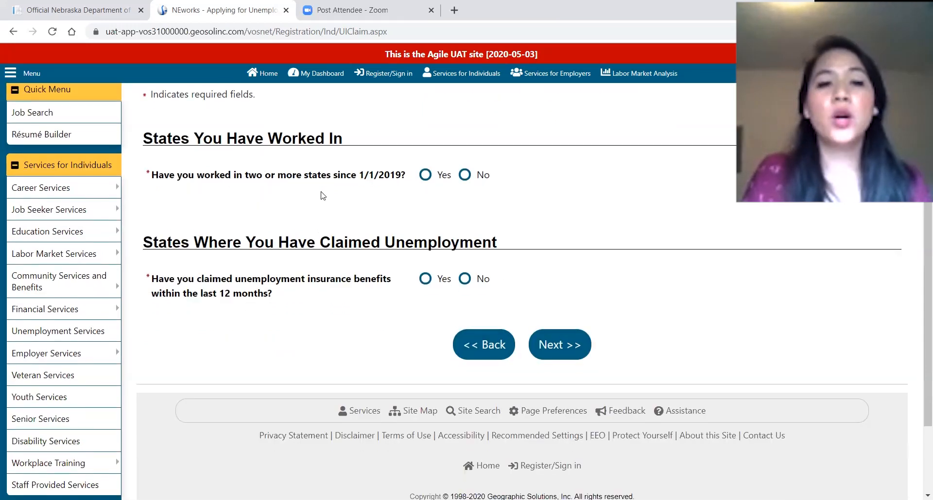
{"action": "left_click", "coordinate": [424, 177]}
{"action": "left_click", "coordinate": [149, 256]}
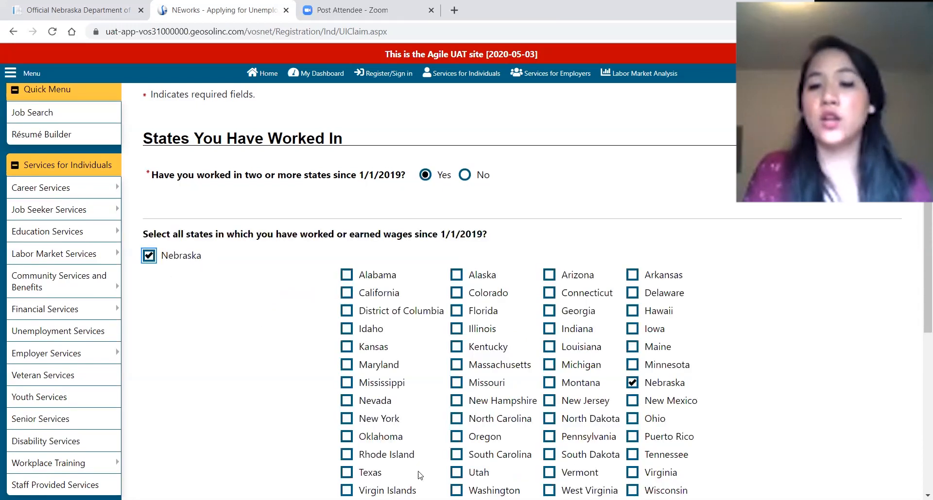
{"action": "left_click", "coordinate": [149, 258]}
{"action": "left_click", "coordinate": [464, 176]}
{"action": "left_click", "coordinate": [464, 176]}
{"action": "scroll", "coordinate": [462, 175], "scroll_direction": "down", "scroll_amount": 1}
{"action": "left_click_drag", "start_coordinate": [164, 218], "coordinate": [369, 231]}
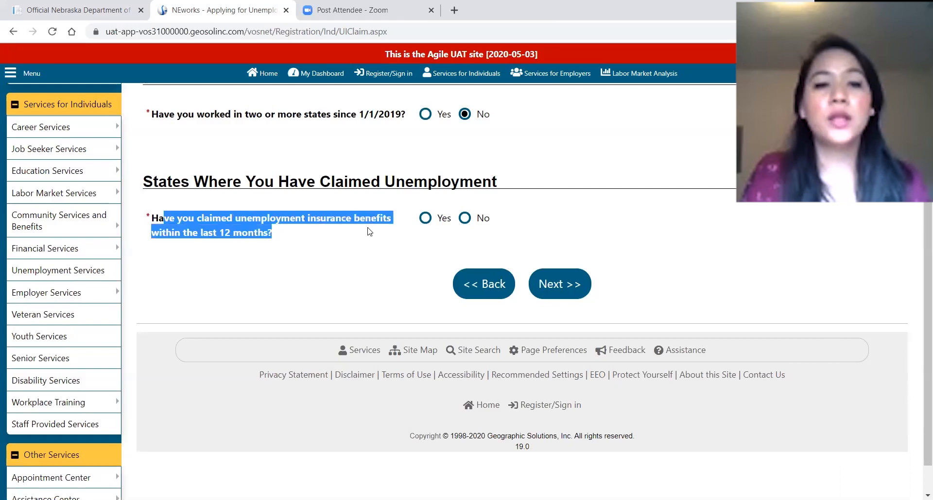
{"action": "left_click", "coordinate": [356, 287]}
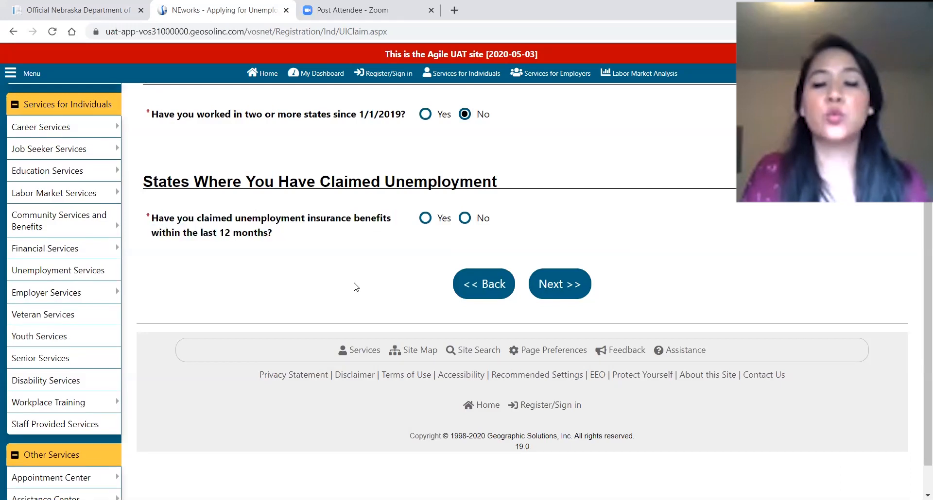
{"action": "left_click", "coordinate": [465, 219]}
{"action": "left_click", "coordinate": [562, 273]}
Answer No to federal civilian employment and to earning military wages.
{"action": "left_click_drag", "start_coordinate": [160, 189], "coordinate": [361, 212]}
{"action": "left_click", "coordinate": [361, 211]}
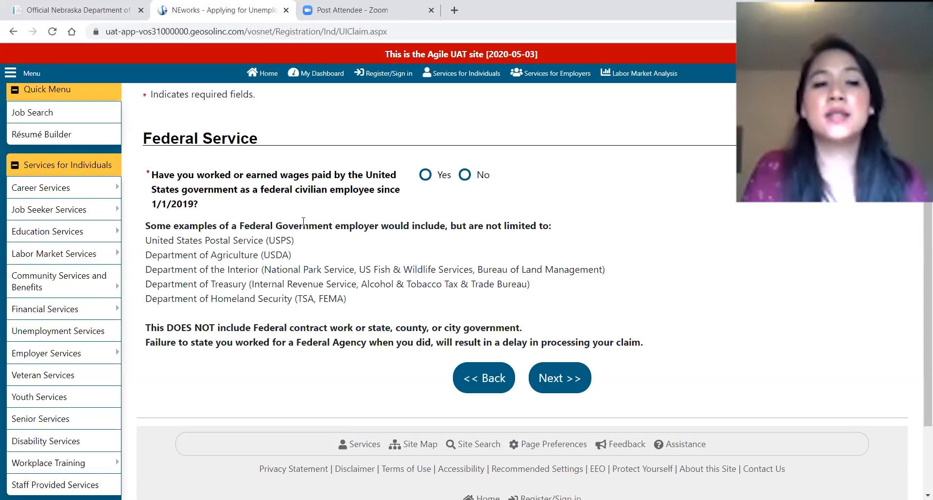
{"action": "left_click", "coordinate": [464, 176]}
{"action": "left_click_drag", "start_coordinate": [145, 225], "coordinate": [341, 296]}
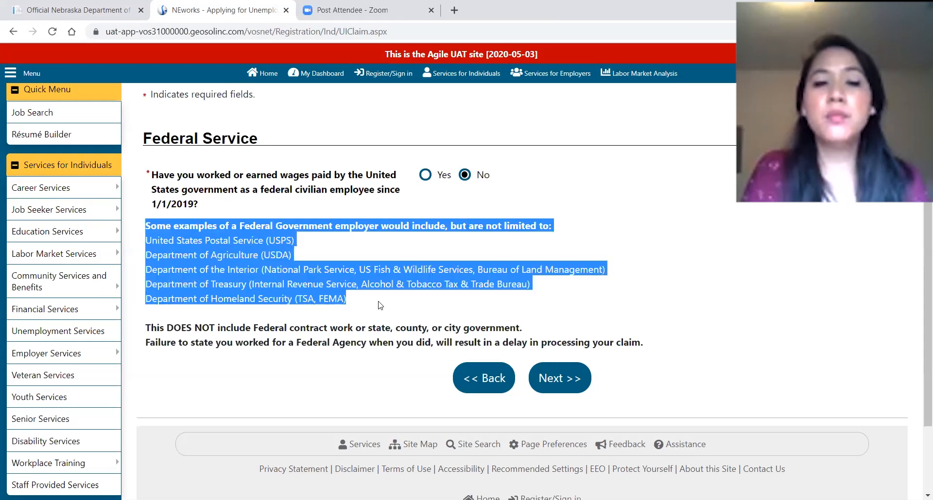
{"action": "left_click", "coordinate": [380, 306]}
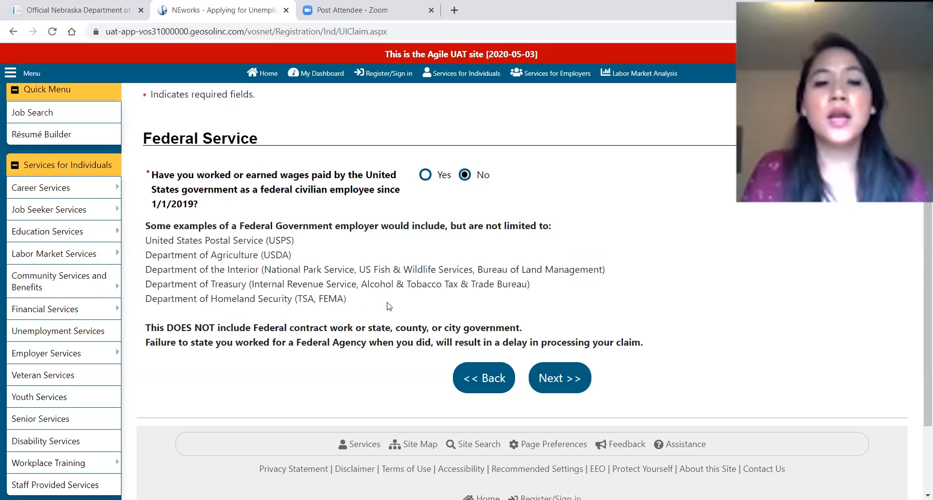
{"action": "left_click", "coordinate": [567, 381]}
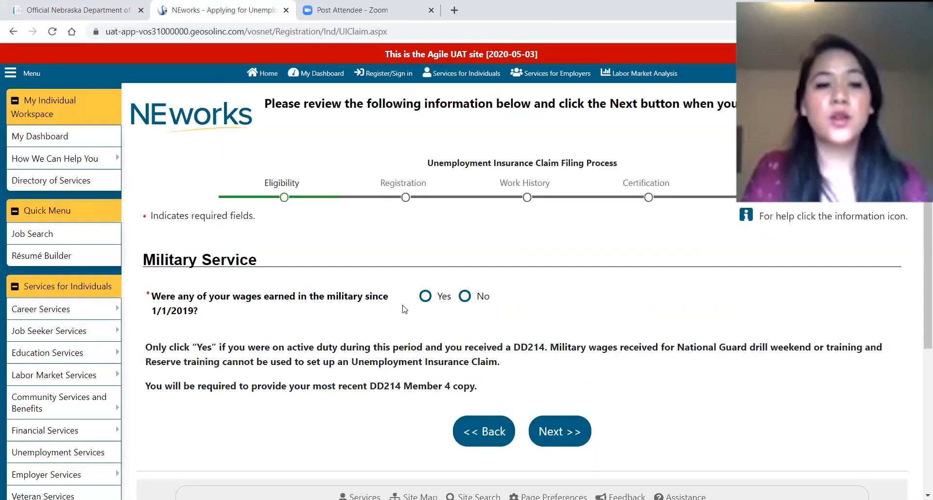
{"action": "left_click", "coordinate": [464, 296]}
Enter a login username on the Login Information form.
{"action": "left_click", "coordinate": [575, 434]}
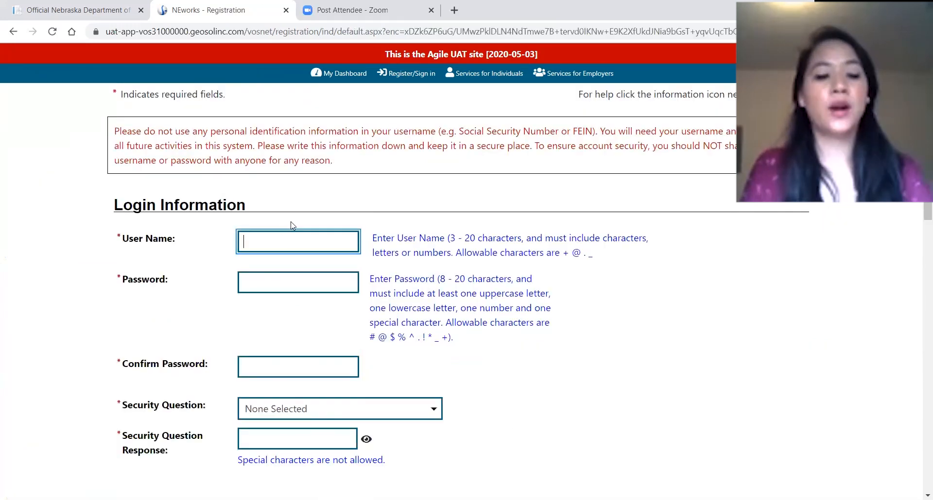
{"action": "type", "text": "NDOL"}
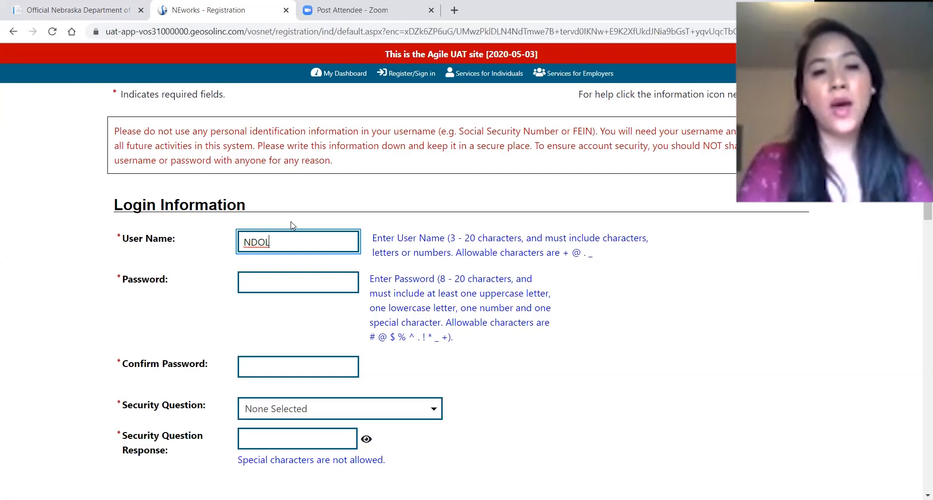
{"action": "type", "text": "123"}
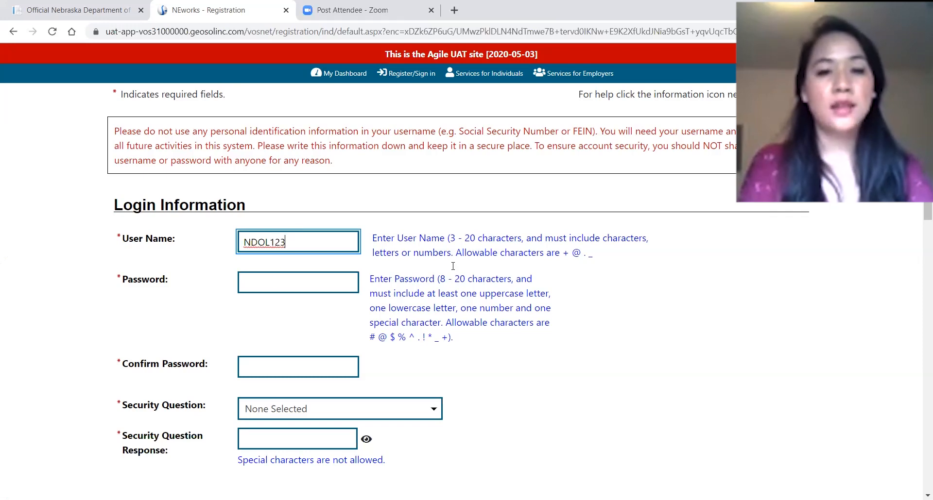
{"action": "left_click_drag", "start_coordinate": [368, 236], "coordinate": [640, 253]}
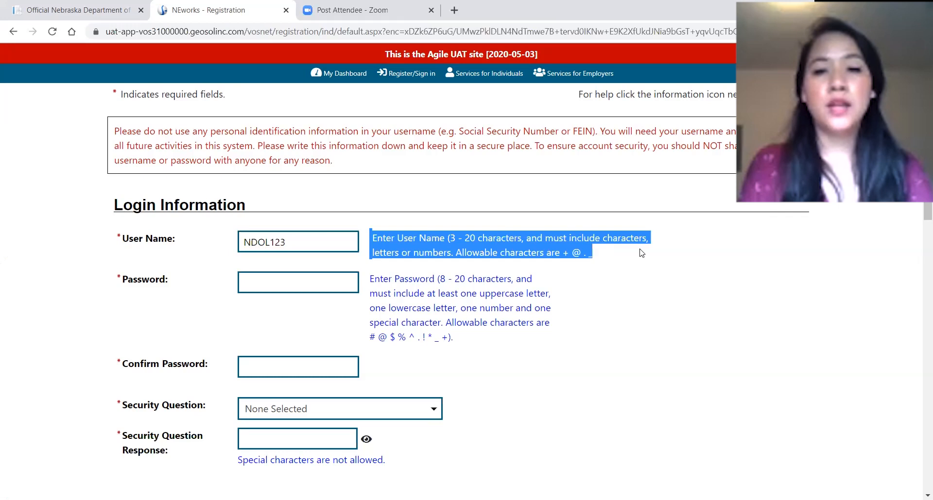
{"action": "left_click", "coordinate": [641, 281]}
Type a strong password and repeat it in Confirm Password.
{"action": "left_click", "coordinate": [291, 286]}
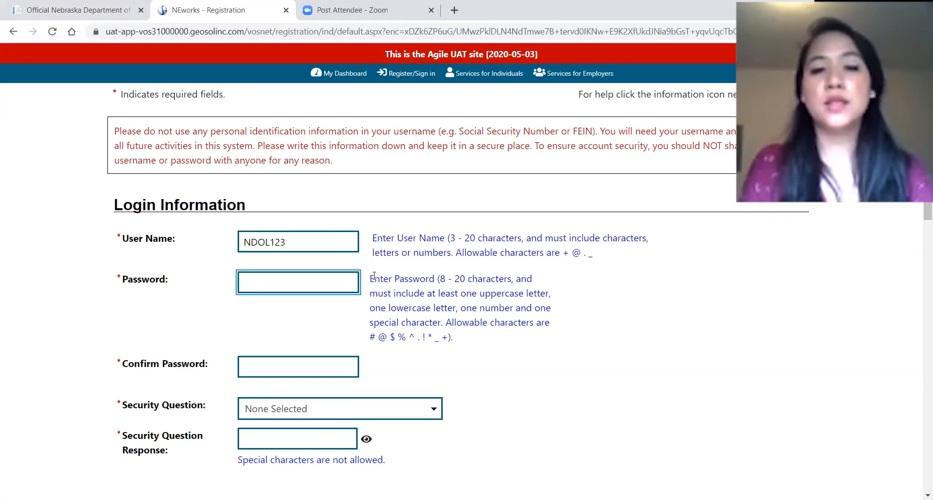
{"action": "left_click_drag", "start_coordinate": [440, 279], "coordinate": [546, 337]}
{"action": "left_click", "coordinate": [319, 289]}
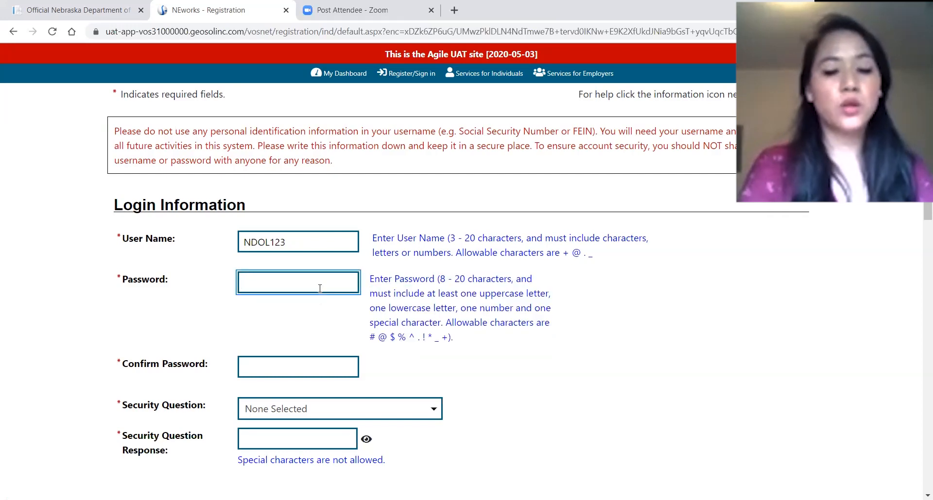
{"action": "type", "text": "*********"}
{"action": "key", "text": "Tab"}
{"action": "type", "text": "*********"}
{"action": "left_click", "coordinate": [284, 319]}
{"action": "scroll", "coordinate": [284, 319], "scroll_direction": "down", "scroll_amount": 3}
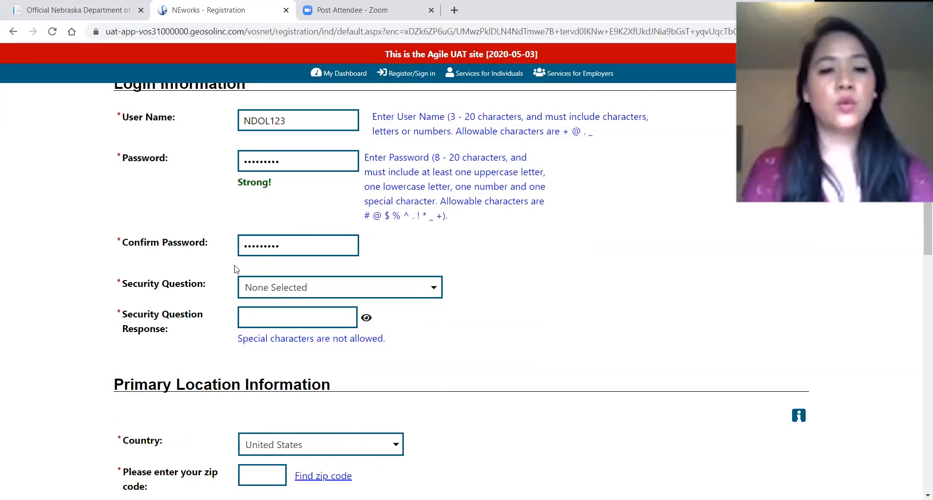
Choose the mother's maiden name security question and enter its answer.
{"action": "left_click", "coordinate": [269, 230]}
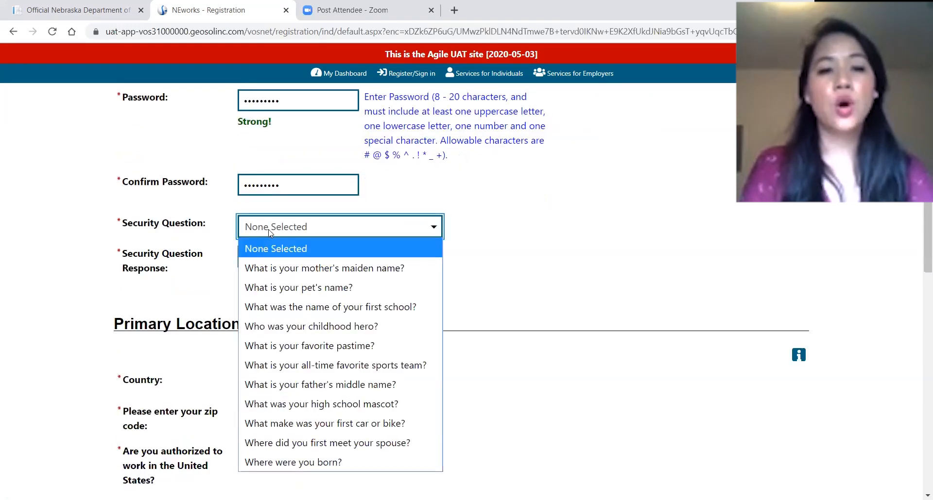
{"action": "left_click", "coordinate": [283, 269]}
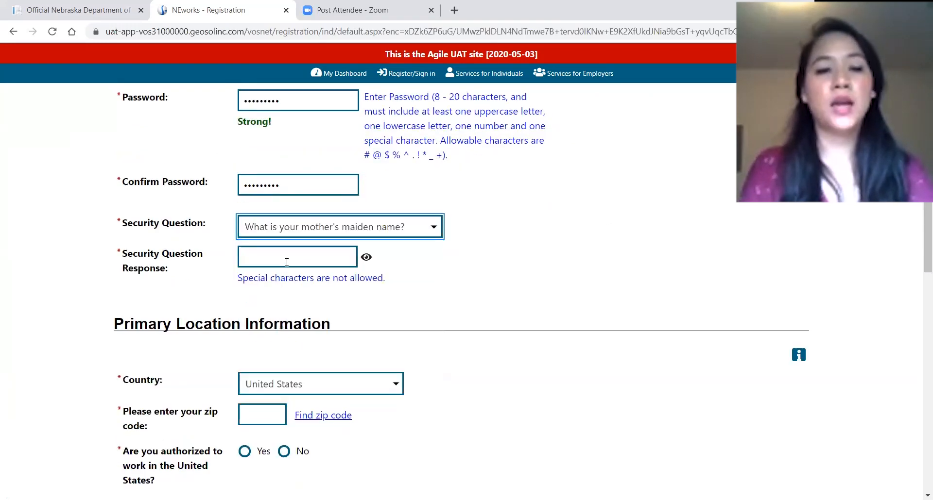
{"action": "left_click", "coordinate": [293, 260]}
{"action": "type", "text": "****"}
{"action": "scroll", "coordinate": [294, 260], "scroll_direction": "down", "scroll_amount": 2}
Enter zip code 68508 and confirm authorization to work in the United States.
{"action": "left_click", "coordinate": [260, 294]}
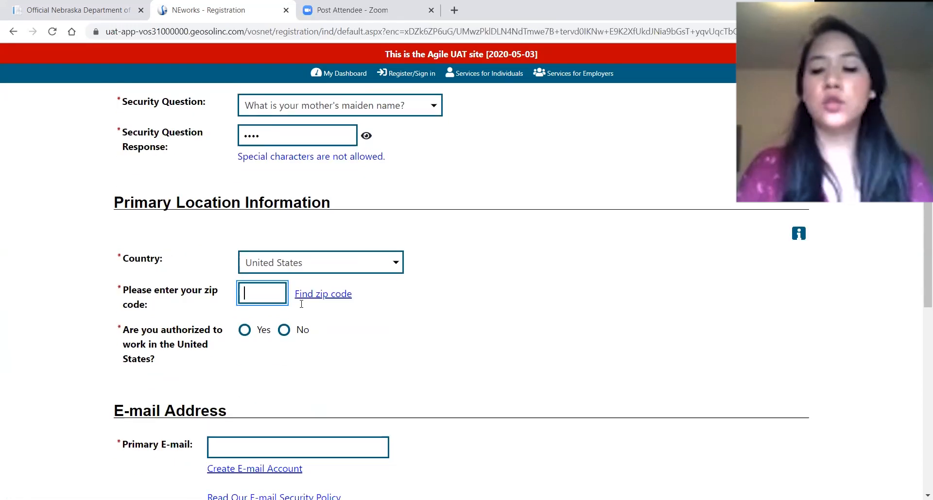
{"action": "type", "text": "68508"}
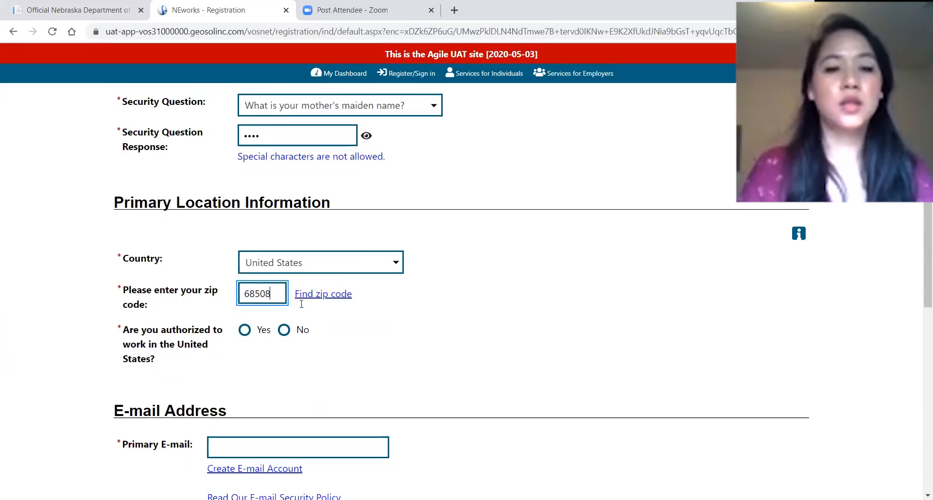
{"action": "left_click", "coordinate": [503, 374]}
{"action": "scroll", "coordinate": [499, 371], "scroll_direction": "down", "scroll_amount": 3}
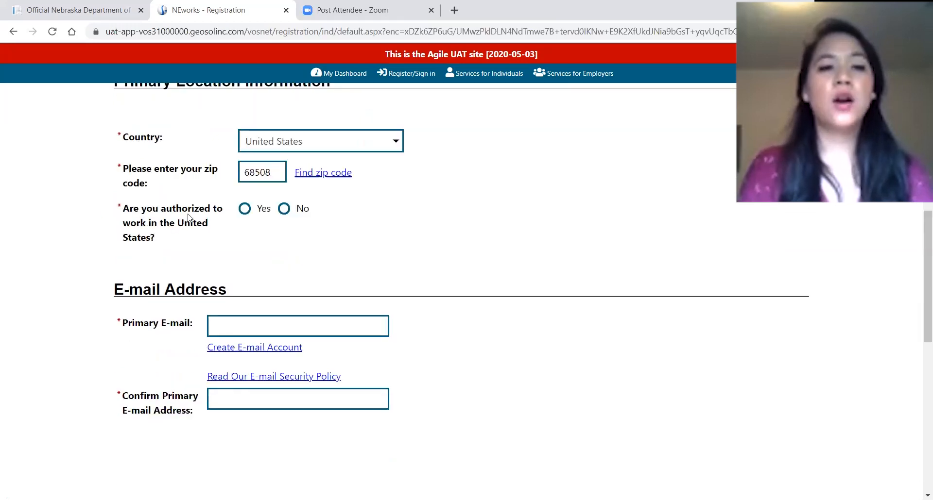
{"action": "left_click", "coordinate": [244, 209]}
{"action": "scroll", "coordinate": [340, 257], "scroll_direction": "down", "scroll_amount": 1}
Enter the primary e-mail address and confirm it.
{"action": "left_click", "coordinate": [341, 264]}
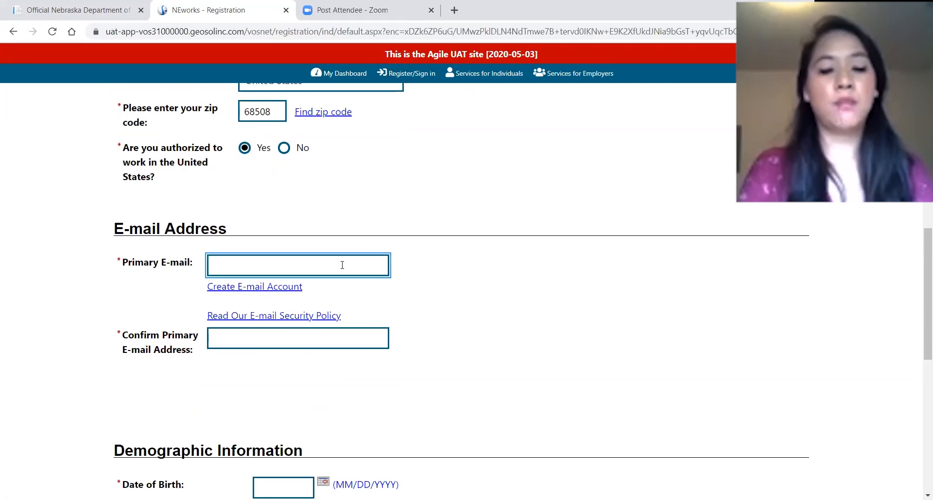
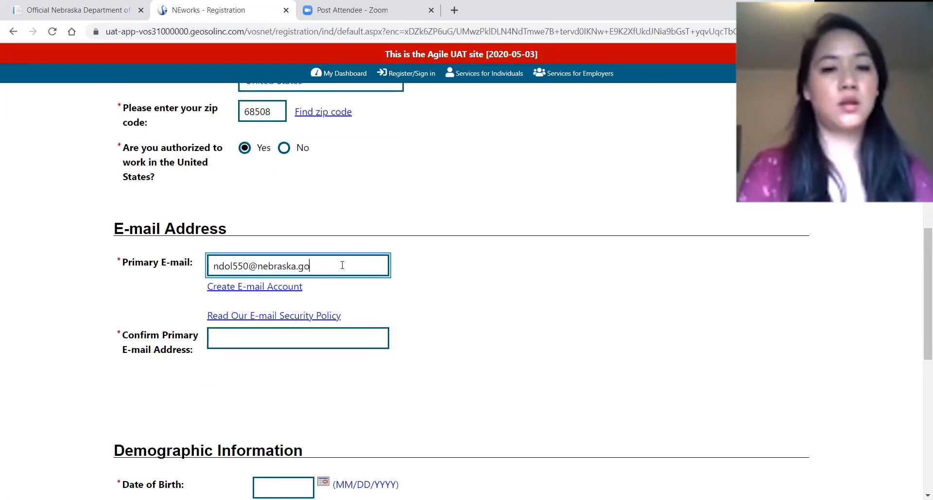
{"action": "left_click", "coordinate": [271, 330]}
{"action": "scroll", "coordinate": [292, 256], "scroll_direction": "down", "scroll_amount": 5}
Fill in the birth details, set gender to Female, and enter the image verification code.
{"action": "left_click", "coordinate": [291, 255]}
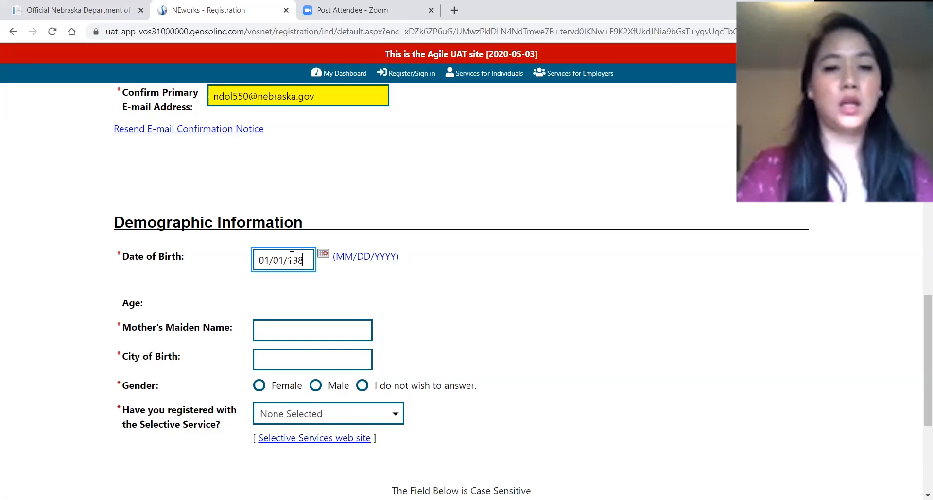
{"action": "left_click", "coordinate": [270, 328]}
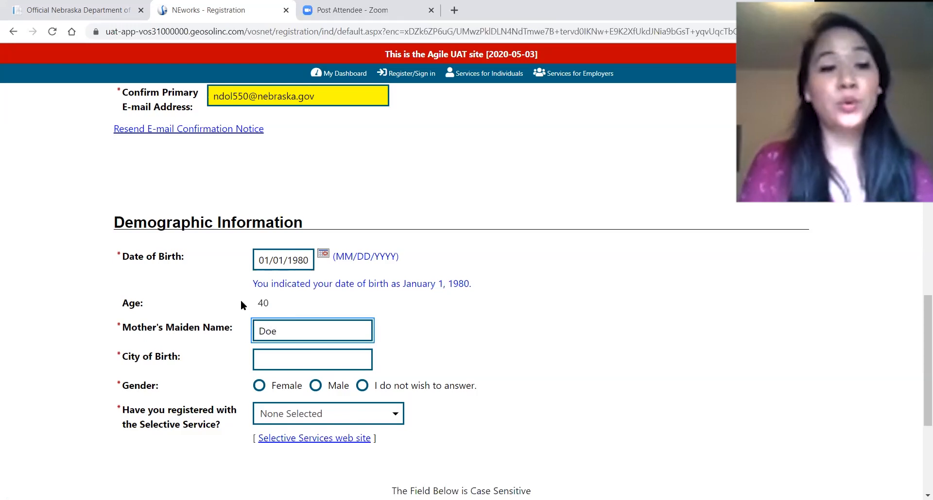
{"action": "left_click", "coordinate": [292, 360]}
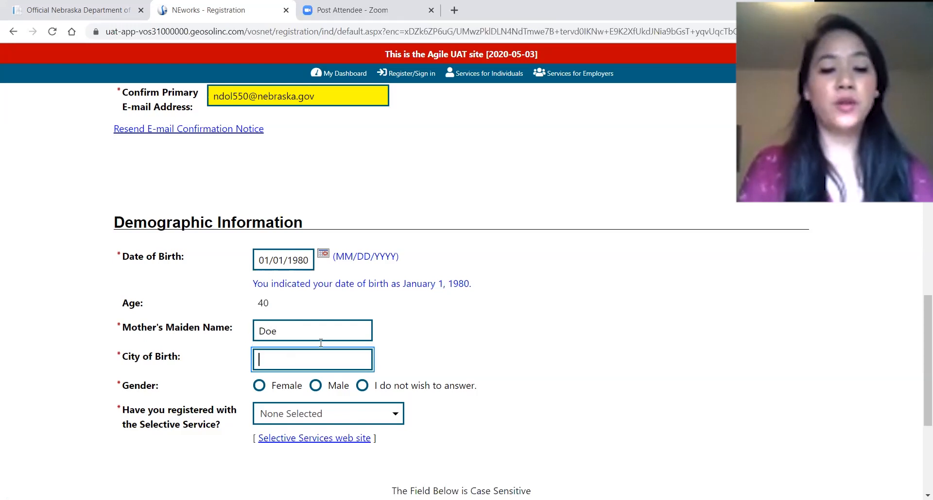
{"action": "left_click", "coordinate": [258, 386]}
{"action": "scroll", "coordinate": [355, 364], "scroll_direction": "down", "scroll_amount": 2}
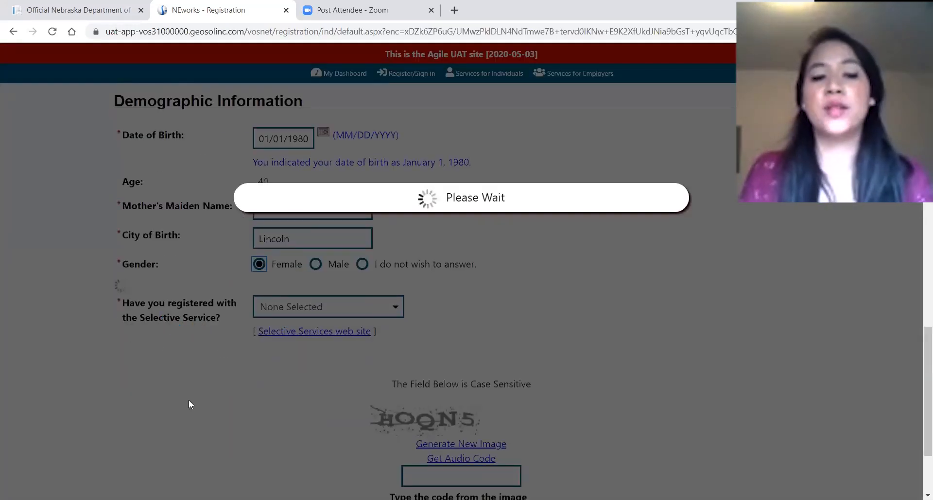
{"action": "scroll", "coordinate": [209, 393], "scroll_direction": "down", "scroll_amount": 1}
{"action": "scroll", "coordinate": [199, 315], "scroll_direction": "down", "scroll_amount": 1}
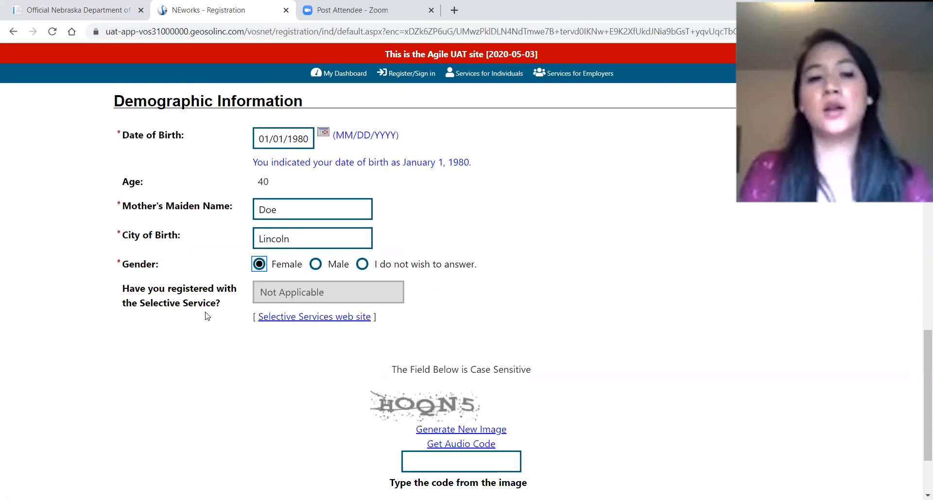
{"action": "scroll", "coordinate": [375, 385], "scroll_direction": "down", "scroll_amount": 2}
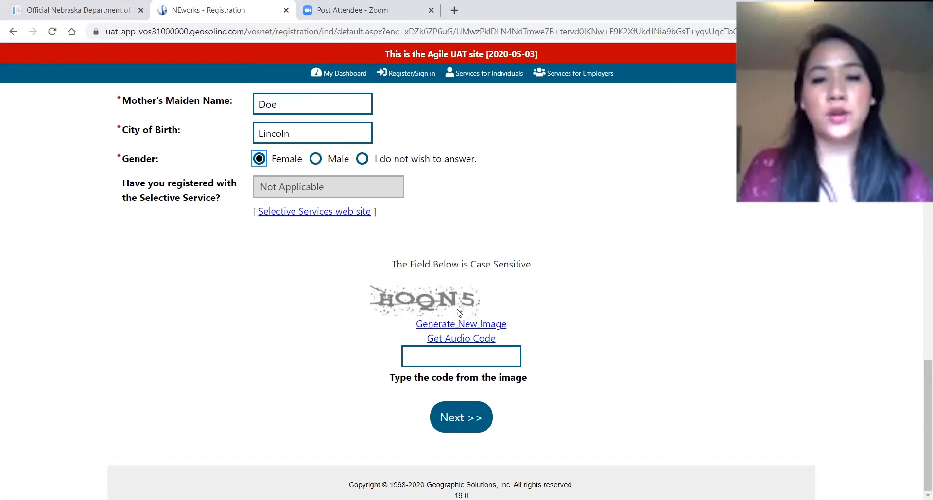
{"action": "left_click", "coordinate": [469, 354]}
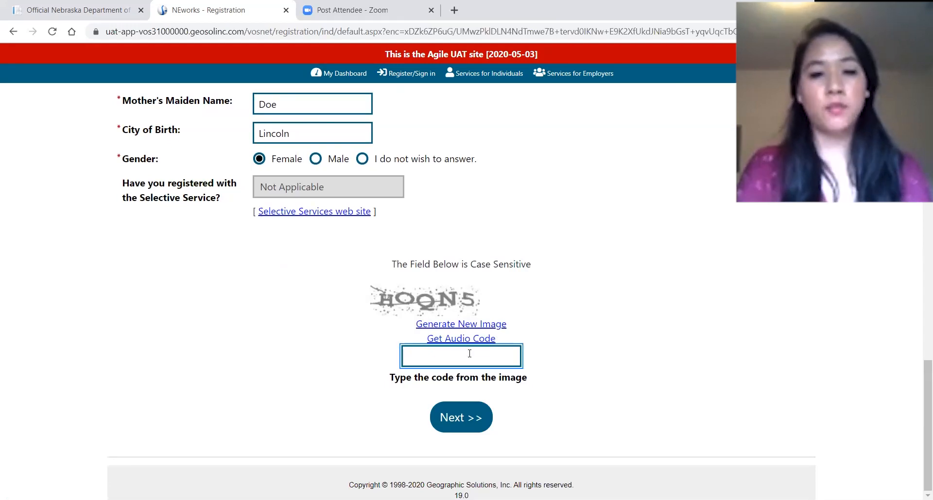
{"action": "type", "text": "HOQN5"}
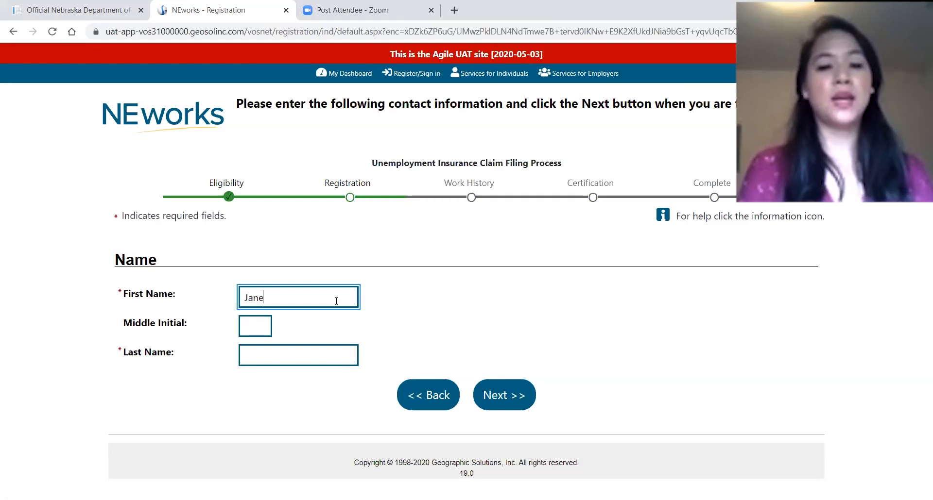
Complete the claimant's middle initial and last name and submit the Name page.
{"action": "left_click", "coordinate": [255, 332]}
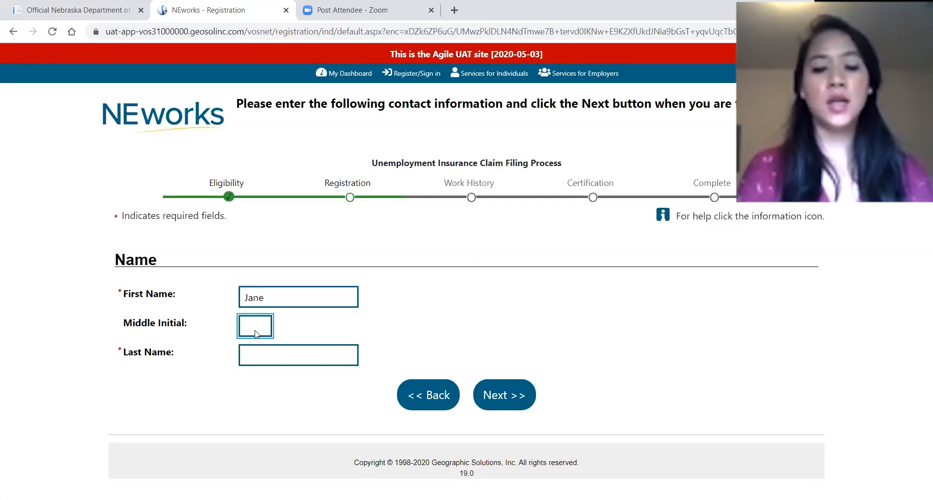
{"action": "type", "text": "M"}
{"action": "left_click", "coordinate": [284, 364]}
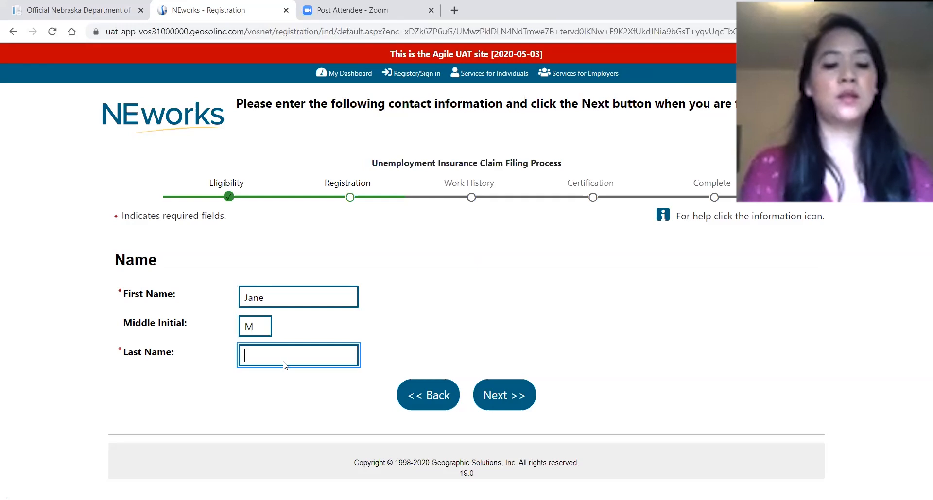
{"action": "type", "text": "Doe"}
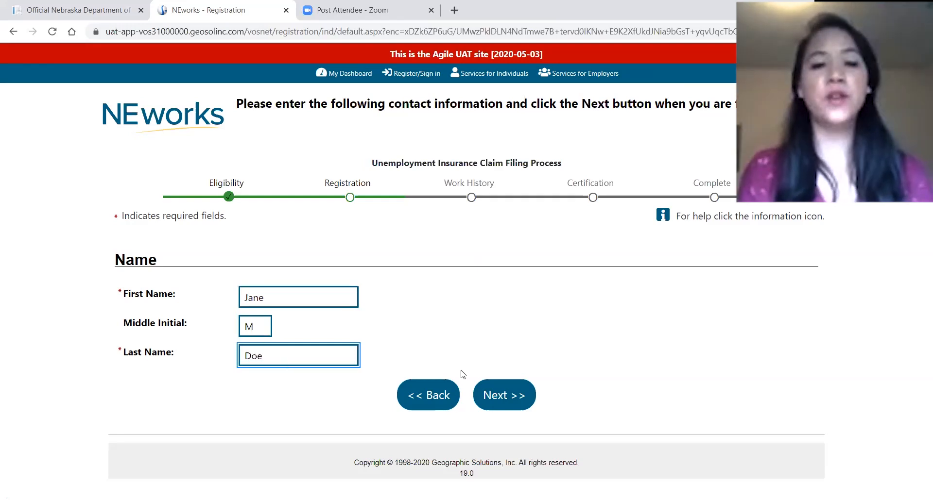
{"action": "left_click", "coordinate": [498, 396]}
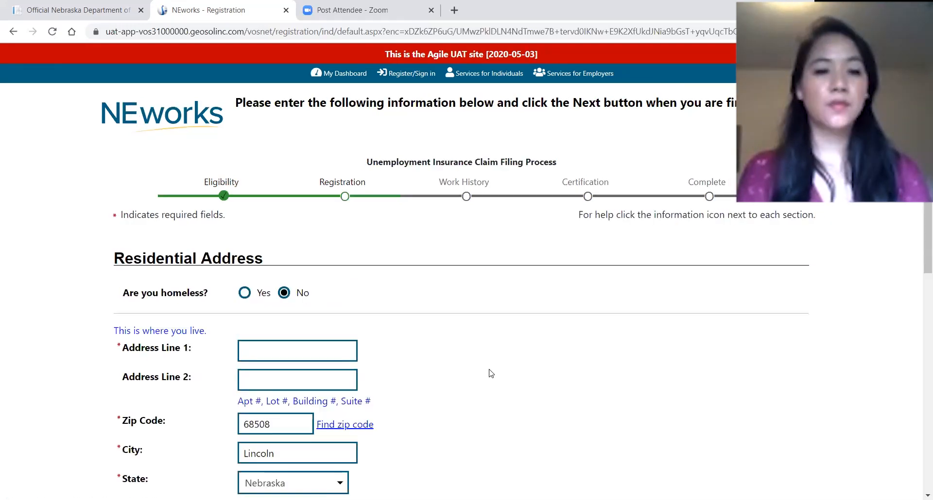
Enter the residential address line and reuse it as the mailing address.
{"action": "scroll", "coordinate": [489, 373], "scroll_direction": "down", "scroll_amount": 2}
{"action": "left_click", "coordinate": [292, 234]}
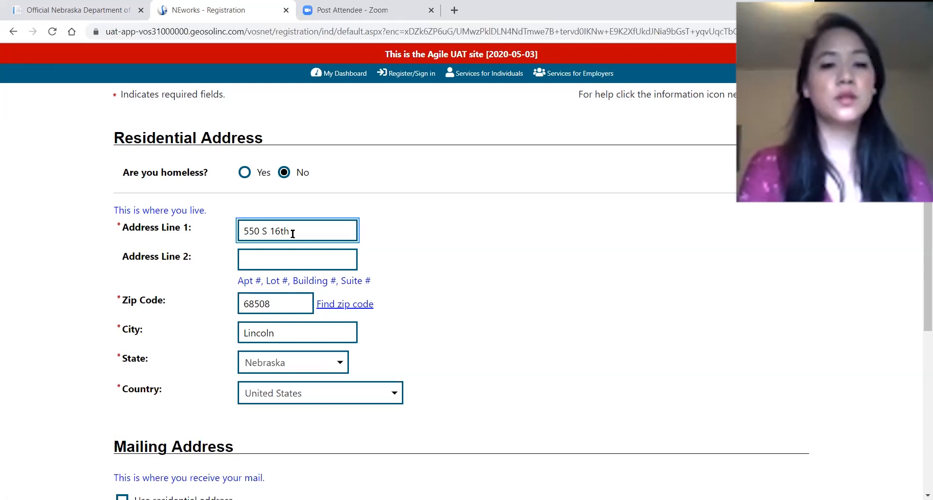
{"action": "scroll", "coordinate": [269, 302], "scroll_direction": "down", "scroll_amount": 2}
{"action": "scroll", "coordinate": [294, 313], "scroll_direction": "up", "scroll_amount": 3}
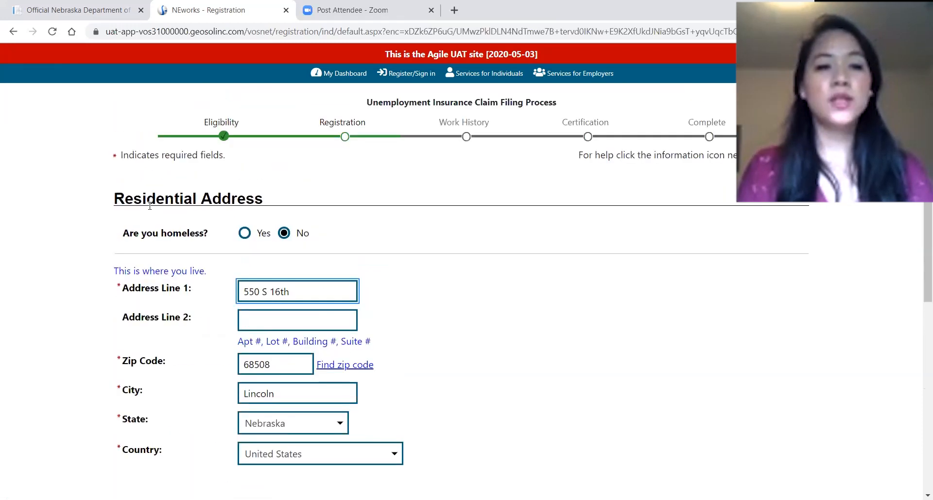
{"action": "scroll", "coordinate": [234, 276], "scroll_direction": "down", "scroll_amount": 4}
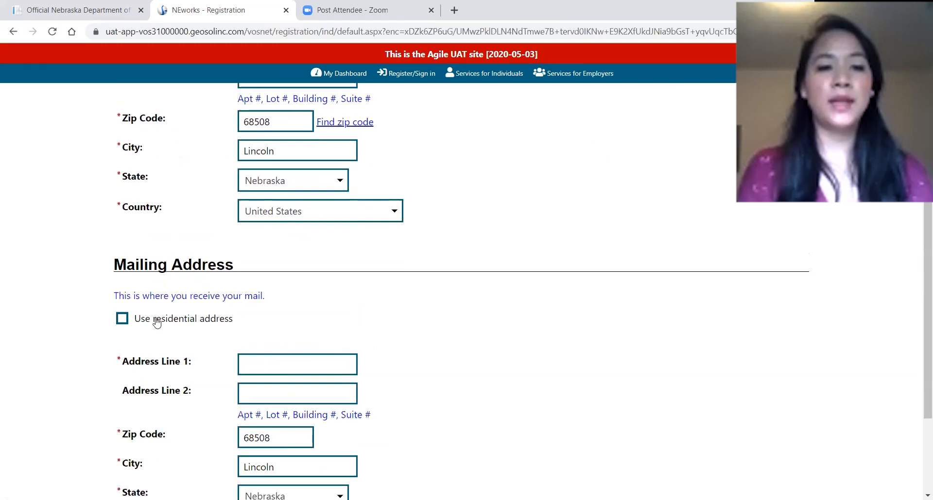
{"action": "left_click", "coordinate": [121, 320]}
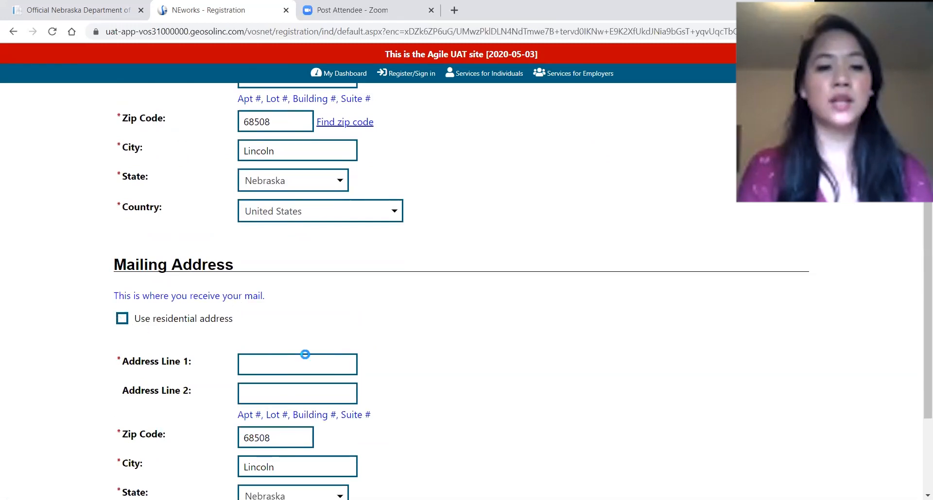
{"action": "scroll", "coordinate": [534, 379], "scroll_direction": "down", "scroll_amount": 3}
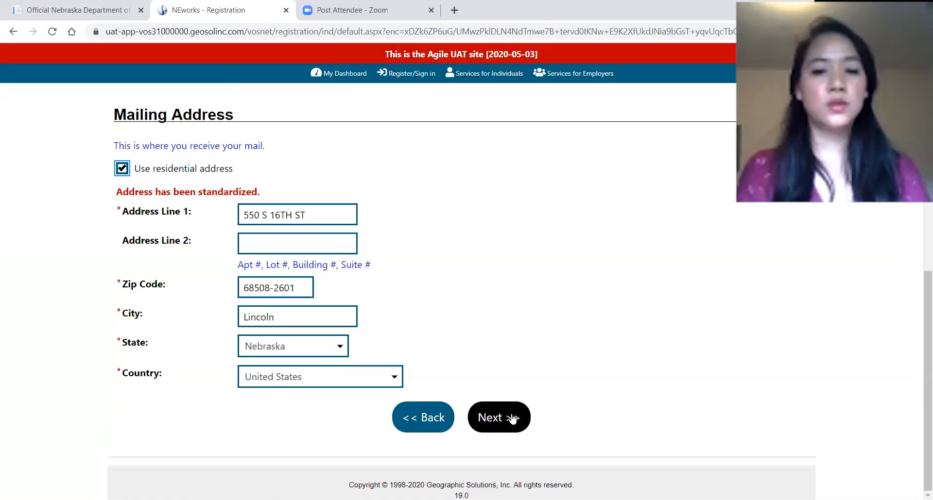
{"action": "left_click", "coordinate": [512, 419]}
{"action": "scroll", "coordinate": [452, 282], "scroll_direction": "down", "scroll_amount": 1}
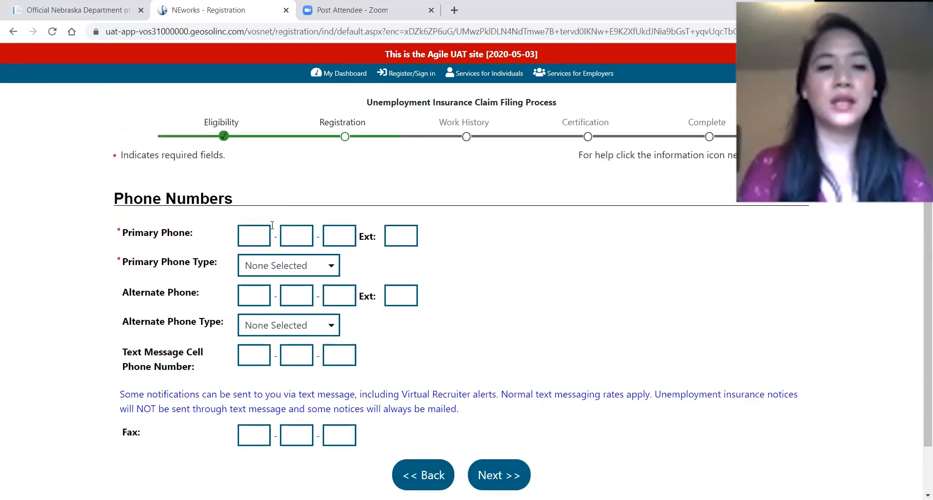
Enter the primary phone number as a Cell/Mobile Phone and submit.
{"action": "left_click", "coordinate": [266, 230]}
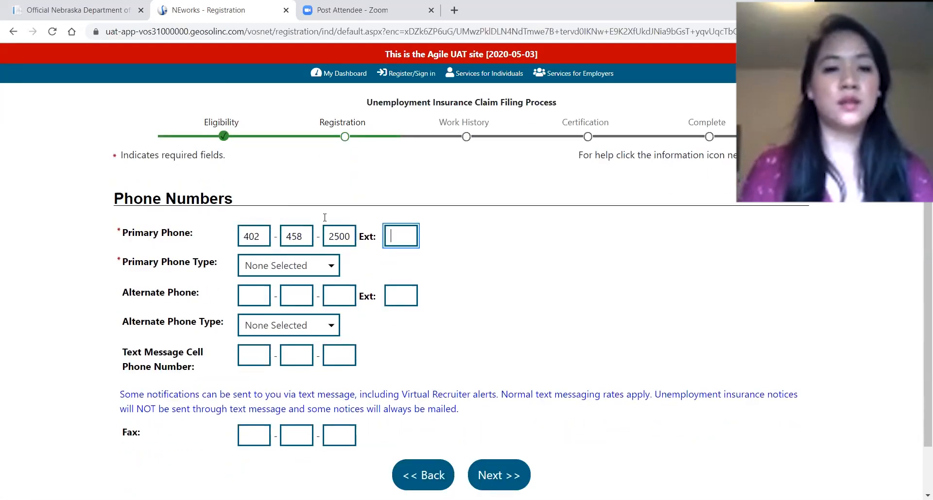
{"action": "left_click", "coordinate": [314, 272]}
{"action": "left_click", "coordinate": [310, 306]}
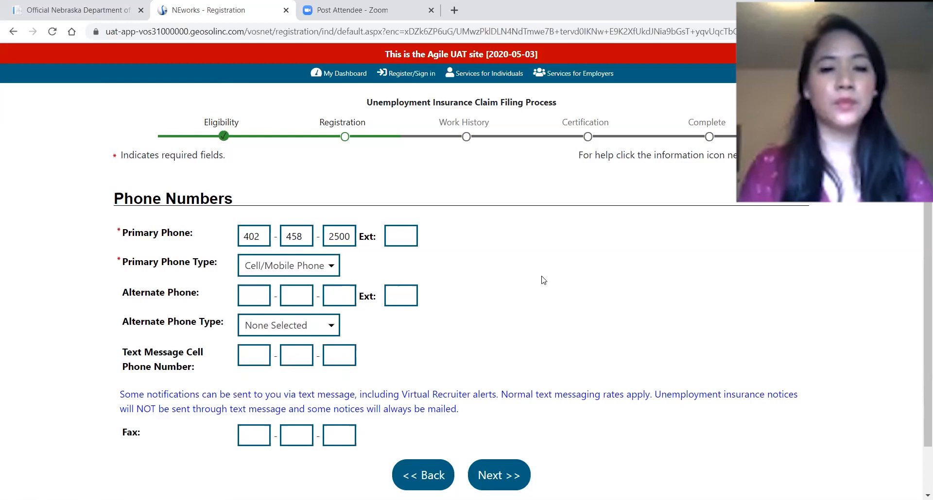
{"action": "scroll", "coordinate": [538, 293], "scroll_direction": "down", "scroll_amount": 1}
{"action": "scroll", "coordinate": [529, 371], "scroll_direction": "down", "scroll_amount": 1}
{"action": "left_click", "coordinate": [496, 417]}
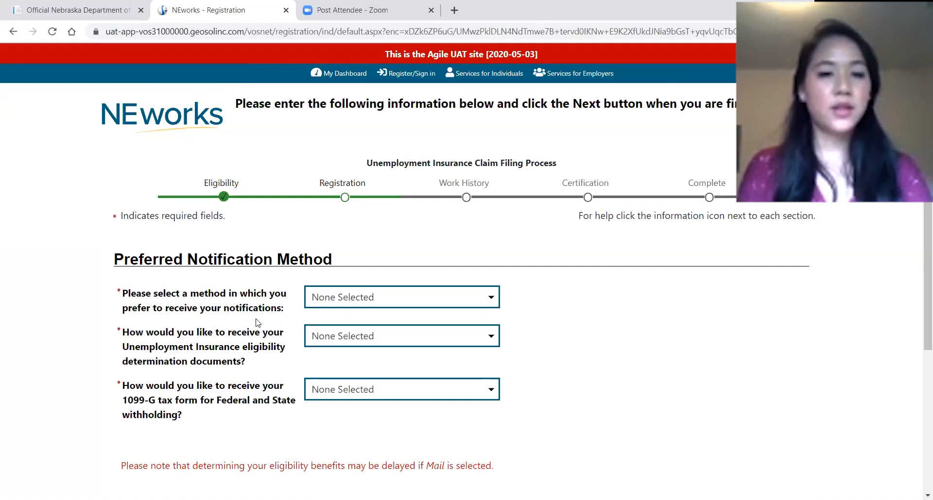
Choose Email for notifications, eligibility documents and the 1099-G tax form.
{"action": "left_click", "coordinate": [368, 304]}
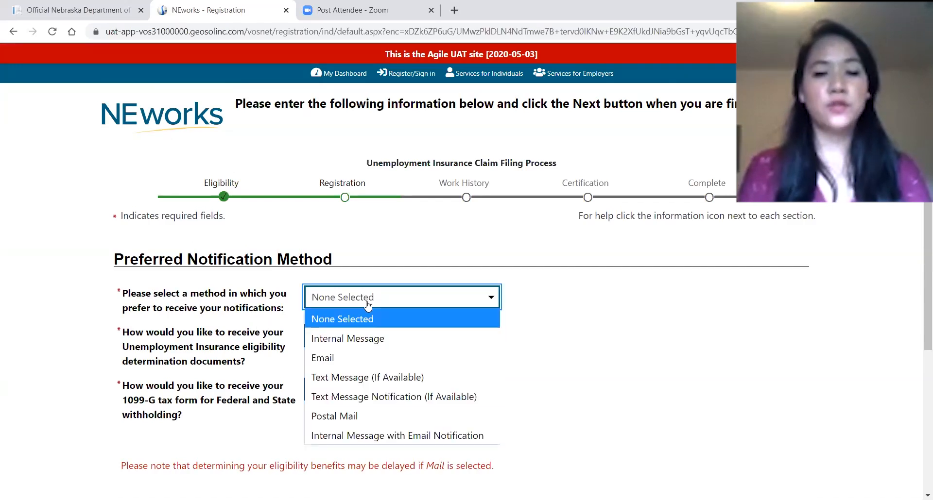
{"action": "left_click", "coordinate": [370, 358]}
{"action": "left_click", "coordinate": [367, 340]}
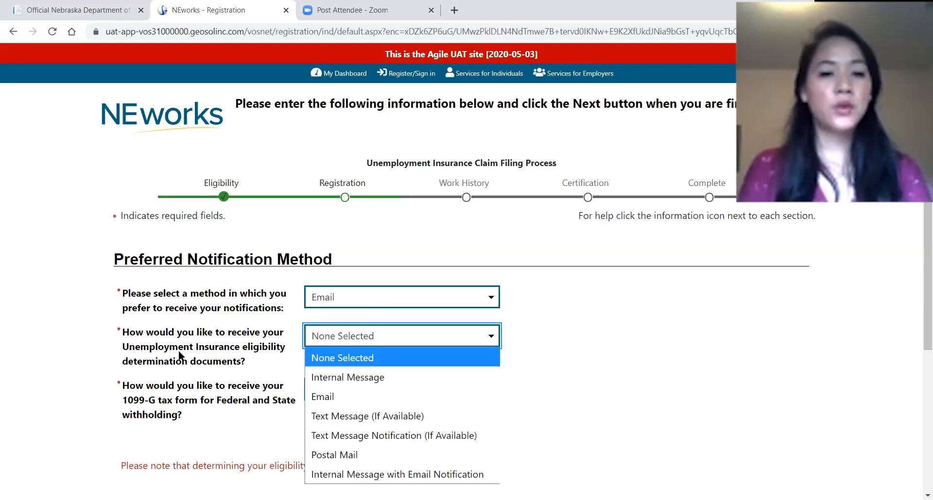
{"action": "left_click", "coordinate": [361, 396]}
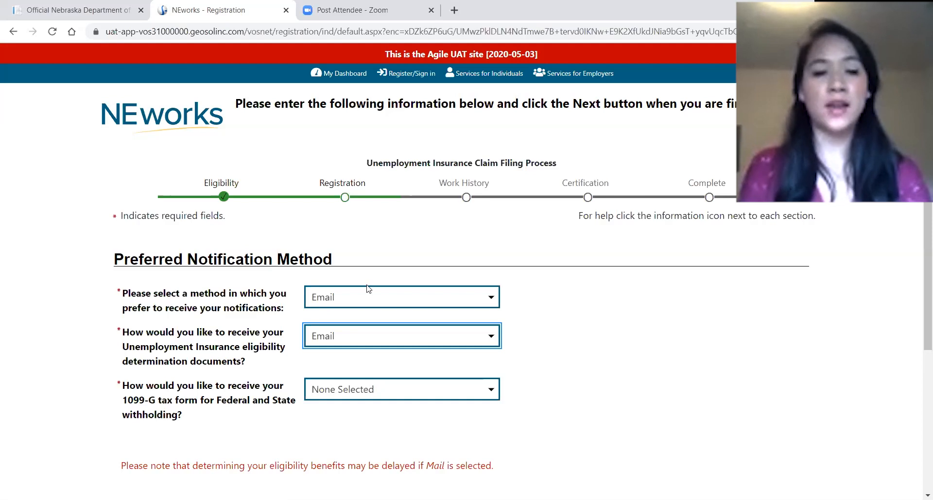
{"action": "left_click", "coordinate": [339, 398]}
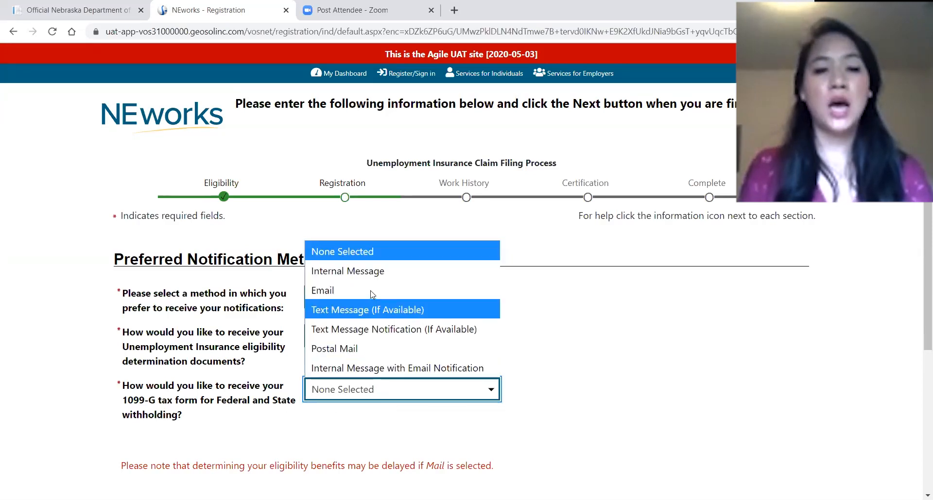
{"action": "left_click", "coordinate": [364, 325]}
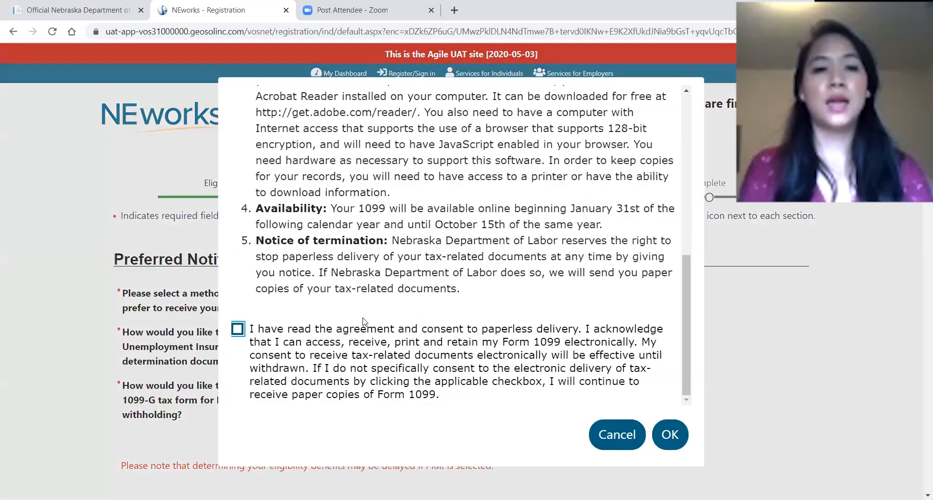
Consent to paperless Form 1099 delivery and confirm it.
{"action": "scroll", "coordinate": [367, 301], "scroll_direction": "up", "scroll_amount": 10}
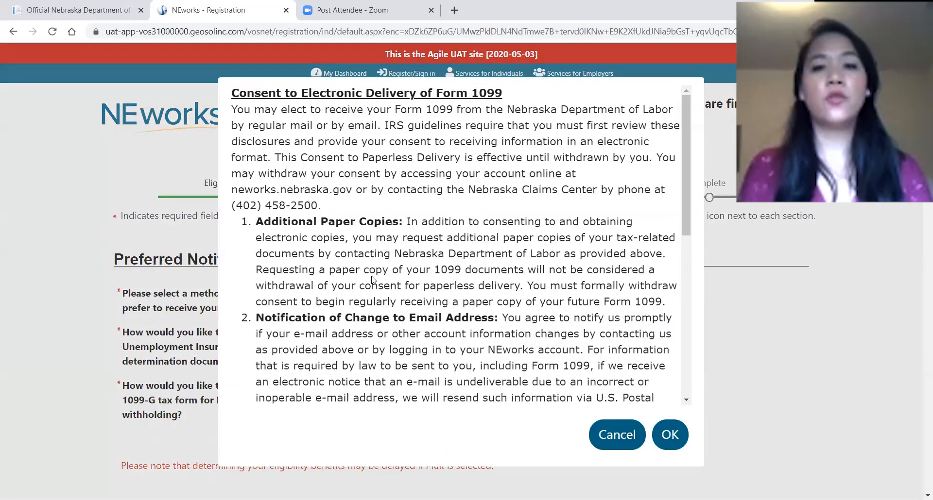
{"action": "scroll", "coordinate": [371, 281], "scroll_direction": "down", "scroll_amount": 10}
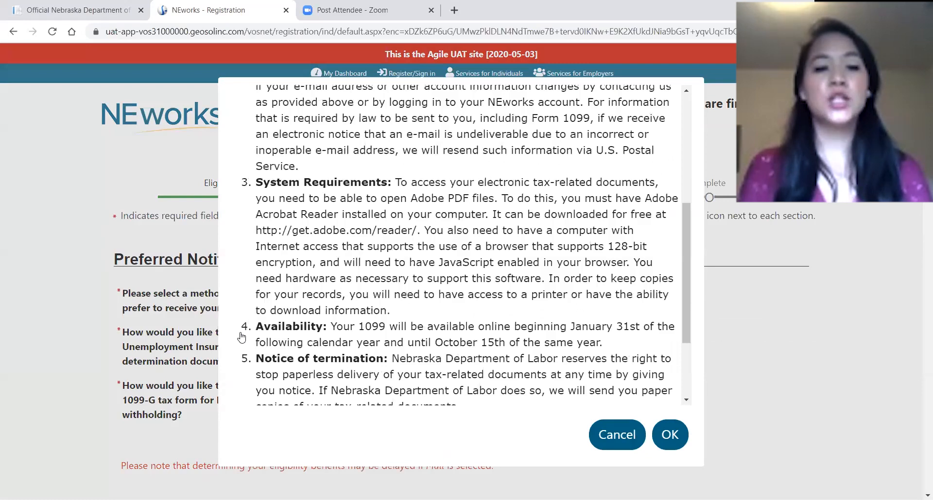
{"action": "left_click", "coordinate": [547, 382]}
{"action": "left_click", "coordinate": [670, 434]}
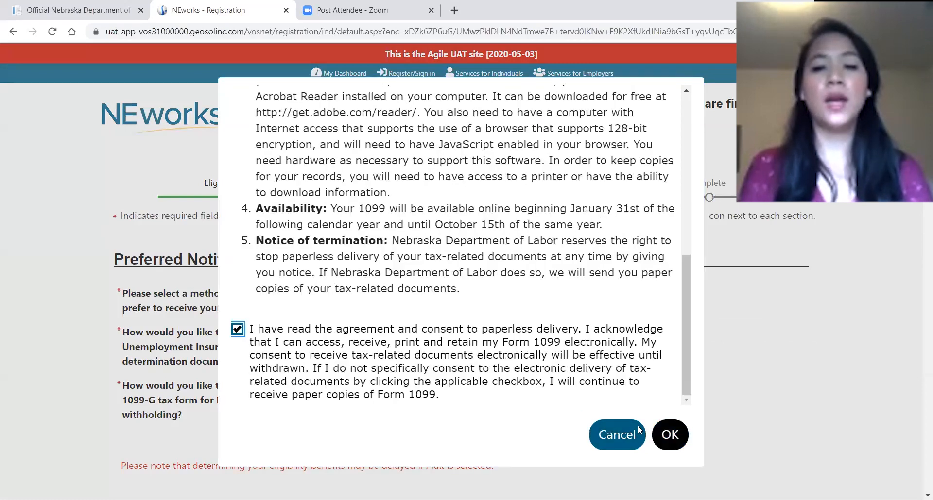
Set the site access location to Home and submit the page.
{"action": "scroll", "coordinate": [592, 404], "scroll_direction": "down", "scroll_amount": 4}
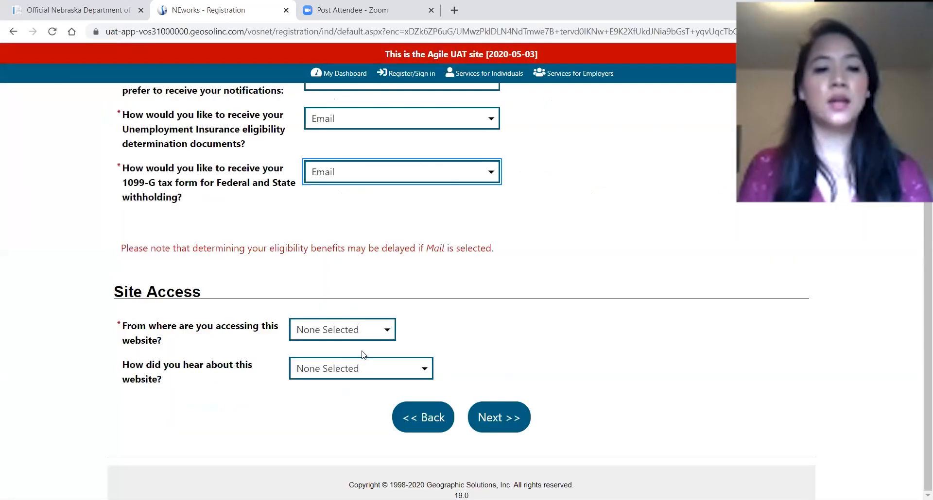
{"action": "left_click", "coordinate": [342, 335]}
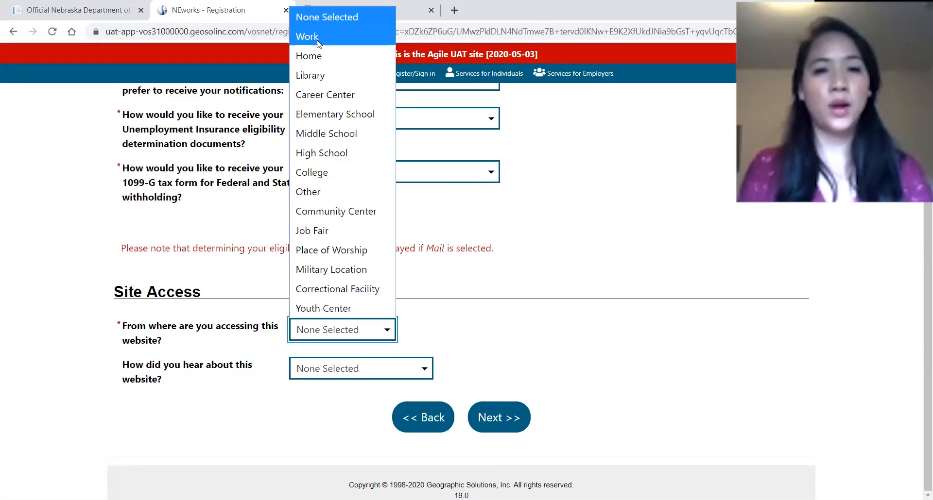
{"action": "left_click", "coordinate": [321, 56]}
{"action": "left_click", "coordinate": [480, 368]}
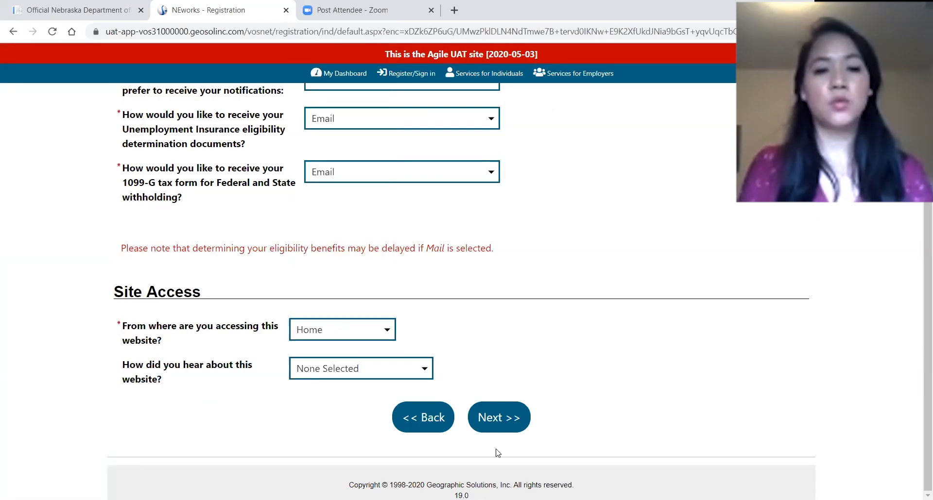
{"action": "scroll", "coordinate": [508, 440], "scroll_direction": "up", "scroll_amount": 1}
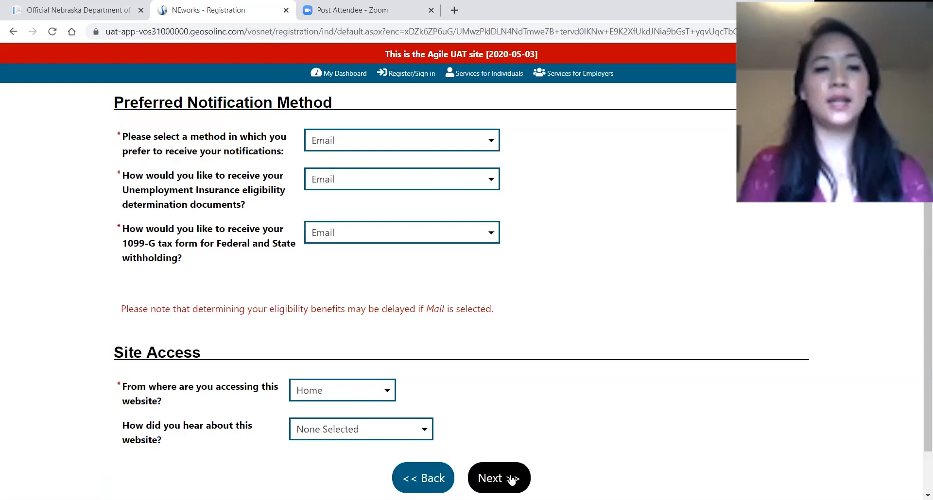
{"action": "left_click", "coordinate": [511, 480]}
{"action": "scroll", "coordinate": [348, 223], "scroll_direction": "down", "scroll_amount": 3}
Set the number of dependents to 0 and marital status to Married.
{"action": "left_click", "coordinate": [292, 177]}
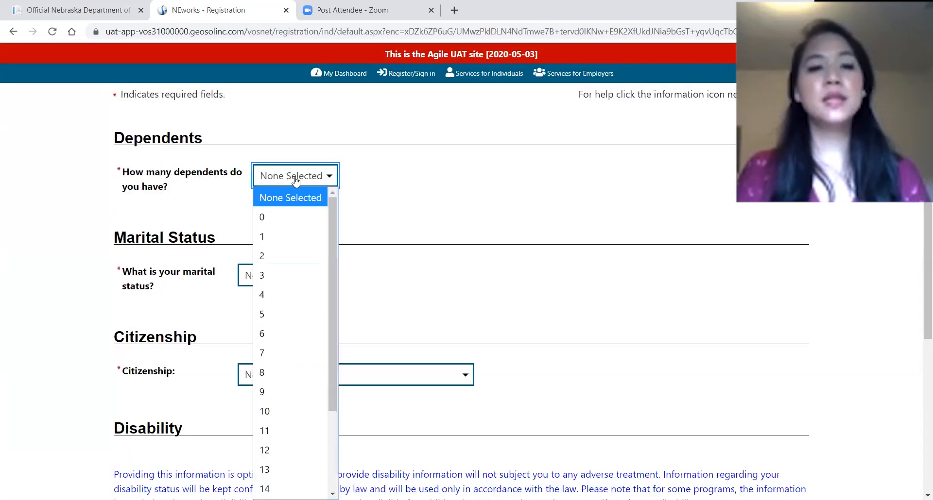
{"action": "left_click", "coordinate": [291, 221]}
{"action": "left_click", "coordinate": [288, 285]}
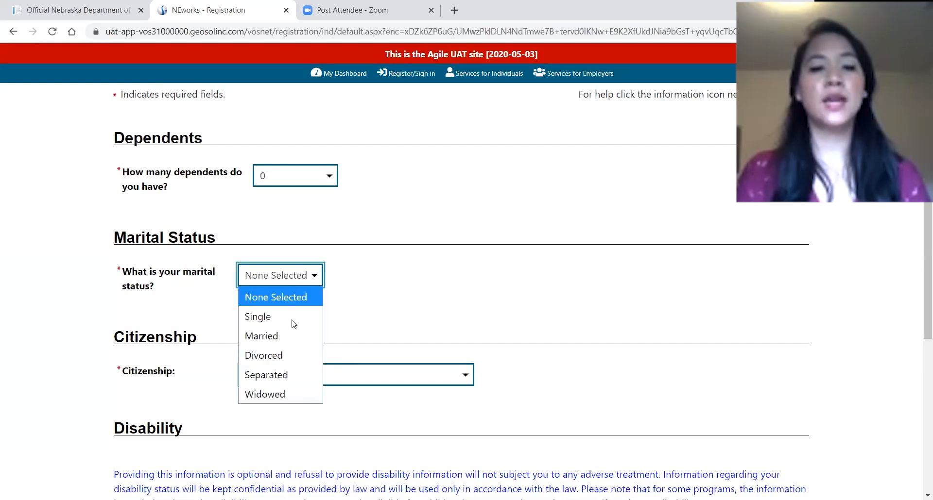
{"action": "left_click", "coordinate": [291, 336]}
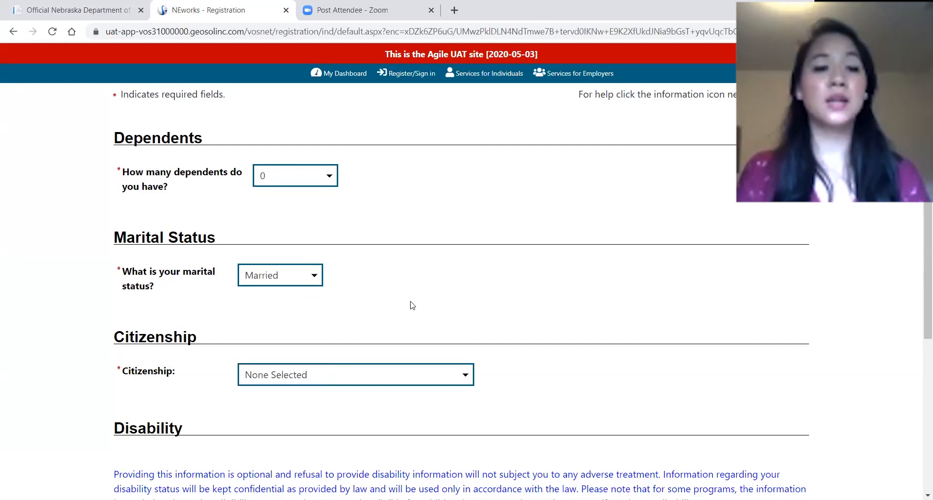
{"action": "scroll", "coordinate": [316, 316], "scroll_direction": "down", "scroll_amount": 1}
{"action": "left_click", "coordinate": [316, 318]}
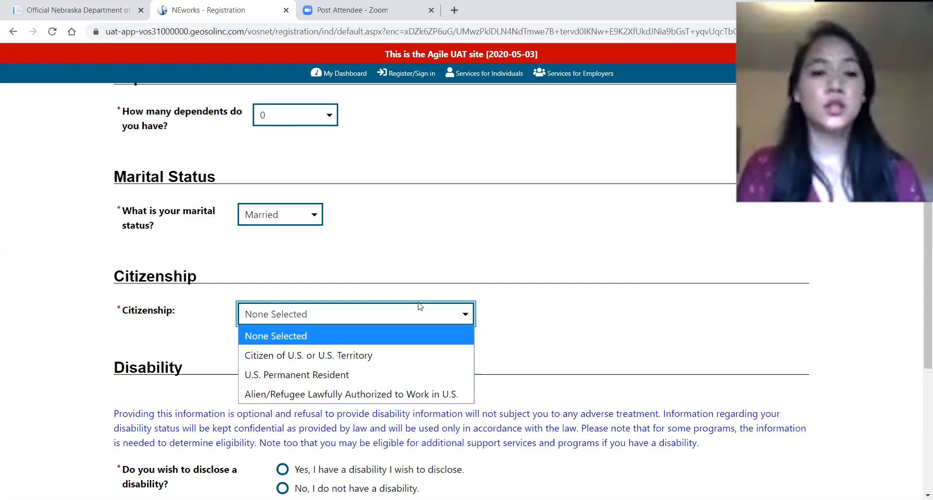
Set citizenship to Citizen of U.S. or U.S. Territory and decline to disclose a disability.
{"action": "left_click", "coordinate": [371, 359]}
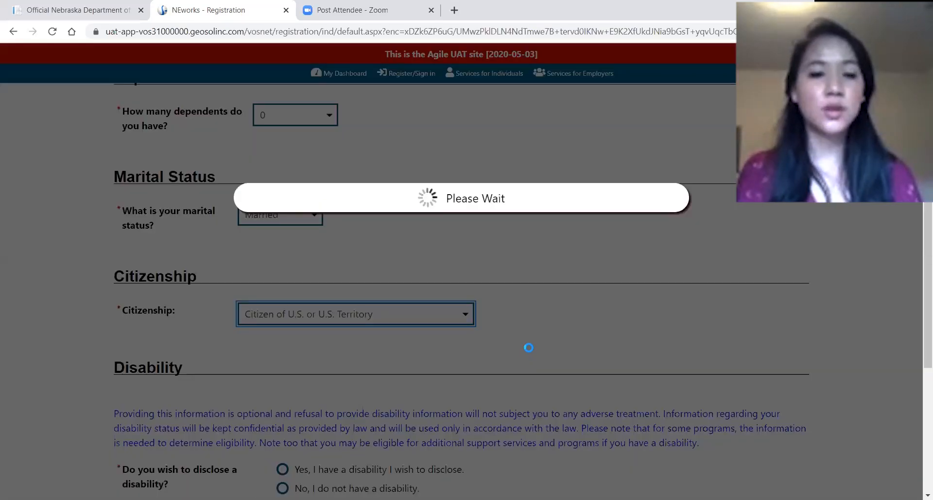
{"action": "scroll", "coordinate": [329, 325], "scroll_direction": "down", "scroll_amount": 2}
{"action": "scroll", "coordinate": [329, 325], "scroll_direction": "down", "scroll_amount": 1}
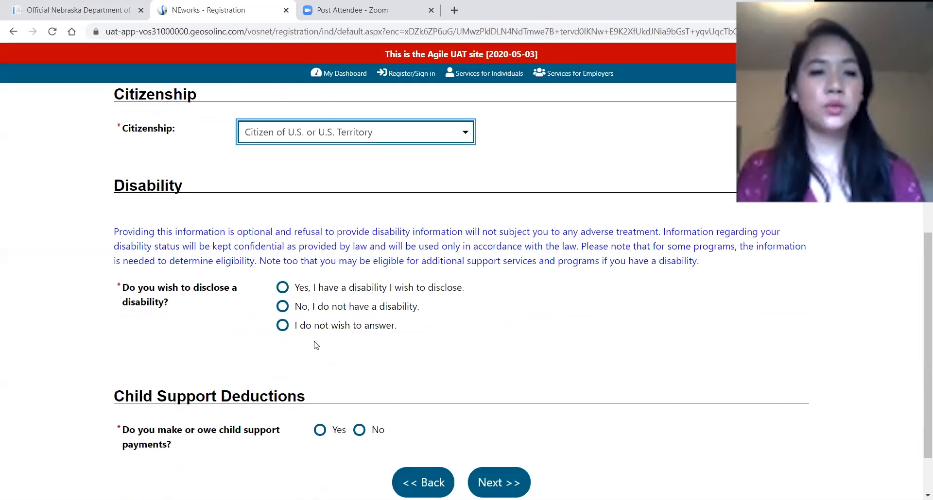
{"action": "left_click", "coordinate": [276, 335]}
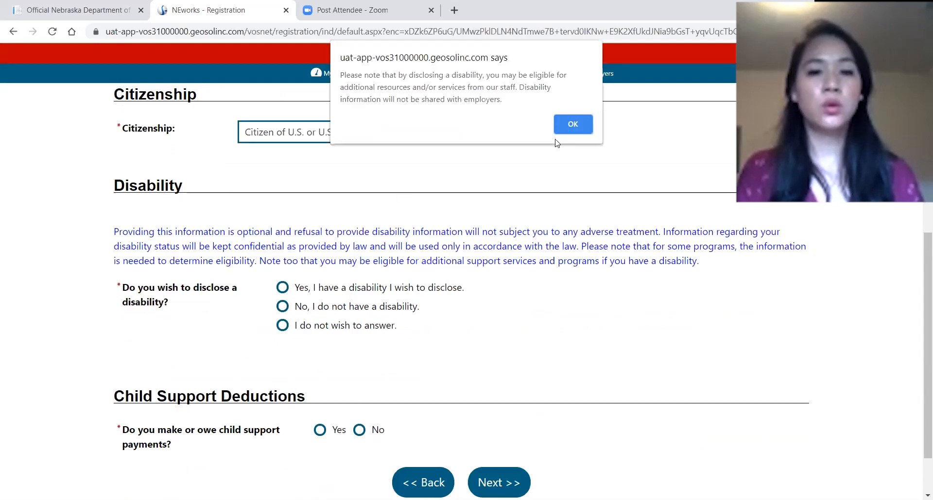
{"action": "left_click", "coordinate": [562, 129]}
Answer No to making child support payments and move on to Education Information.
{"action": "scroll", "coordinate": [322, 430], "scroll_direction": "down", "scroll_amount": 1}
{"action": "scroll", "coordinate": [322, 429], "scroll_direction": "down", "scroll_amount": 1}
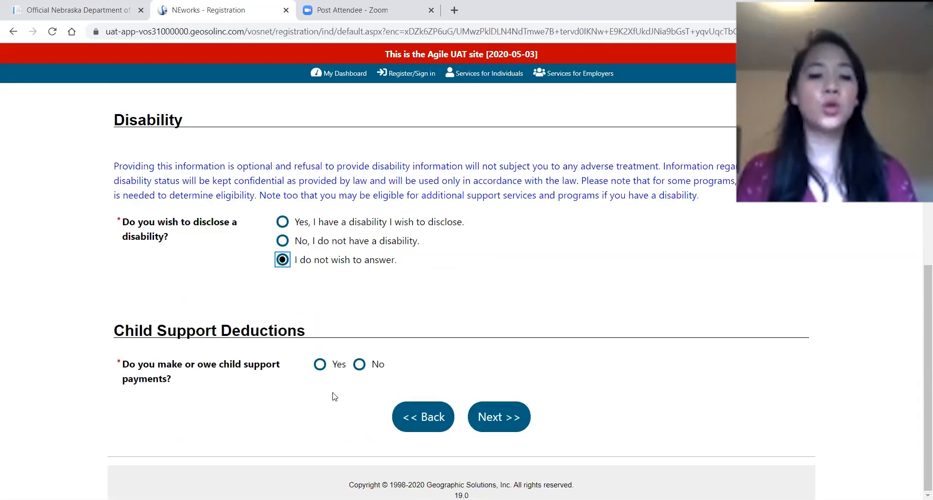
{"action": "left_click", "coordinate": [359, 364]}
{"action": "left_click", "coordinate": [498, 417]}
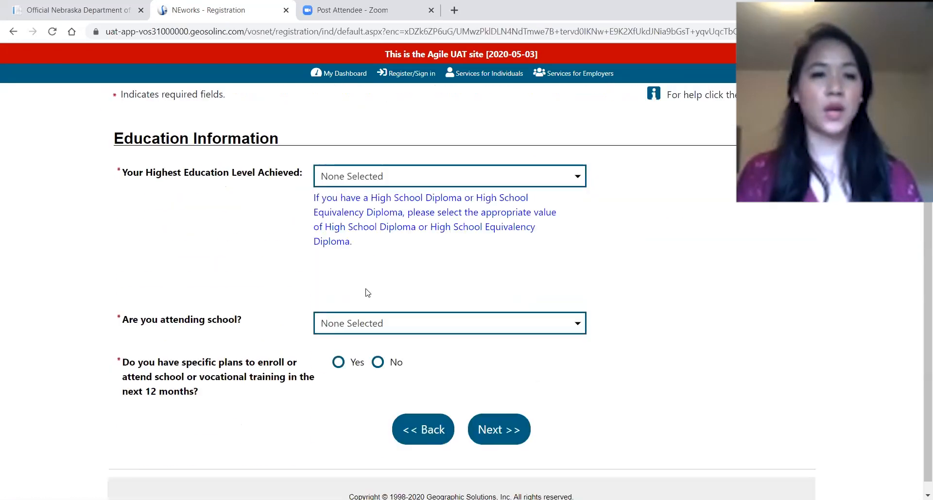
Record High School Diploma, 'No, Not Attending Any School', and No to enrolling in training.
{"action": "left_click", "coordinate": [410, 175]}
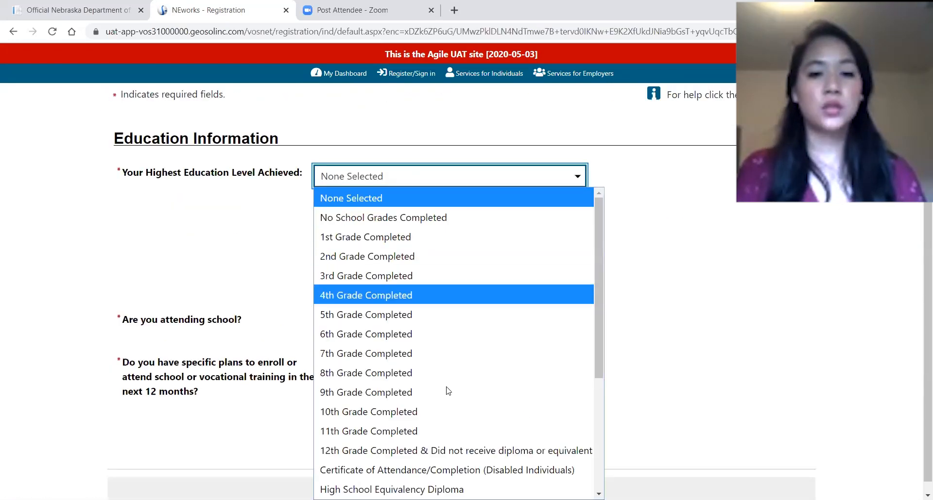
{"action": "scroll", "coordinate": [433, 439], "scroll_direction": "down", "scroll_amount": 2}
{"action": "left_click", "coordinate": [431, 386]}
{"action": "left_click", "coordinate": [360, 330]}
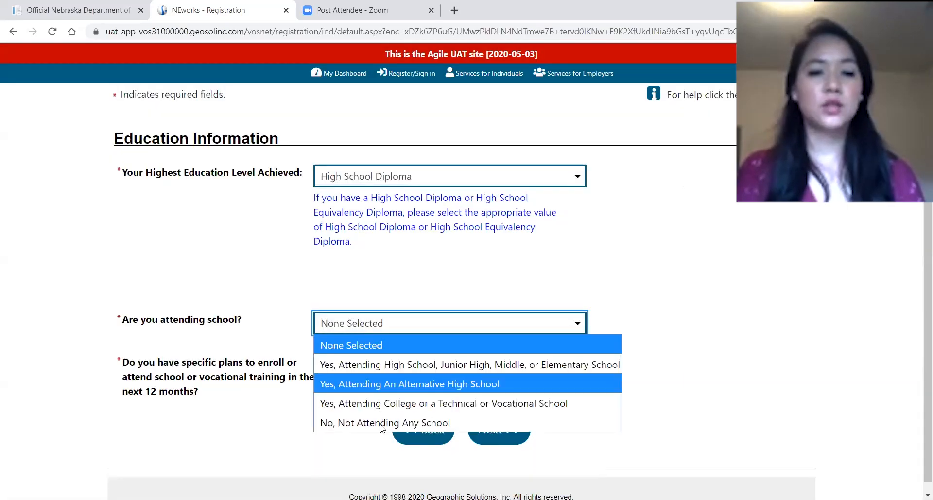
{"action": "left_click", "coordinate": [322, 429]}
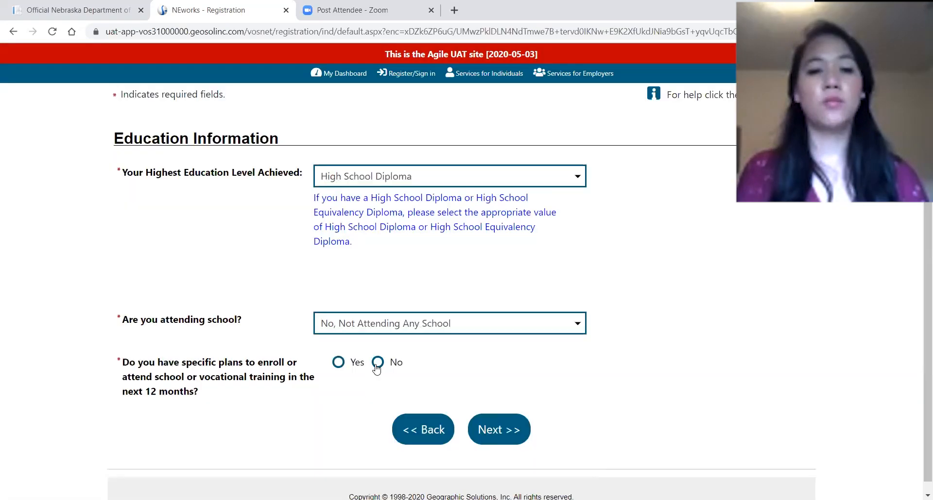
{"action": "left_click", "coordinate": [378, 362]}
{"action": "left_click", "coordinate": [513, 437]}
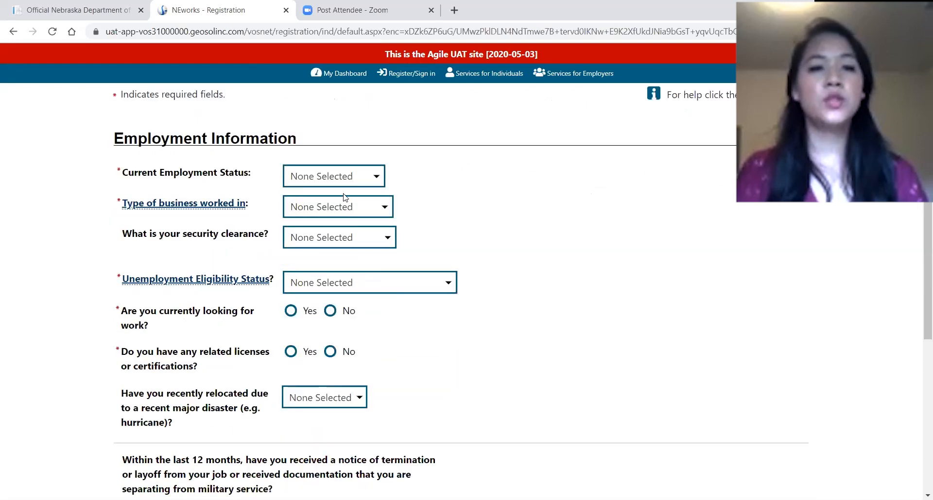
Set employment status to Not Working, business type Private Business, and eligibility status Claimant.
{"action": "left_click", "coordinate": [333, 178]}
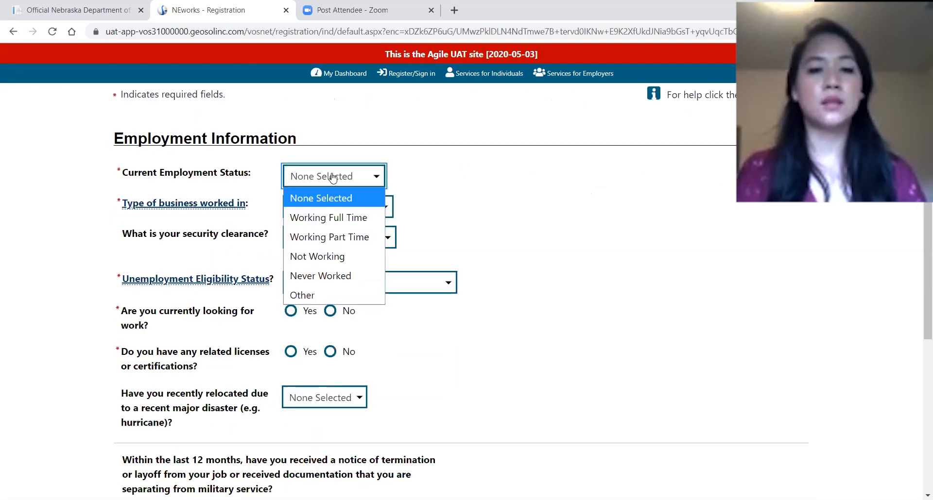
{"action": "left_click", "coordinate": [347, 258]}
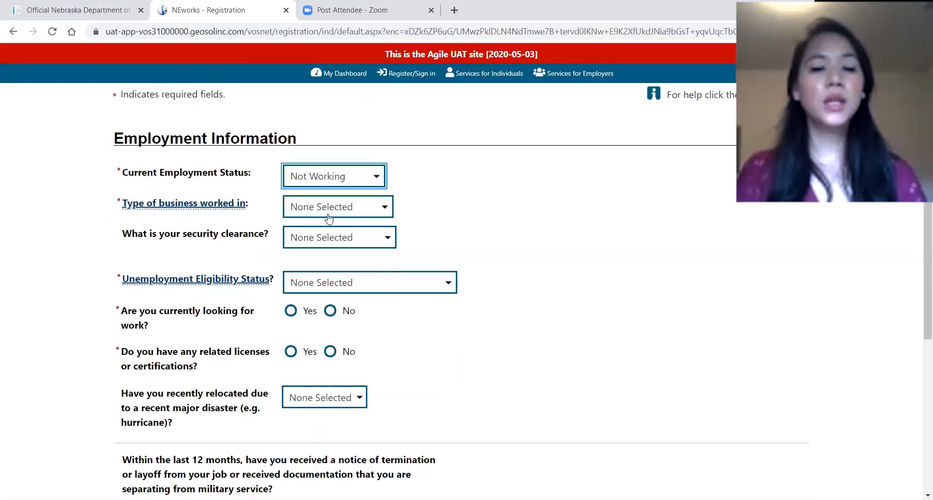
{"action": "left_click", "coordinate": [346, 207]}
{"action": "left_click", "coordinate": [347, 249]}
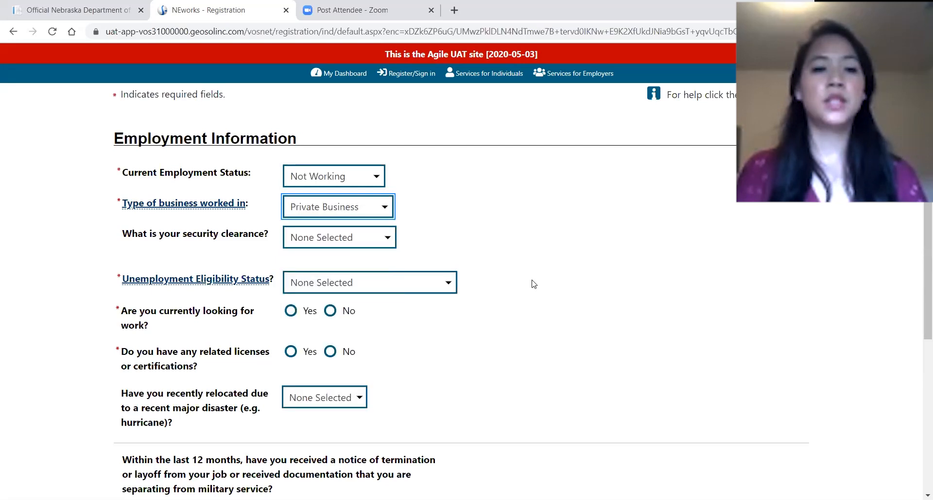
{"action": "left_click", "coordinate": [312, 284]}
{"action": "left_click", "coordinate": [375, 362]}
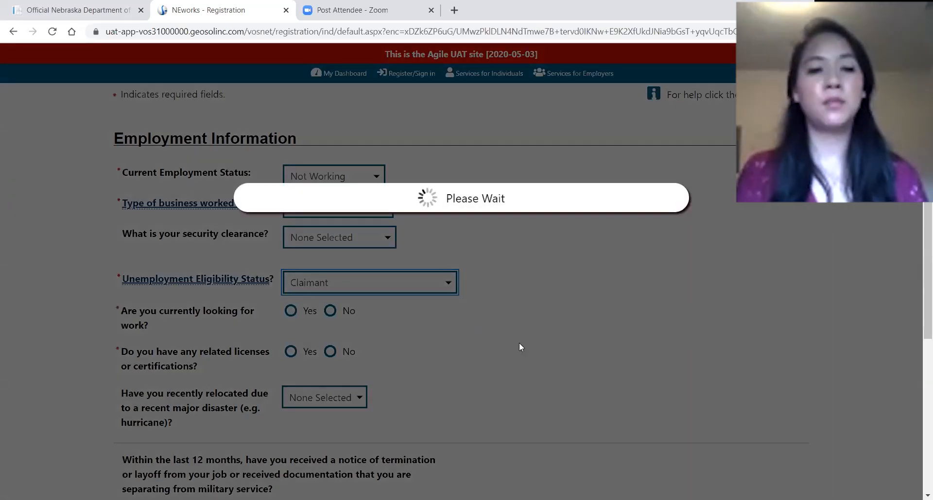
Answer Yes to looking for work, No to licenses, No to farmwork, and submit.
{"action": "scroll", "coordinate": [375, 283], "scroll_direction": "down", "scroll_amount": 2}
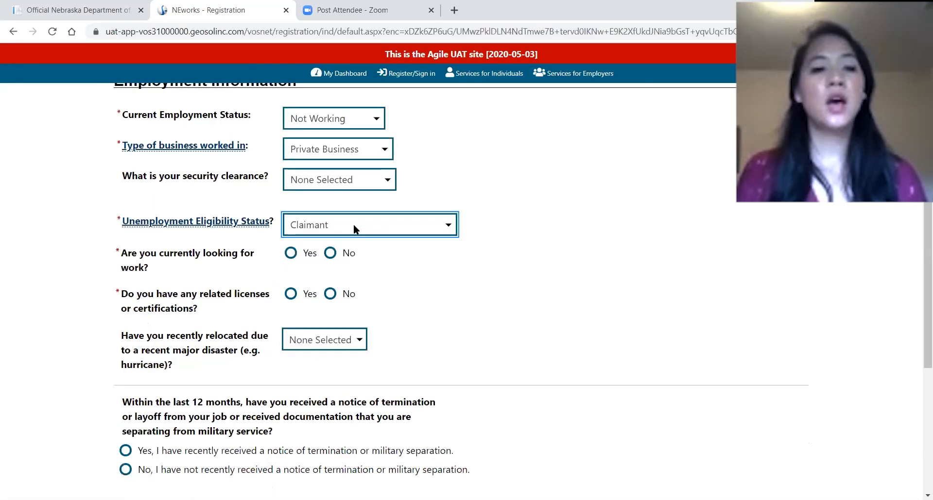
{"action": "left_click", "coordinate": [291, 190]}
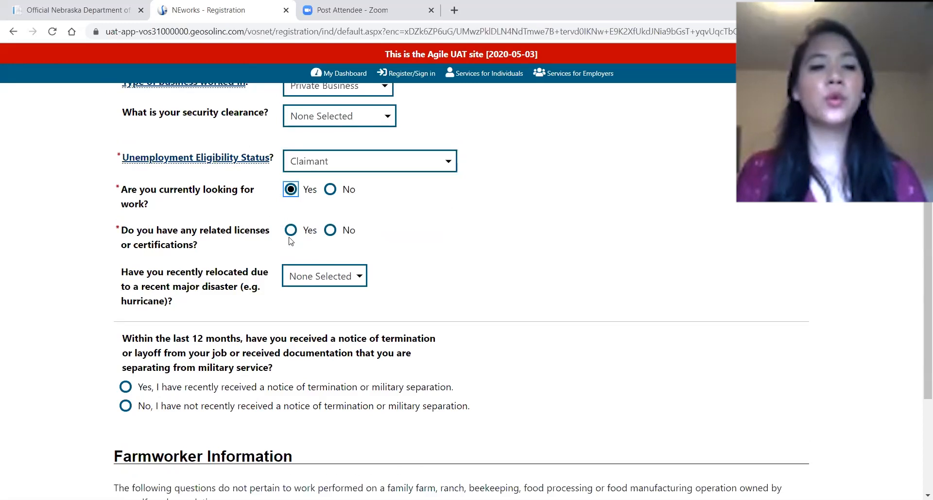
{"action": "left_click", "coordinate": [338, 236]}
{"action": "scroll", "coordinate": [354, 291], "scroll_direction": "down", "scroll_amount": 1}
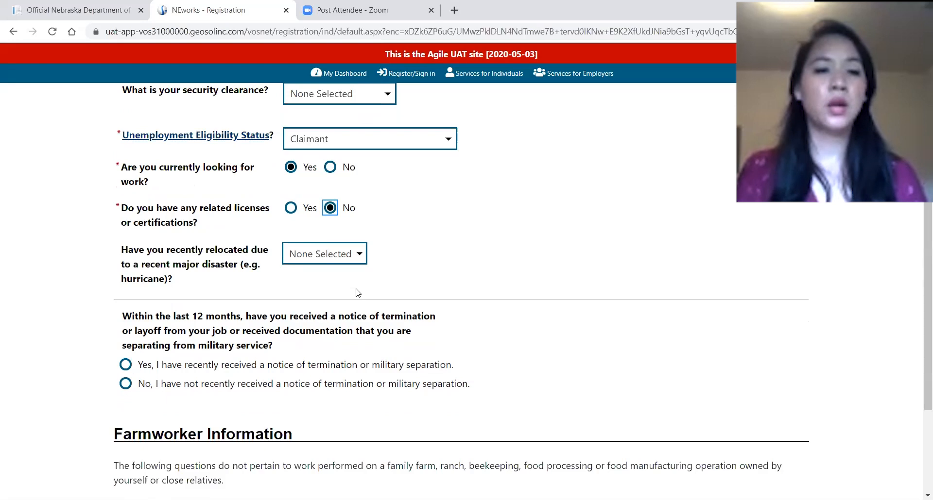
{"action": "scroll", "coordinate": [187, 266], "scroll_direction": "up", "scroll_amount": 1}
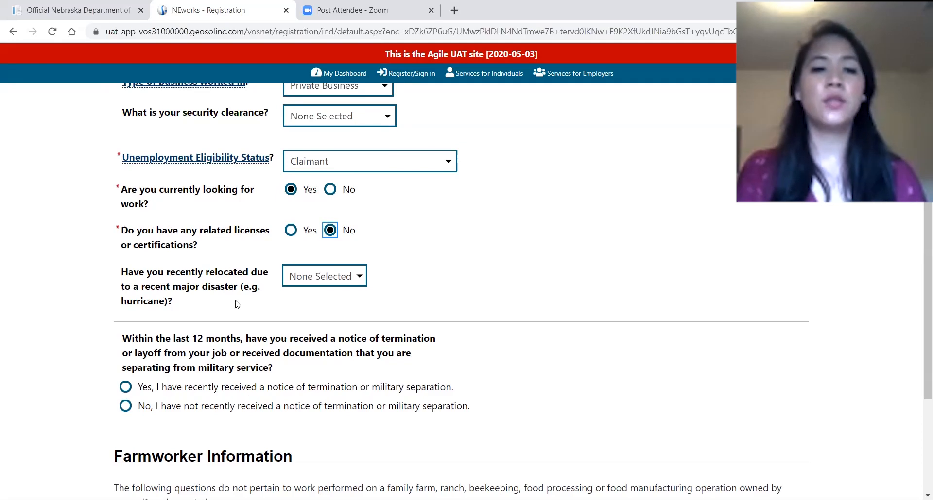
{"action": "scroll", "coordinate": [238, 304], "scroll_direction": "down", "scroll_amount": 2}
{"action": "scroll", "coordinate": [320, 271], "scroll_direction": "down", "scroll_amount": 1}
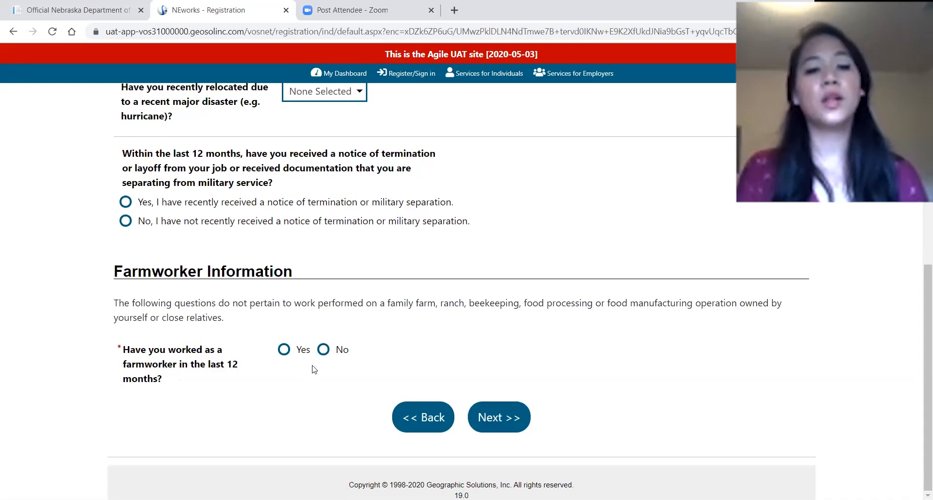
{"action": "left_click", "coordinate": [323, 349]}
{"action": "left_click", "coordinate": [515, 416]}
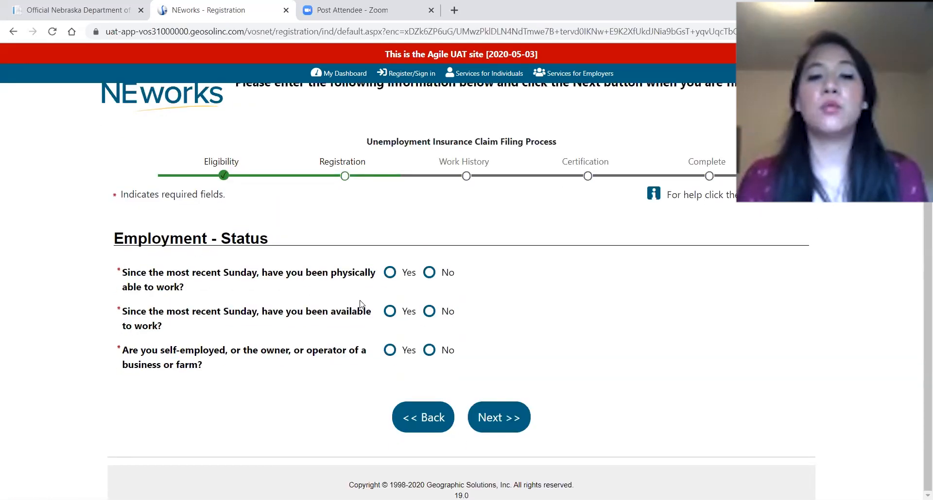
Answer Yes to physically able and available to work, No to self-employed, and continue.
{"action": "left_click", "coordinate": [389, 275]}
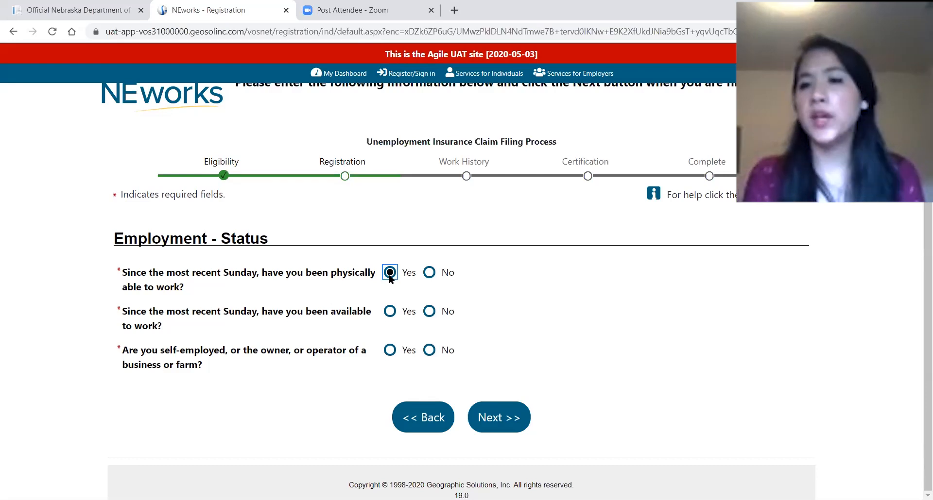
{"action": "left_click", "coordinate": [363, 298]}
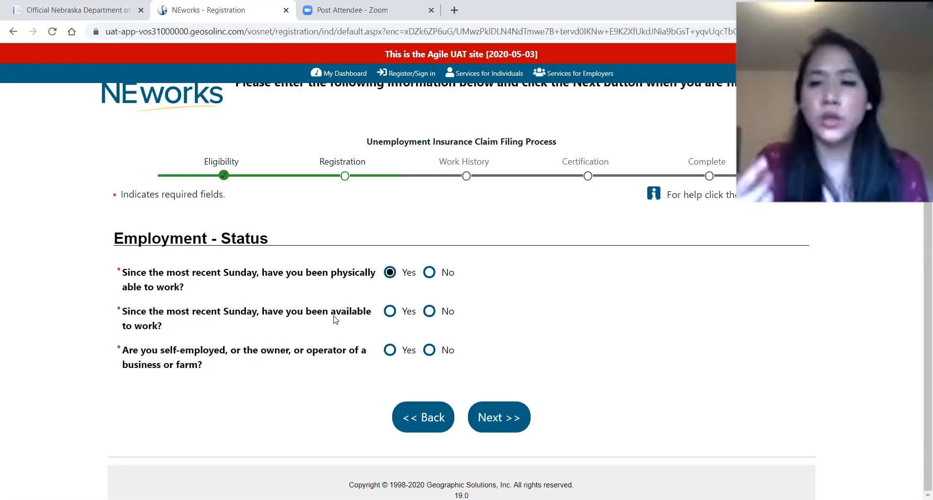
{"action": "left_click", "coordinate": [390, 311]}
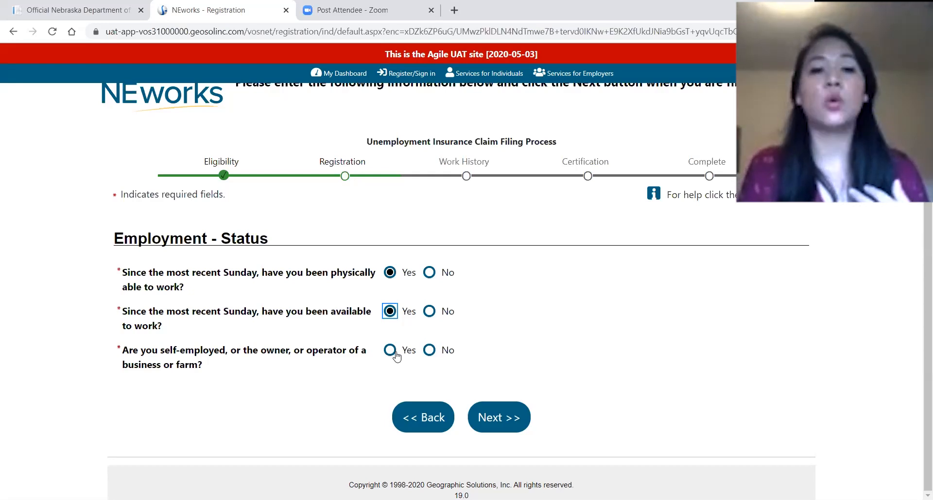
{"action": "left_click", "coordinate": [429, 350]}
{"action": "left_click", "coordinate": [481, 419]}
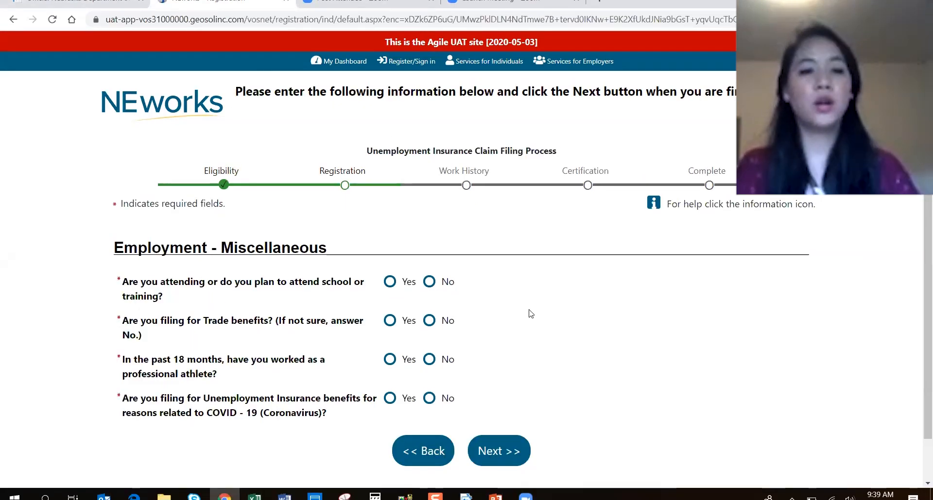
Answer No to attending school or training and No to filing for Trade benefits.
{"action": "scroll", "coordinate": [529, 311], "scroll_direction": "down", "scroll_amount": 1}
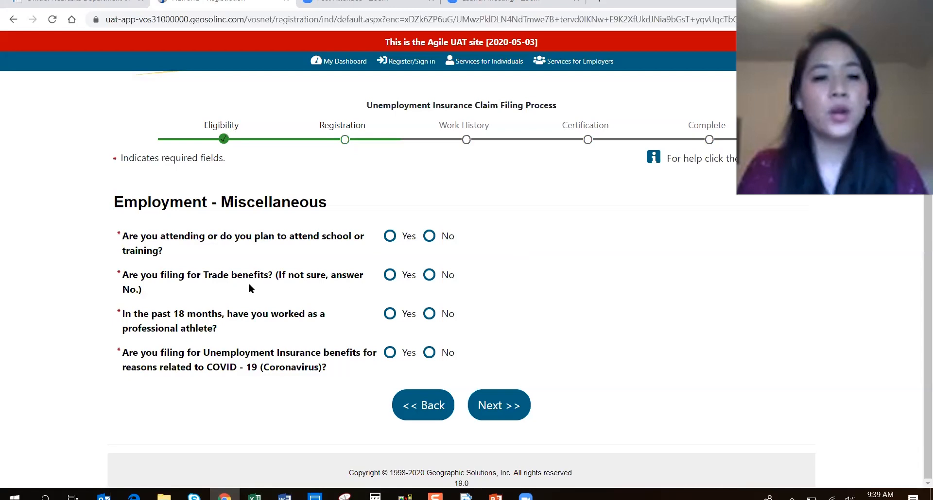
{"action": "left_click_drag", "start_coordinate": [141, 237], "coordinate": [267, 251]}
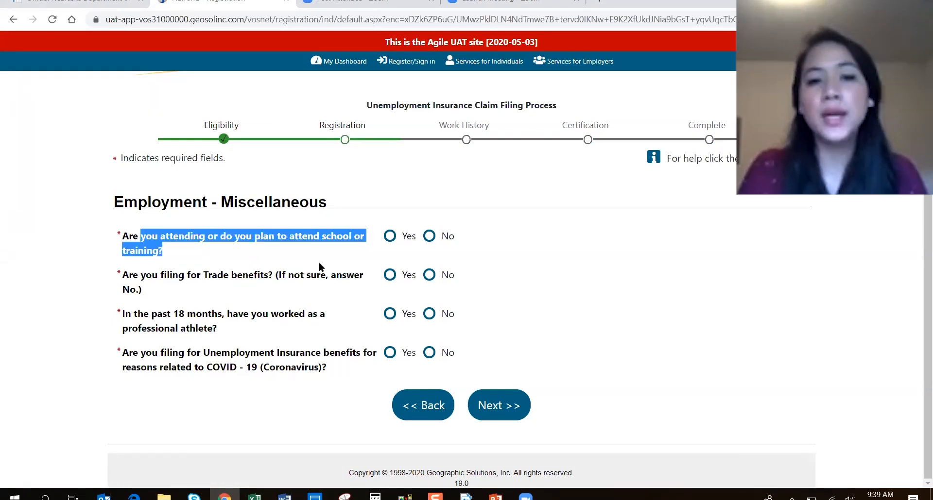
{"action": "left_click", "coordinate": [429, 243]}
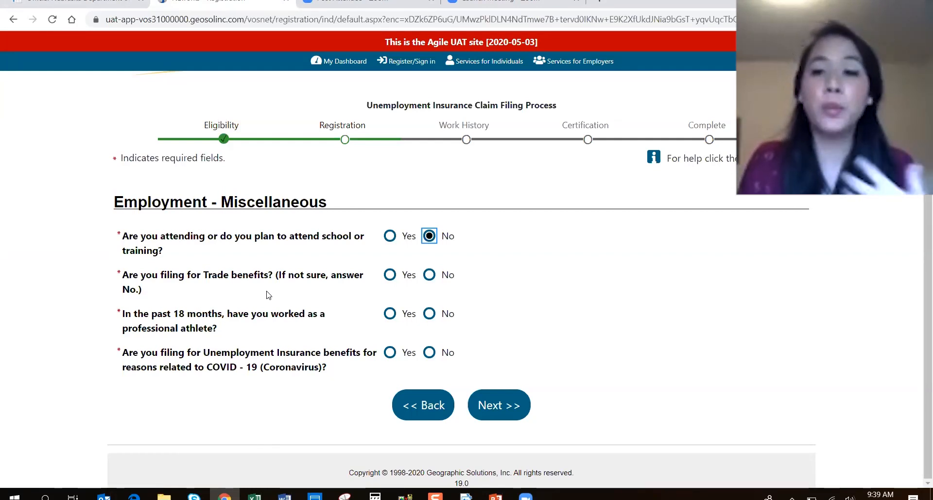
{"action": "left_click", "coordinate": [429, 276]}
Answer No to professional athlete, Yes to filing for COVID-19 reasons, and continue.
{"action": "left_click_drag", "start_coordinate": [125, 315], "coordinate": [242, 324]}
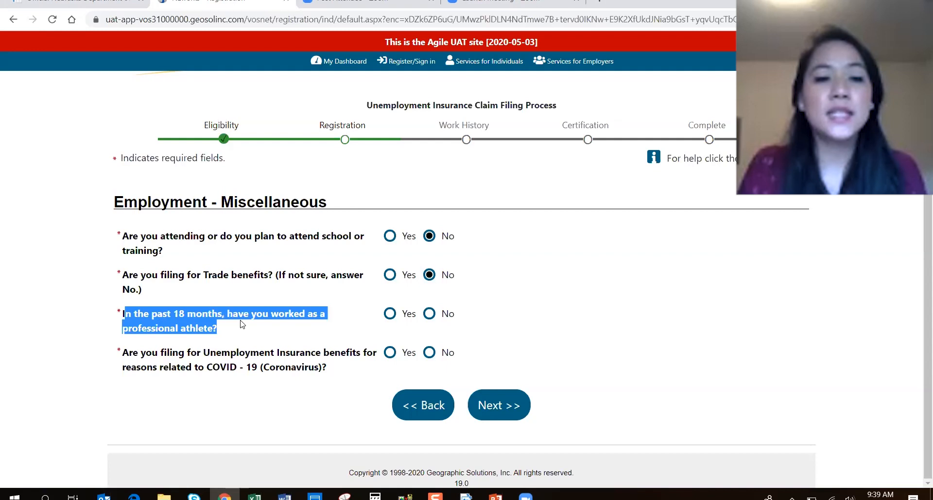
{"action": "left_click", "coordinate": [344, 336]}
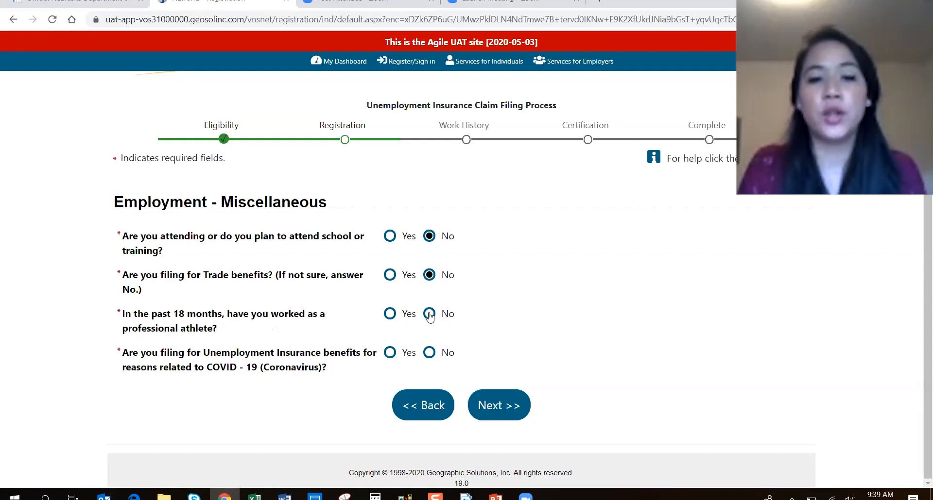
{"action": "left_click", "coordinate": [429, 314]}
{"action": "left_click_drag", "start_coordinate": [128, 359], "coordinate": [329, 368]}
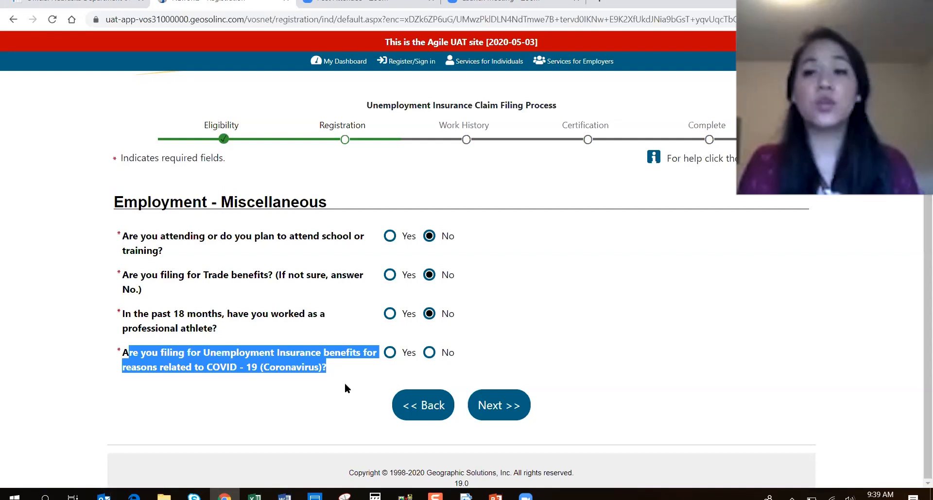
{"action": "left_click", "coordinate": [388, 351]}
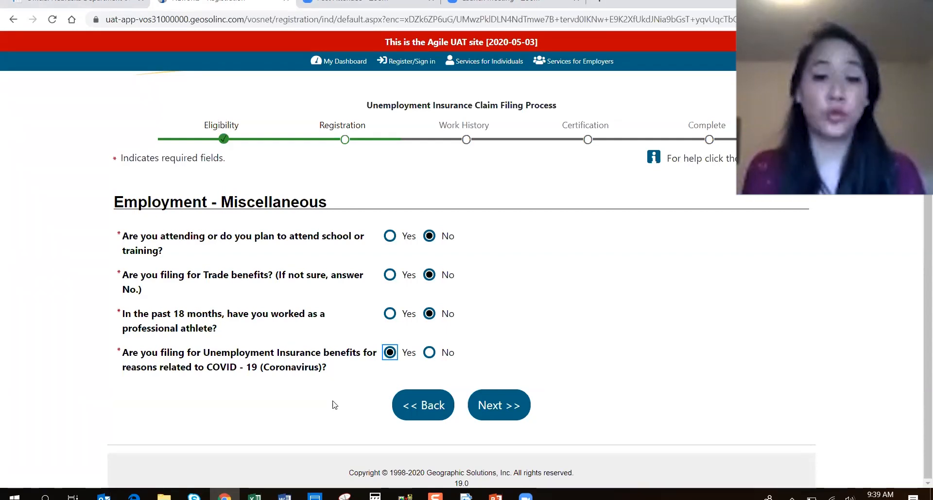
{"action": "left_click", "coordinate": [504, 393]}
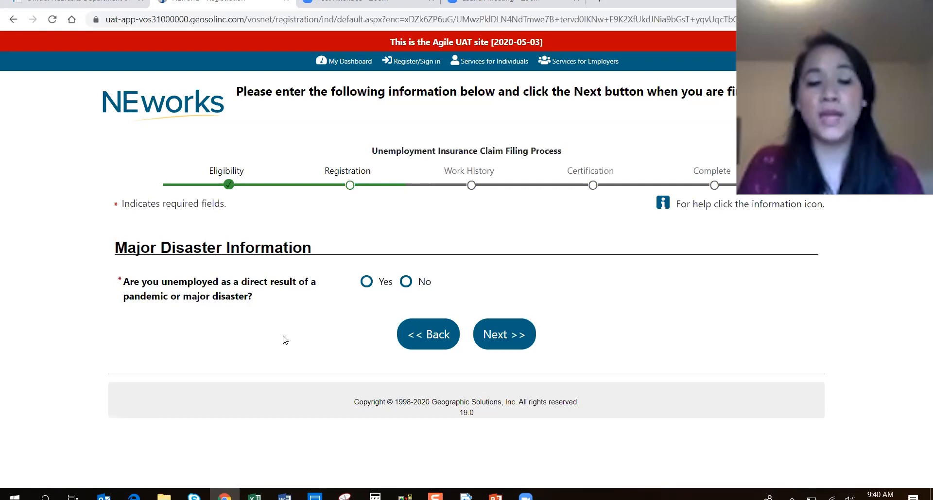
Answer Yes to disaster unemployment with Nebraska and COVID-19, and No to self-employment or gig work.
{"action": "left_click", "coordinate": [366, 283]}
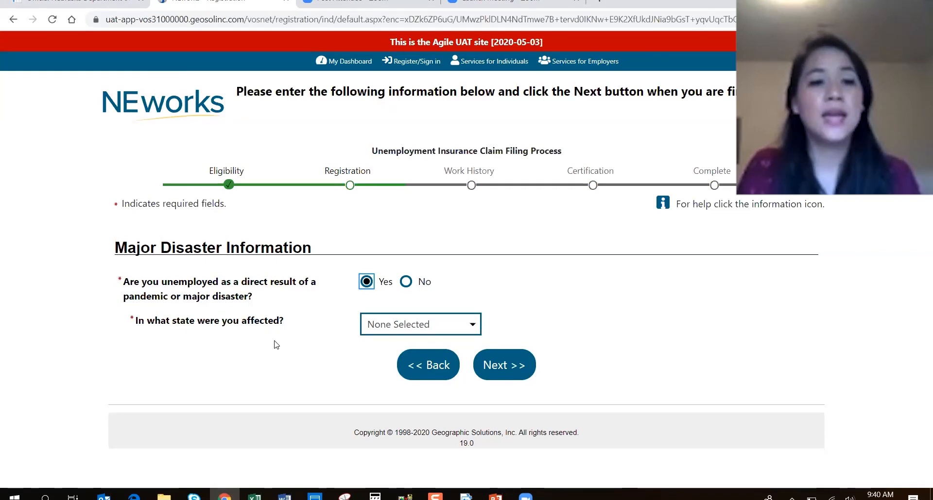
{"action": "left_click", "coordinate": [380, 329]}
{"action": "key", "text": "Down"}
{"action": "key", "text": "Return"}
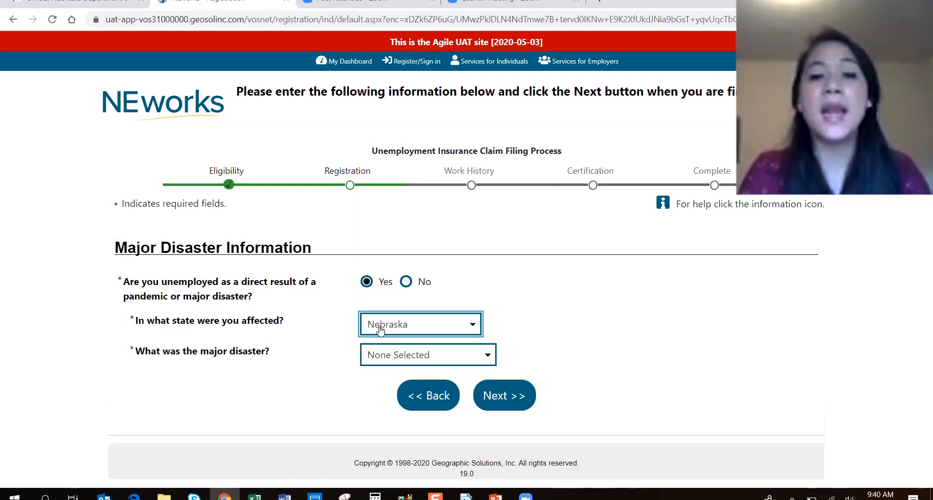
{"action": "left_click", "coordinate": [384, 365]}
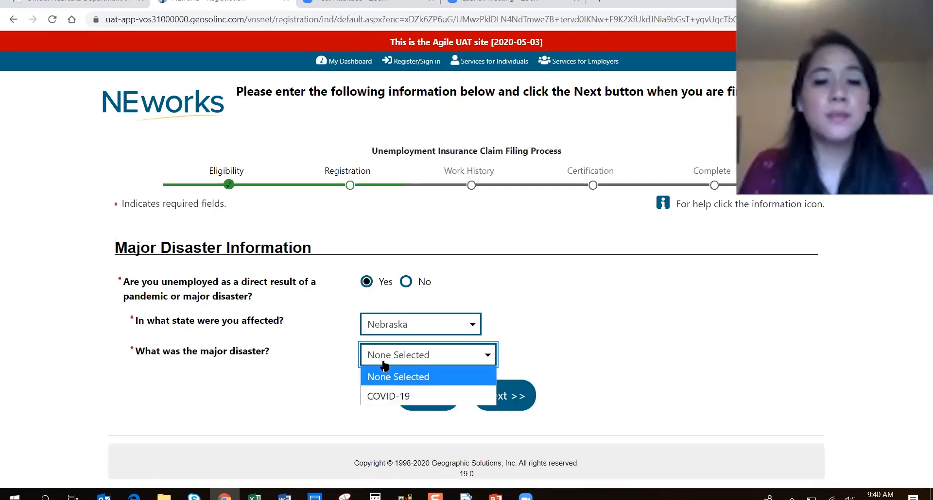
{"action": "left_click", "coordinate": [384, 395]}
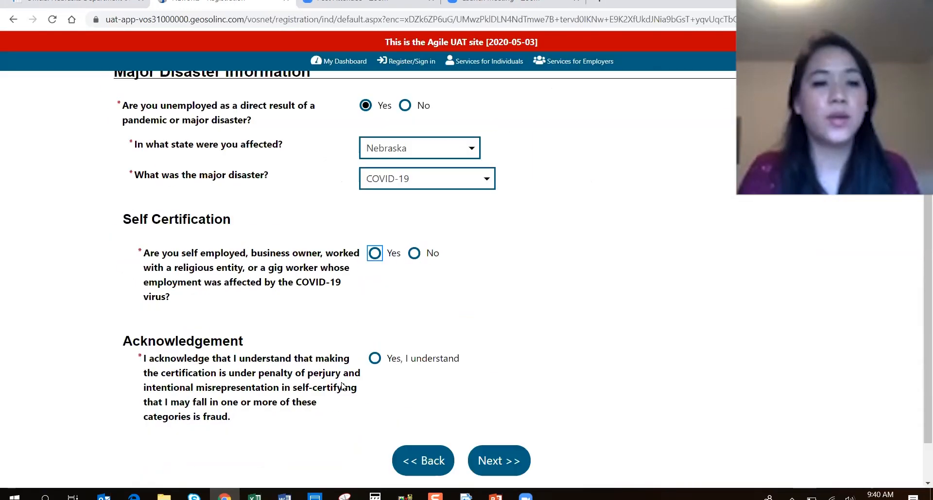
{"action": "scroll", "coordinate": [291, 394], "scroll_direction": "down", "scroll_amount": 1}
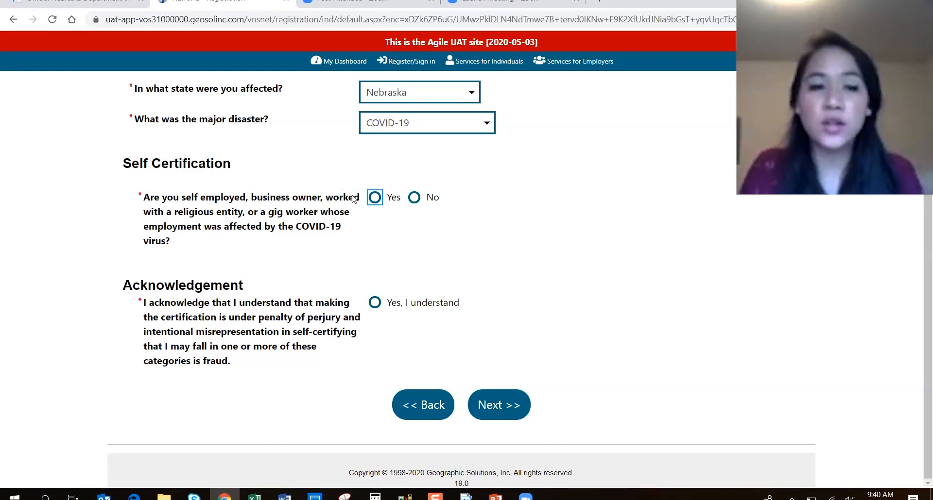
{"action": "left_click", "coordinate": [414, 198]}
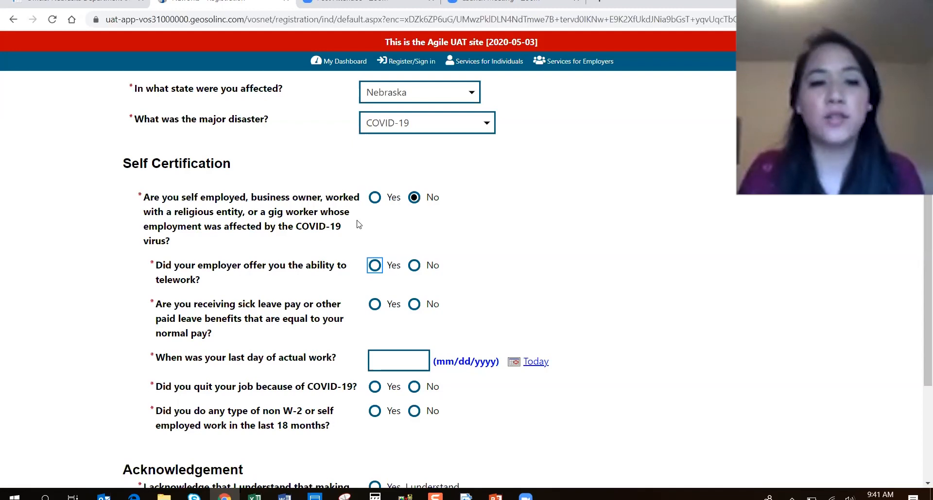
Answer No to employer telework, No to sick or paid leave, and No to reduced hours.
{"action": "scroll", "coordinate": [201, 170], "scroll_direction": "down", "scroll_amount": 3}
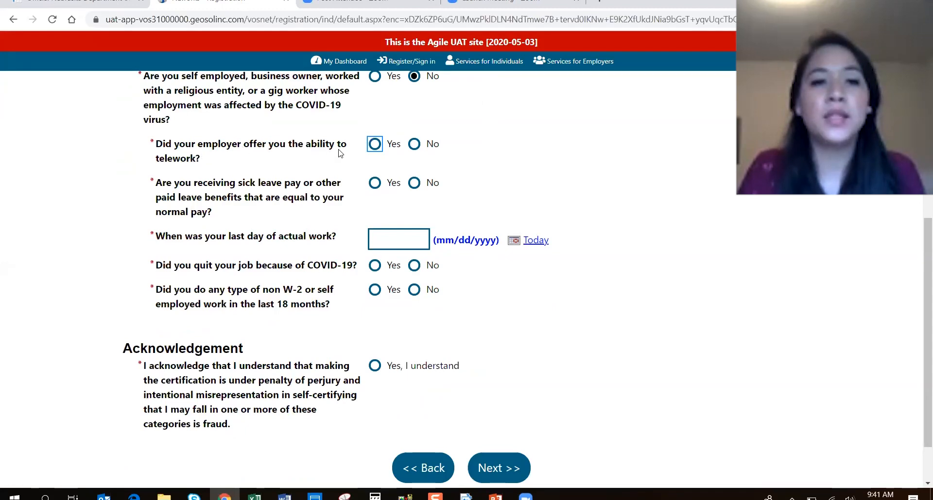
{"action": "left_click", "coordinate": [411, 146]}
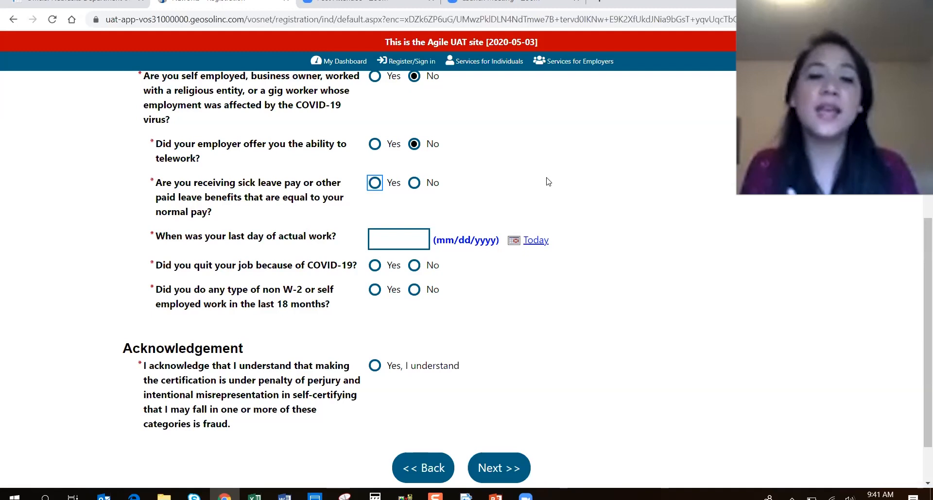
{"action": "left_click", "coordinate": [414, 184]}
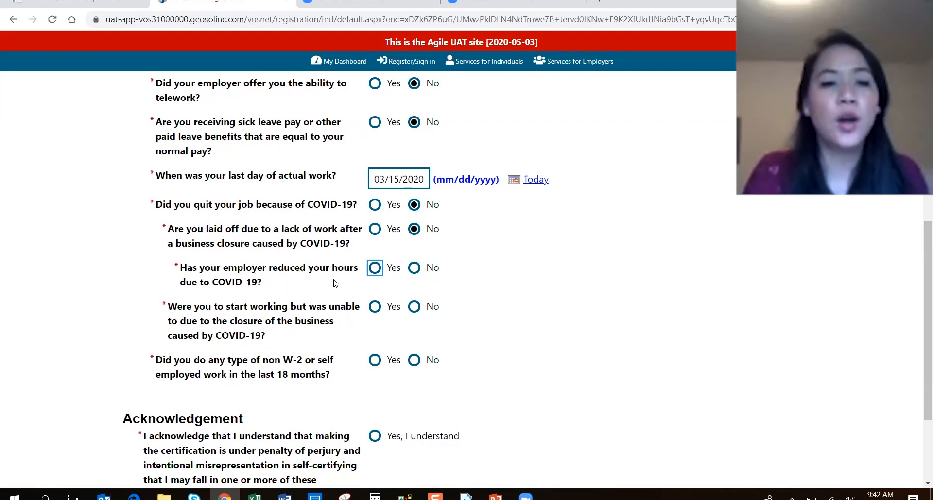
{"action": "left_click", "coordinate": [412, 269]}
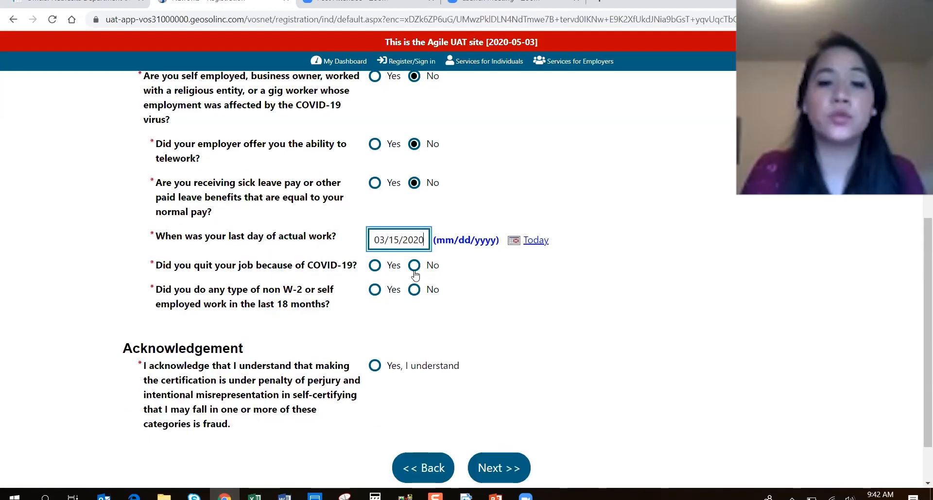
Answer No to quitting over COVID-19, Yes to closure layoff, No to return date and inability to start.
{"action": "left_click", "coordinate": [415, 268]}
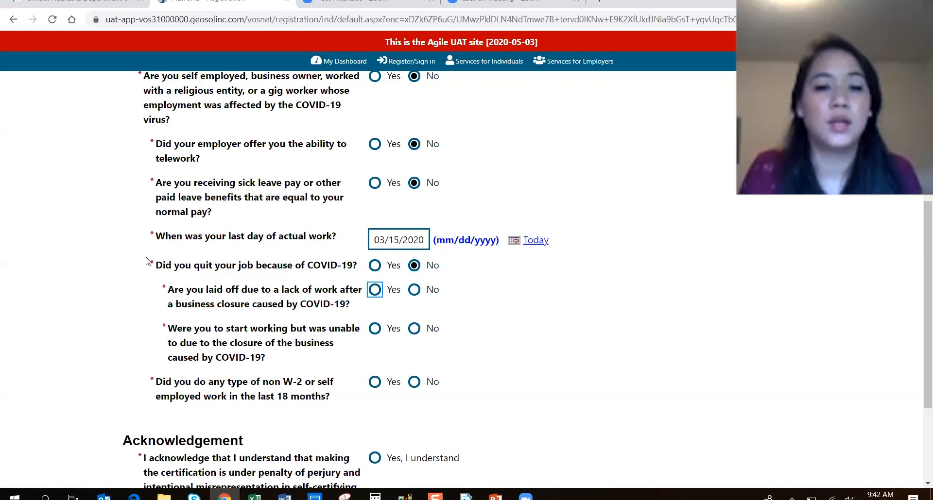
{"action": "scroll", "coordinate": [377, 284], "scroll_direction": "down", "scroll_amount": 1}
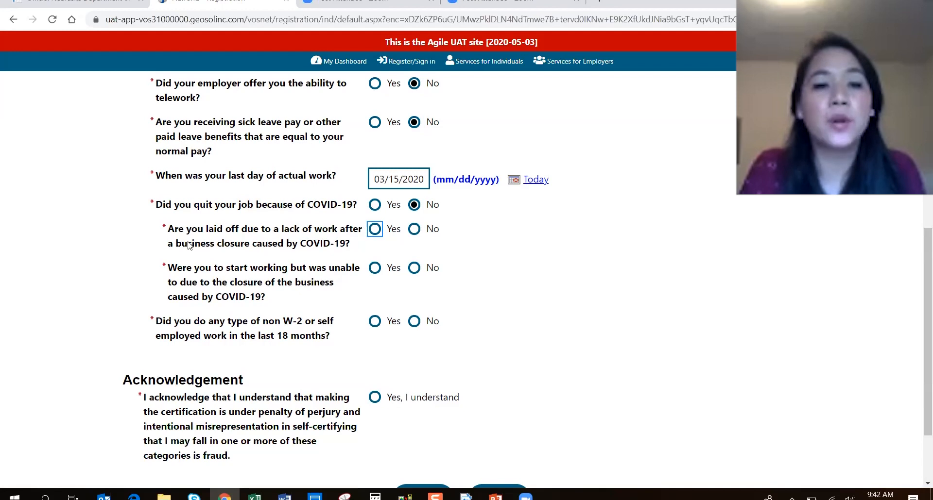
{"action": "left_click_drag", "start_coordinate": [187, 243], "coordinate": [350, 249]}
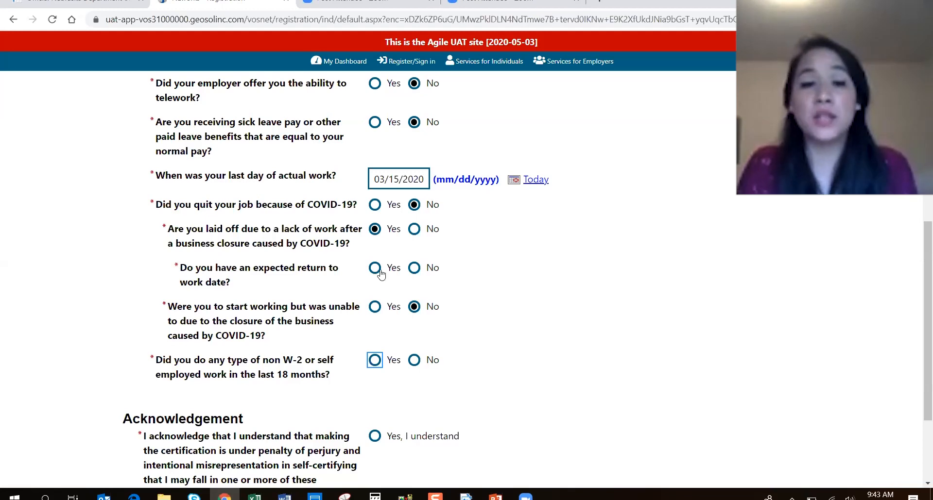
{"action": "left_click", "coordinate": [414, 267]}
{"action": "left_click_drag", "start_coordinate": [167, 307], "coordinate": [364, 343]}
{"action": "left_click", "coordinate": [394, 322]}
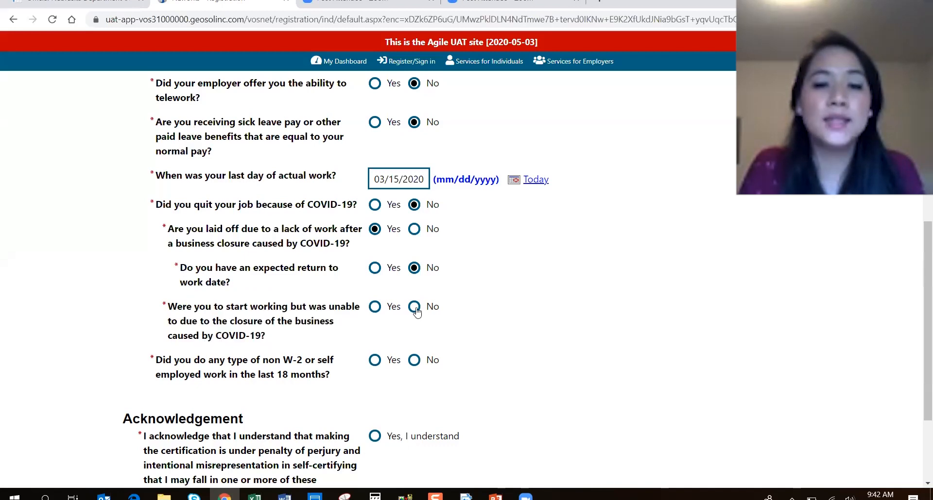
{"action": "left_click", "coordinate": [414, 307]}
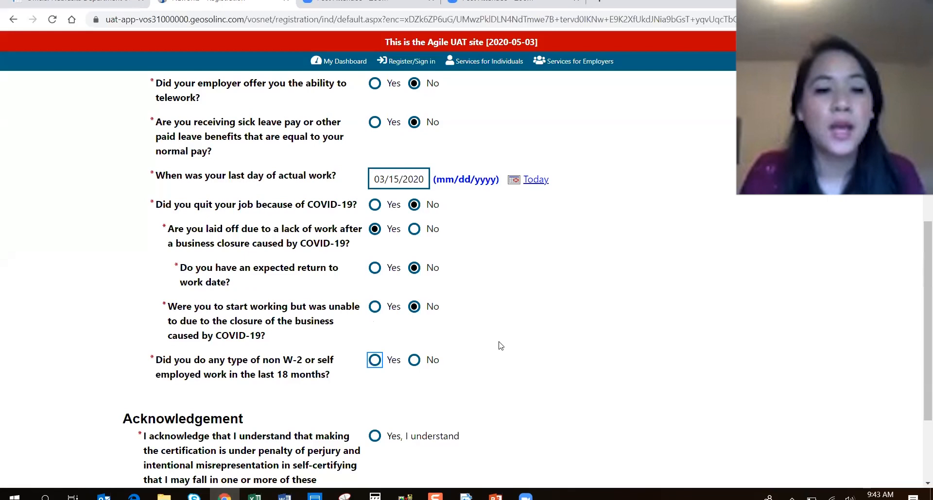
{"action": "left_click", "coordinate": [414, 268]}
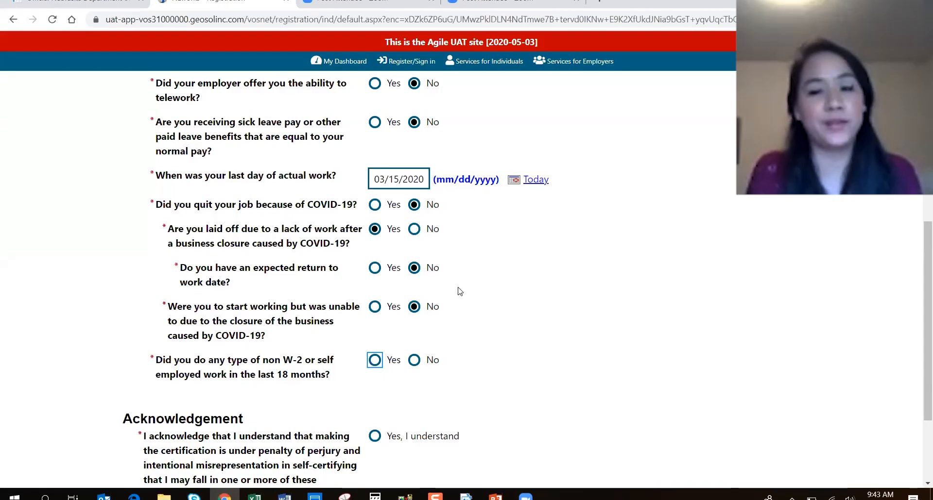
{"action": "left_click", "coordinate": [514, 349]}
{"action": "scroll", "coordinate": [349, 355], "scroll_direction": "down", "scroll_amount": 1}
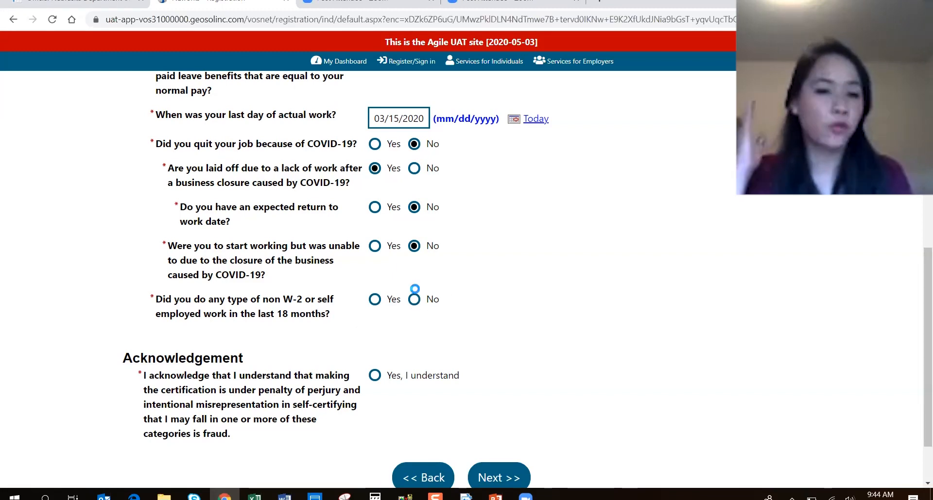
Answer No to non-W-2 or self-employed work, accept the perjury acknowledgement, and submit.
{"action": "left_click", "coordinate": [414, 297]}
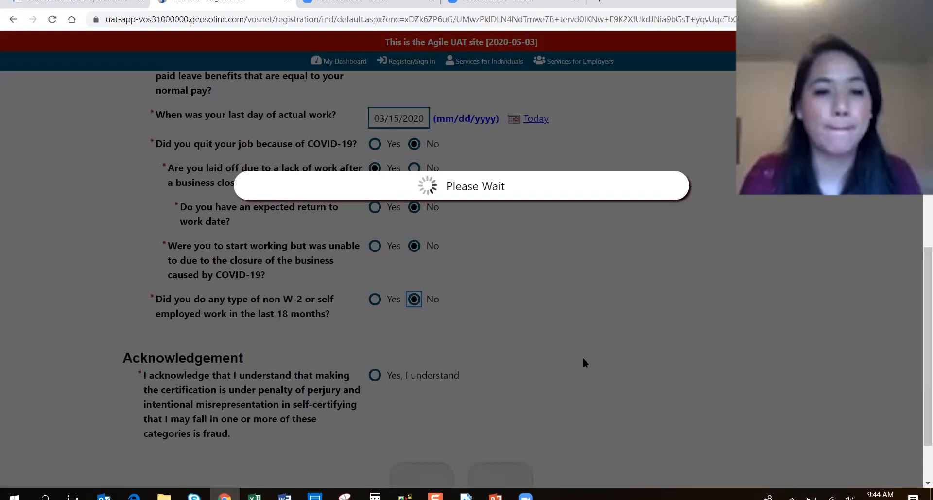
{"action": "scroll", "coordinate": [250, 398], "scroll_direction": "down", "scroll_amount": 1}
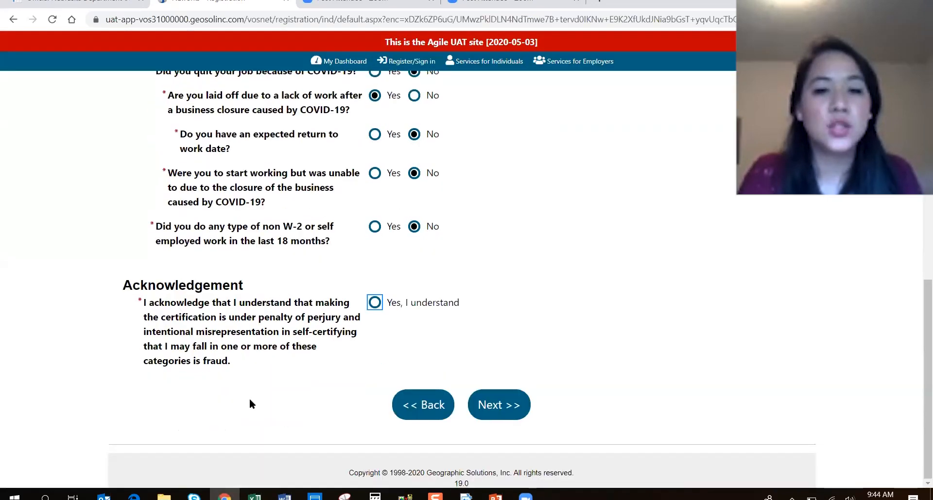
{"action": "left_click_drag", "start_coordinate": [235, 373], "coordinate": [145, 303]}
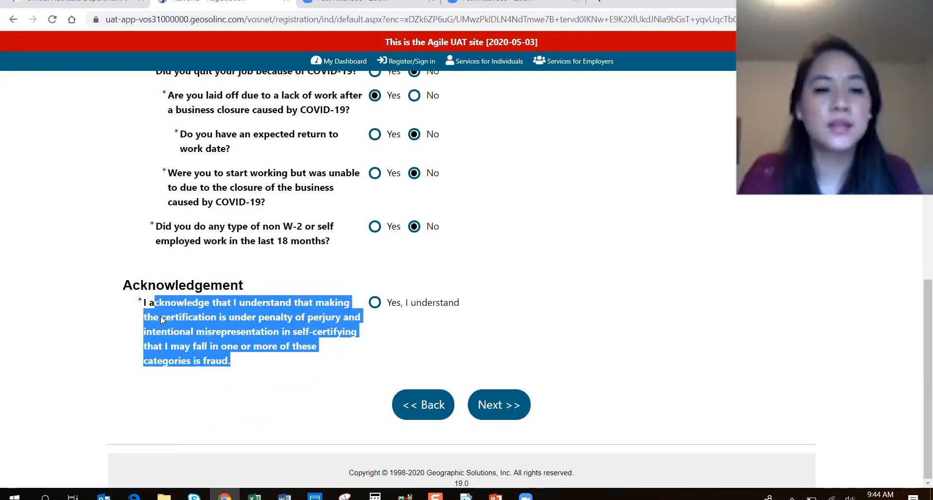
{"action": "left_click", "coordinate": [265, 375]}
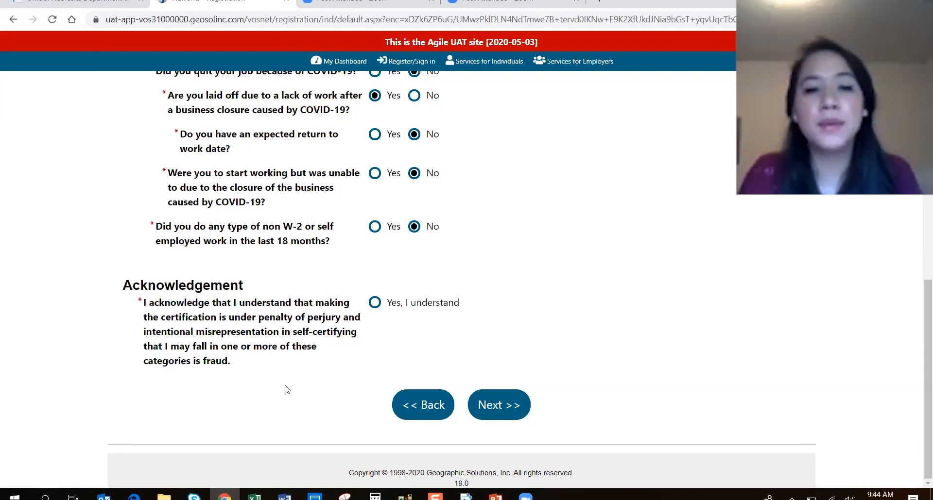
{"action": "left_click", "coordinate": [376, 304]}
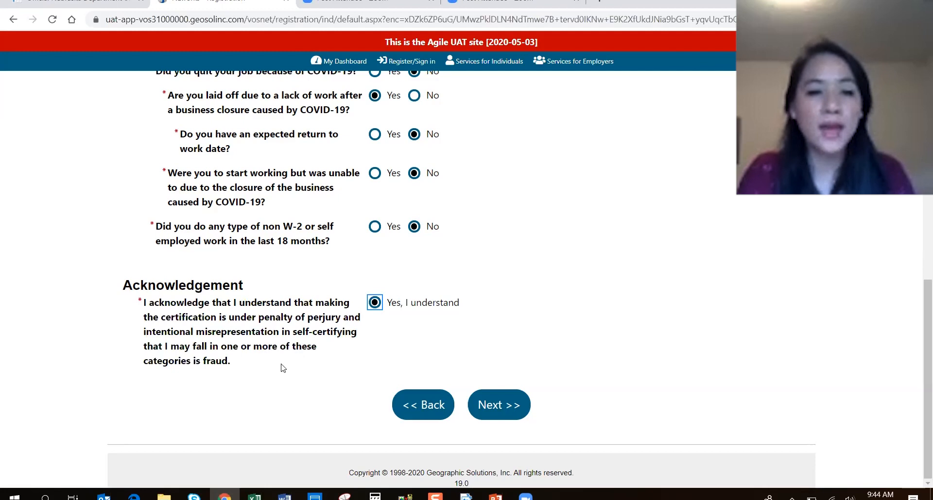
{"action": "scroll", "coordinate": [574, 321], "scroll_direction": "up", "scroll_amount": 1}
{"action": "scroll", "coordinate": [529, 344], "scroll_direction": "down", "scroll_amount": 1}
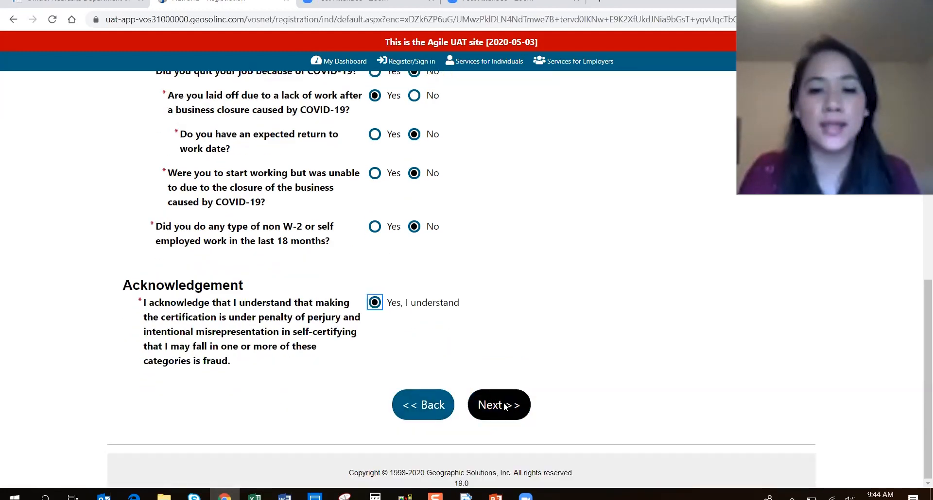
{"action": "left_click", "coordinate": [506, 406]}
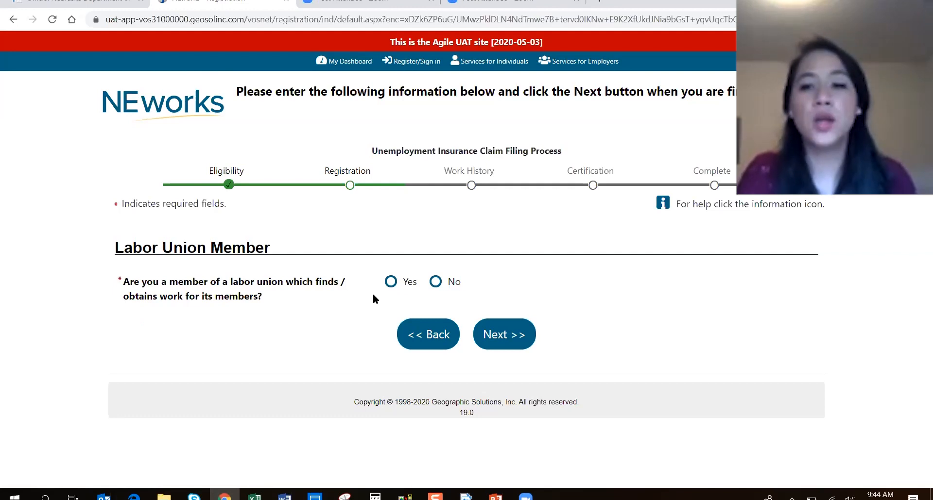
Answer No to labor union membership and enter Server as the desired job title.
{"action": "left_click", "coordinate": [435, 281]}
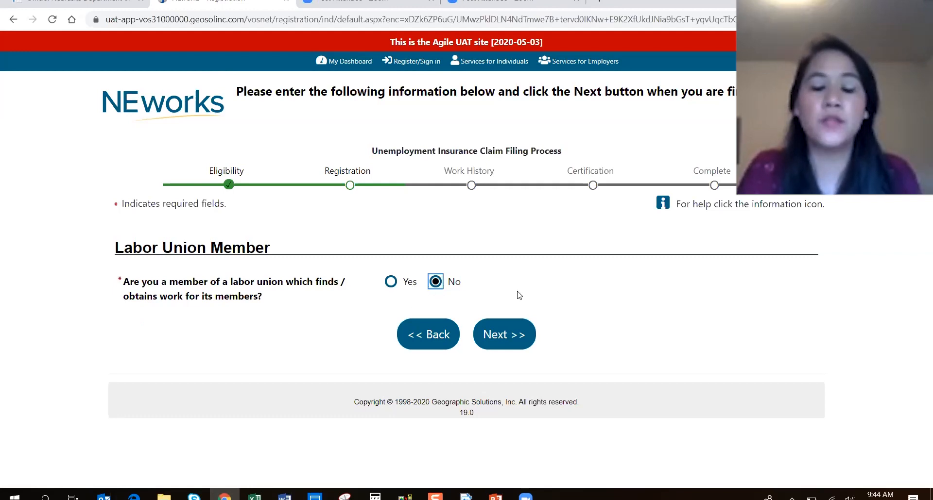
{"action": "left_click", "coordinate": [529, 332]}
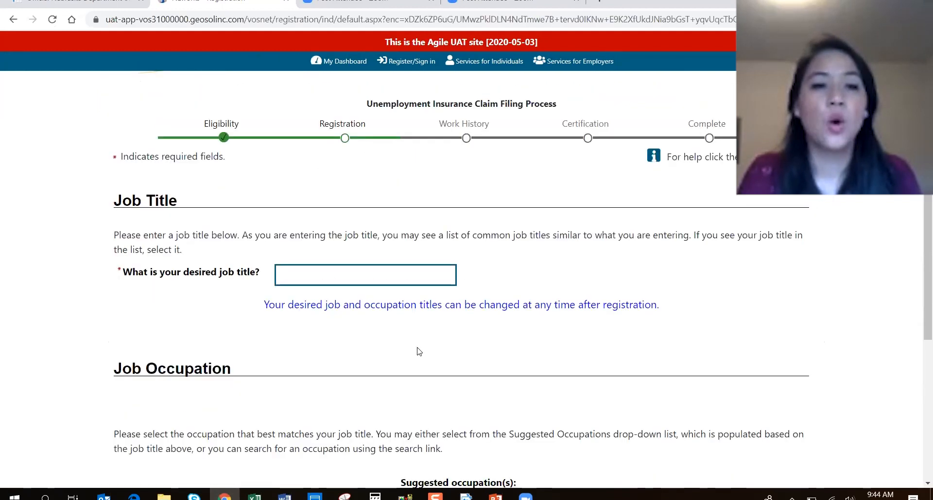
{"action": "left_click", "coordinate": [376, 271]}
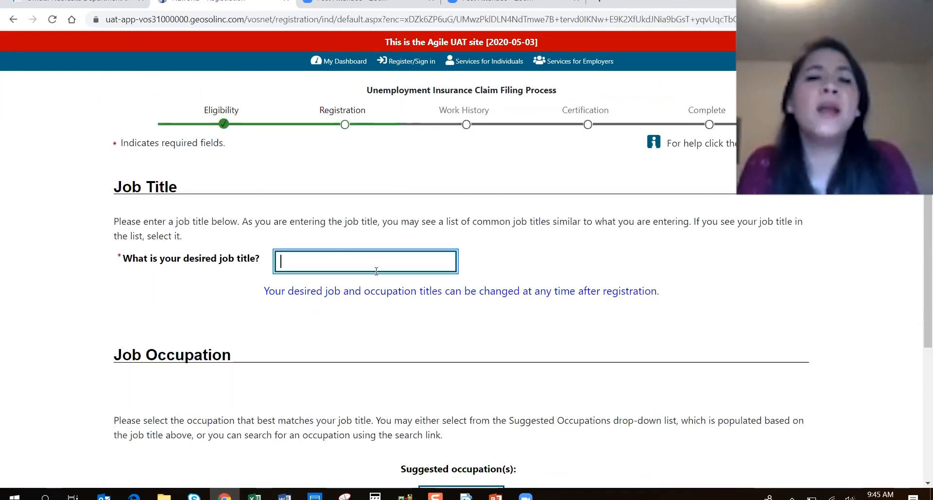
{"action": "type", "text": "server"}
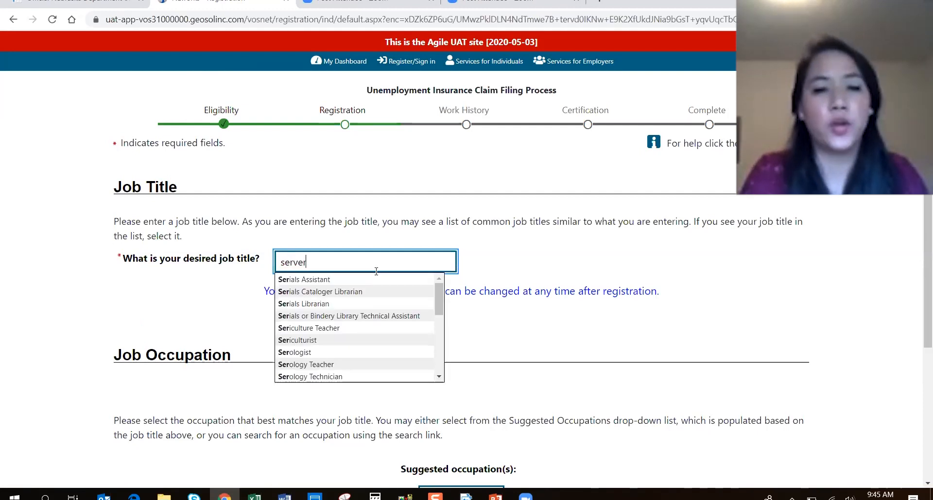
{"action": "left_click", "coordinate": [379, 280]}
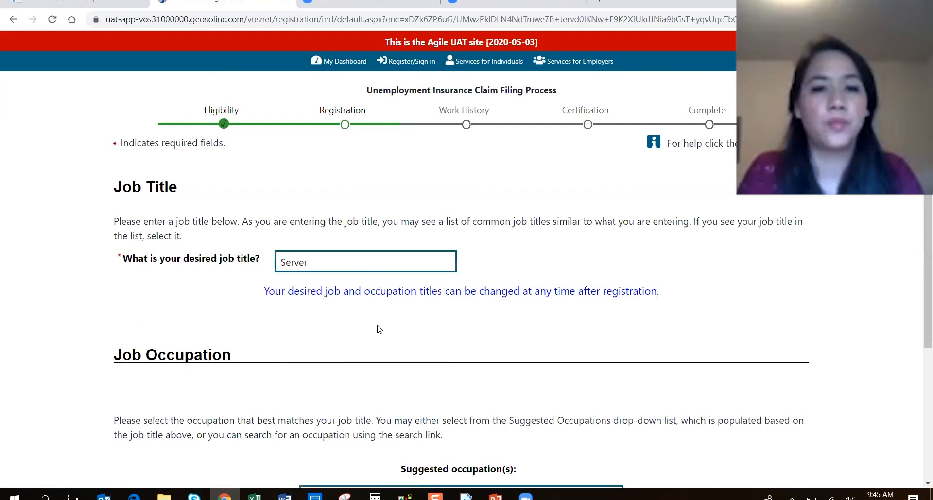
Choose occupation Waiters and Waitresses, answer No to mostly part-time weeks, and submit.
{"action": "scroll", "coordinate": [388, 346], "scroll_direction": "down", "scroll_amount": 2}
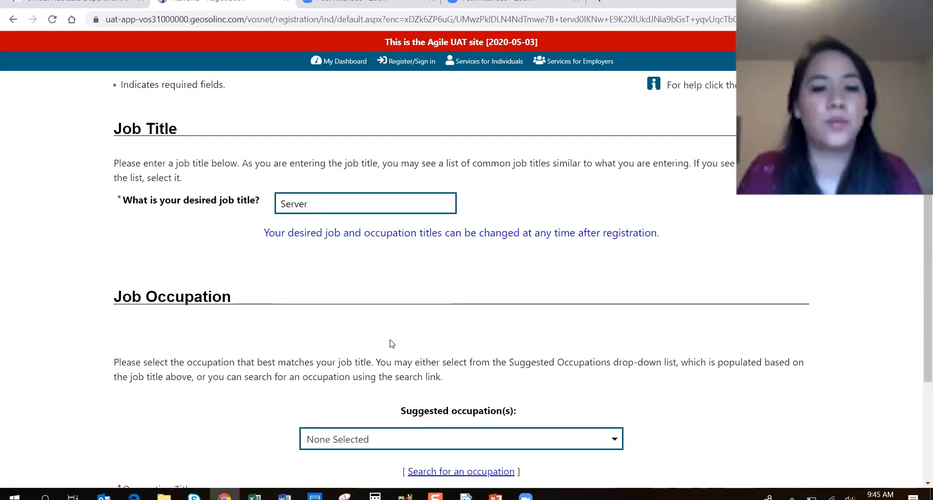
{"action": "scroll", "coordinate": [358, 350], "scroll_direction": "down", "scroll_amount": 1}
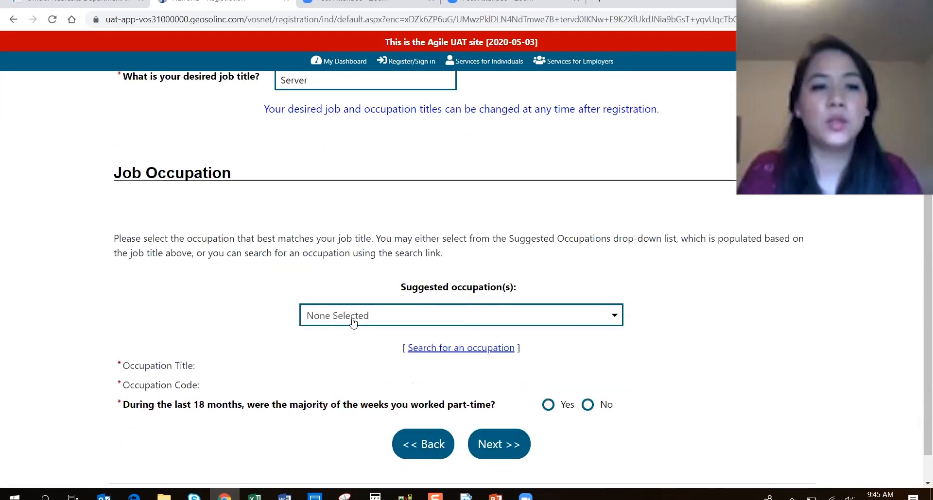
{"action": "left_click", "coordinate": [353, 321]}
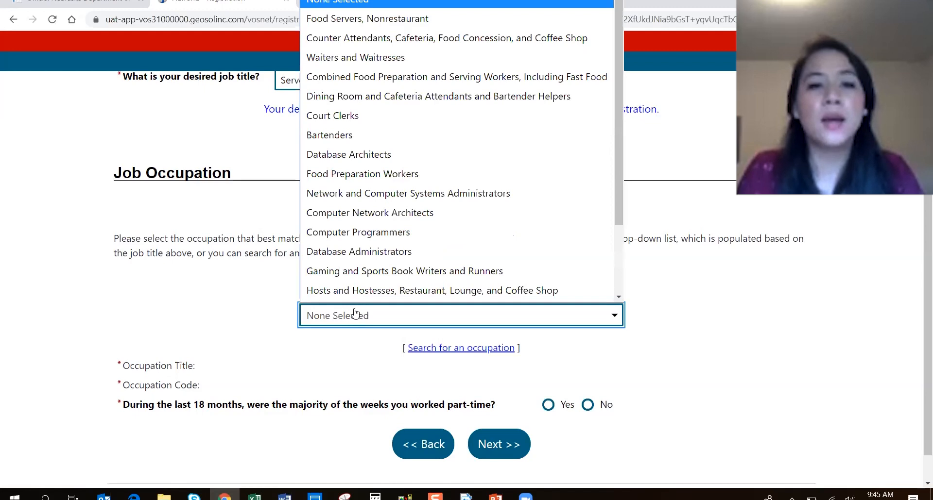
{"action": "scroll", "coordinate": [360, 296], "scroll_direction": "down", "scroll_amount": 1}
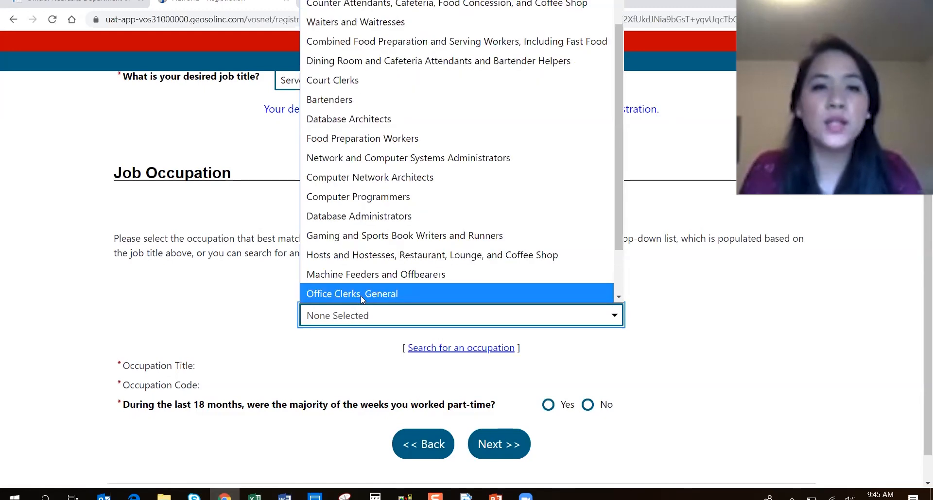
{"action": "left_click", "coordinate": [405, 21]}
{"action": "scroll", "coordinate": [356, 439], "scroll_direction": "down", "scroll_amount": 1}
{"action": "scroll", "coordinate": [356, 439], "scroll_direction": "down", "scroll_amount": 1}
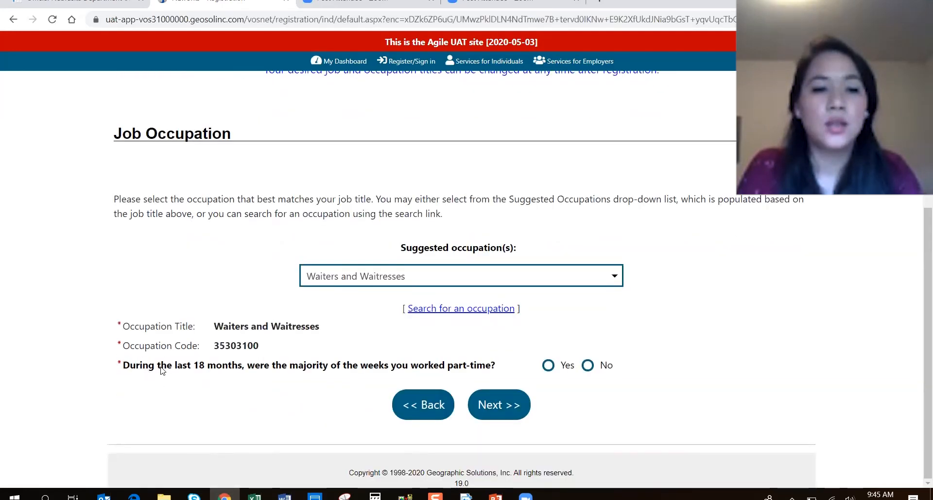
{"action": "left_click_drag", "start_coordinate": [127, 366], "coordinate": [436, 373]}
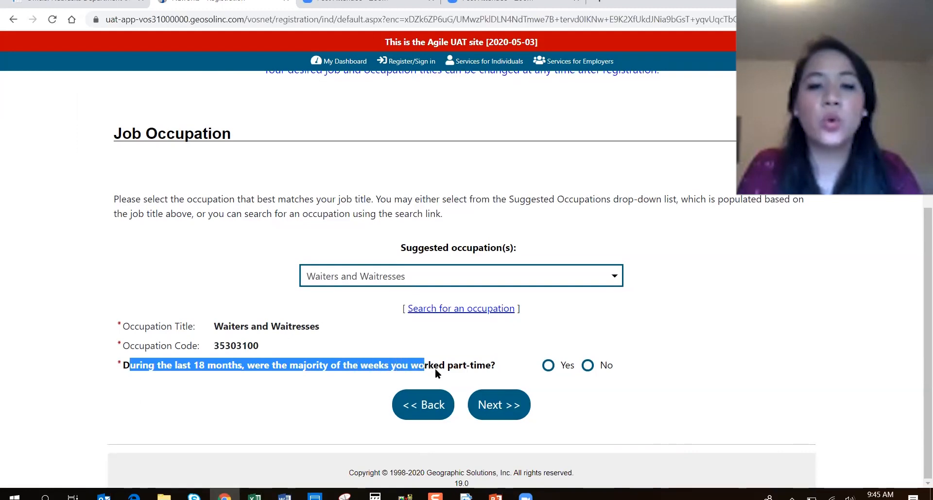
{"action": "left_click", "coordinate": [587, 366]}
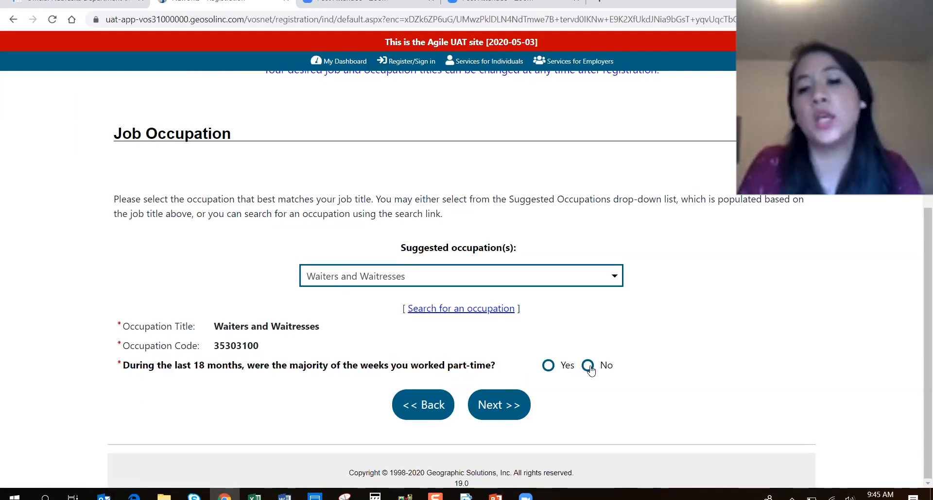
{"action": "left_click", "coordinate": [503, 408]}
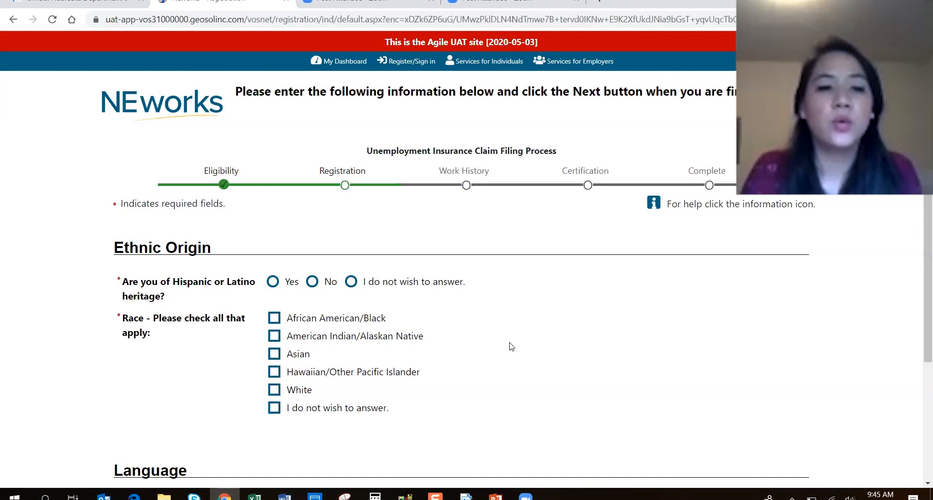
Answer Yes to Hispanic or Latino heritage and select White as the race.
{"action": "scroll", "coordinate": [511, 347], "scroll_direction": "down", "scroll_amount": 1}
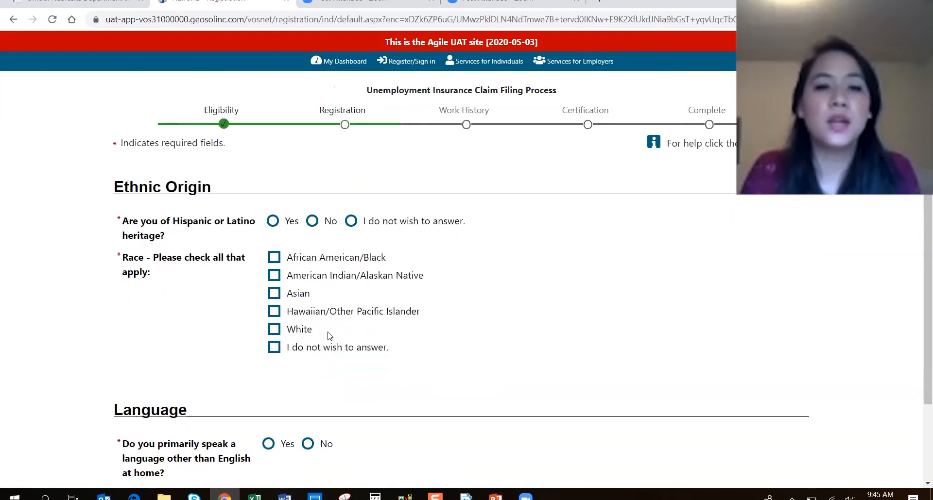
{"action": "left_click", "coordinate": [273, 221]}
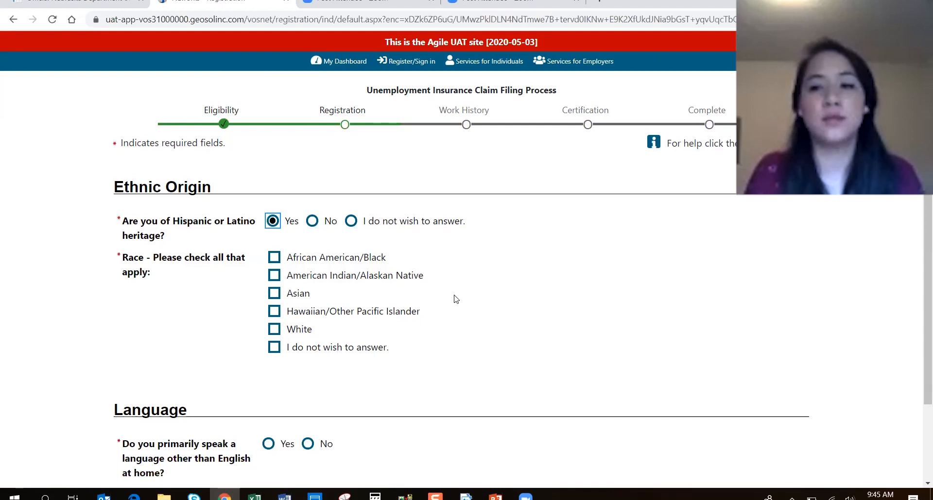
{"action": "left_click", "coordinate": [273, 331]}
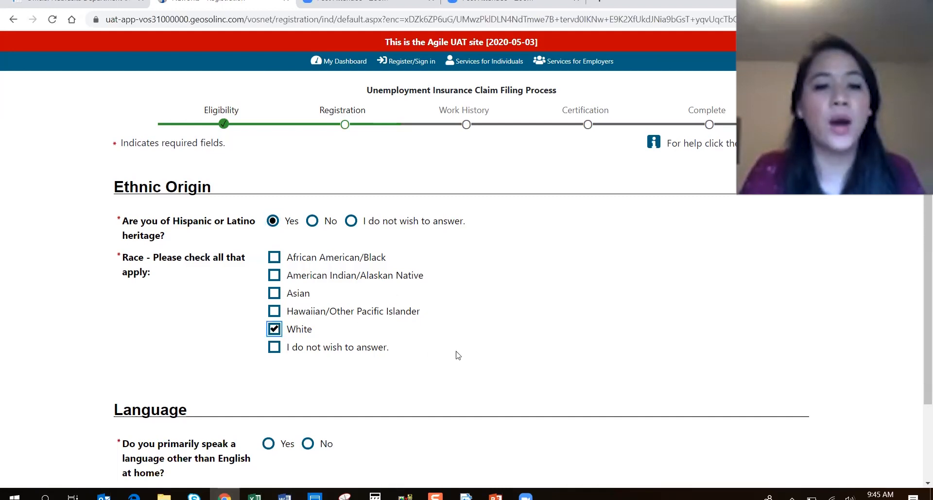
Answer No to the home-language question and submit the Ethnic Origin page.
{"action": "scroll", "coordinate": [449, 351], "scroll_direction": "down", "scroll_amount": 3}
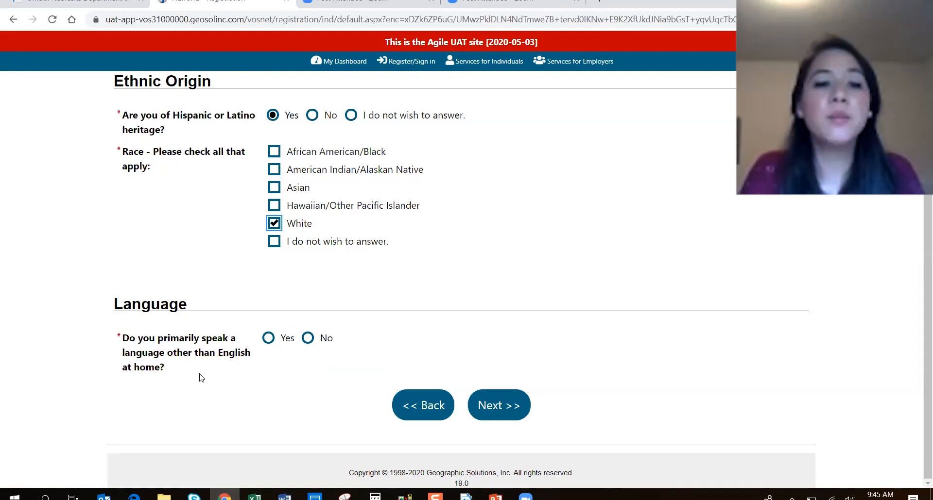
{"action": "triple_click", "coordinate": [158, 367]}
{"action": "left_click", "coordinate": [216, 372]}
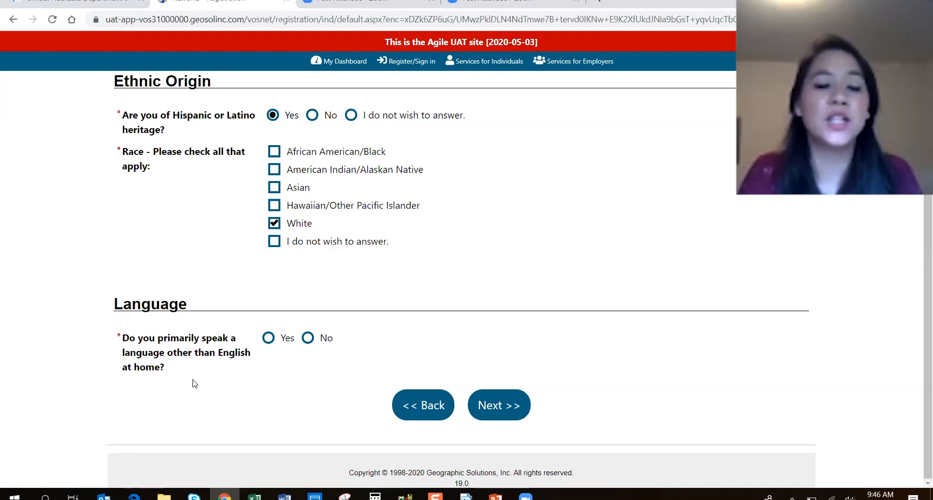
{"action": "left_click", "coordinate": [308, 338]}
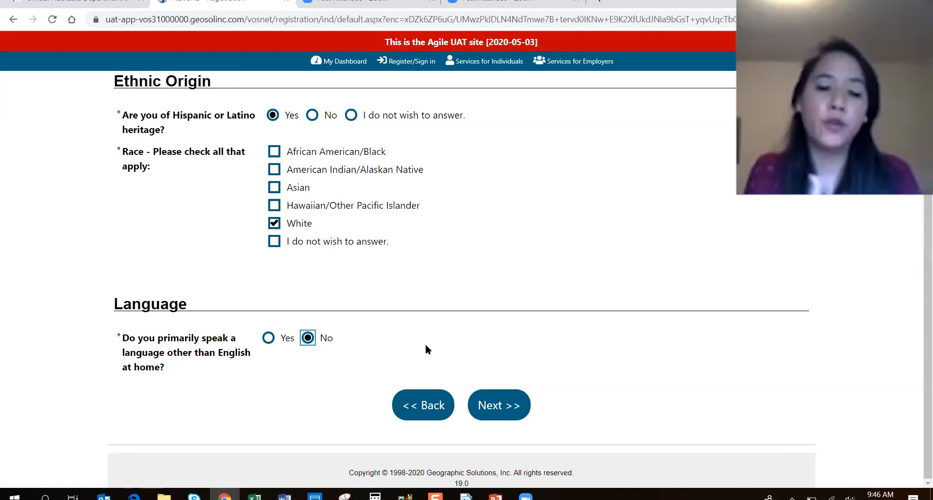
{"action": "left_click", "coordinate": [499, 399]}
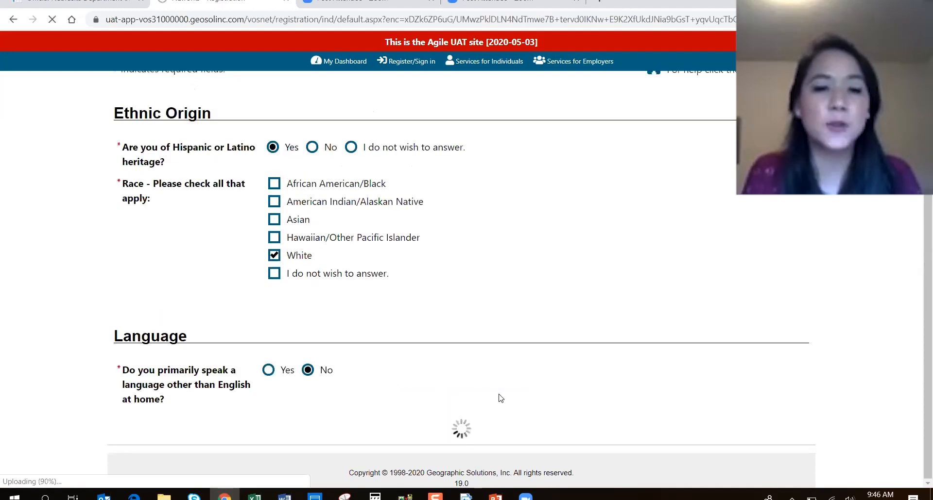
Answer No to all three military service questions and continue.
{"action": "scroll", "coordinate": [469, 344], "scroll_direction": "down", "scroll_amount": 2}
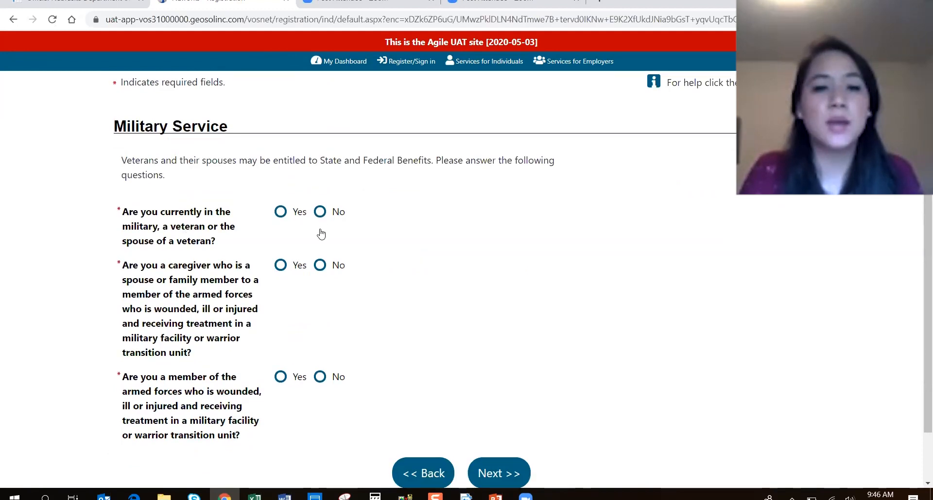
{"action": "left_click", "coordinate": [320, 263]}
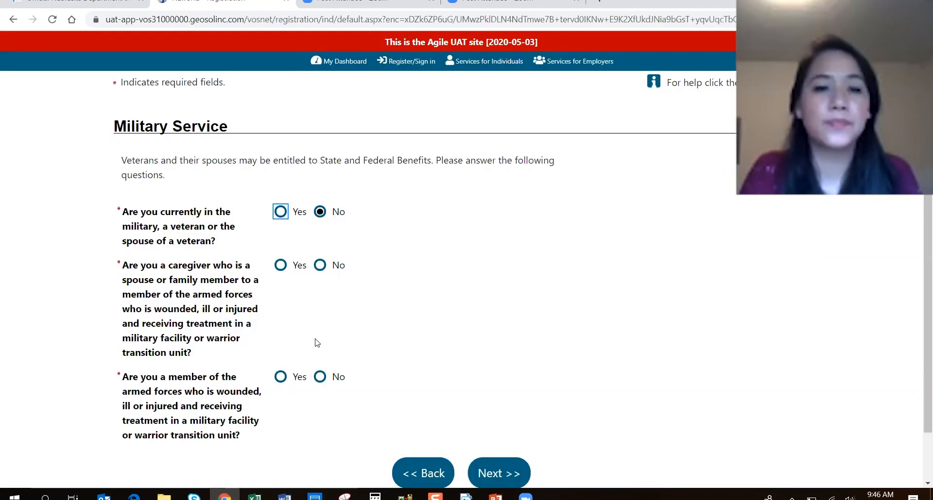
{"action": "left_click", "coordinate": [319, 378]}
{"action": "left_click", "coordinate": [497, 466]}
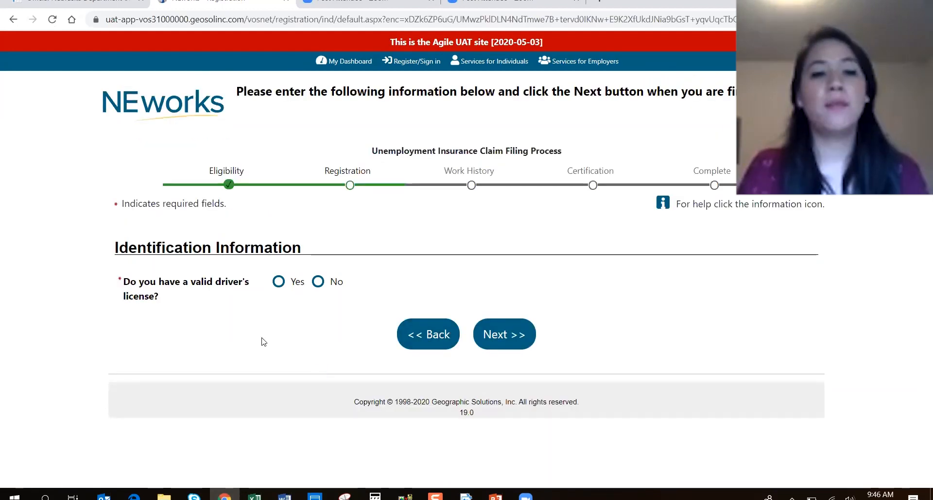
Record a Nebraska driver's license numbered 12346578 and continue to payment information.
{"action": "left_click", "coordinate": [278, 282]}
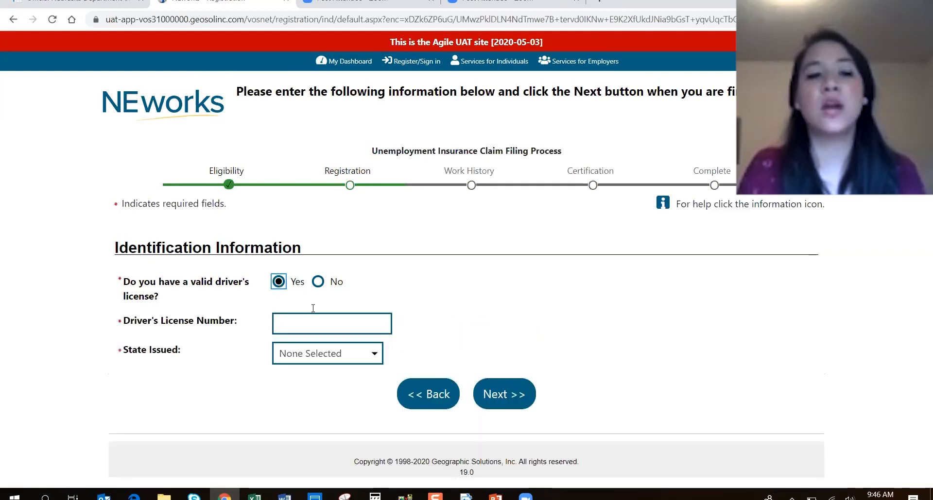
{"action": "left_click", "coordinate": [313, 324]}
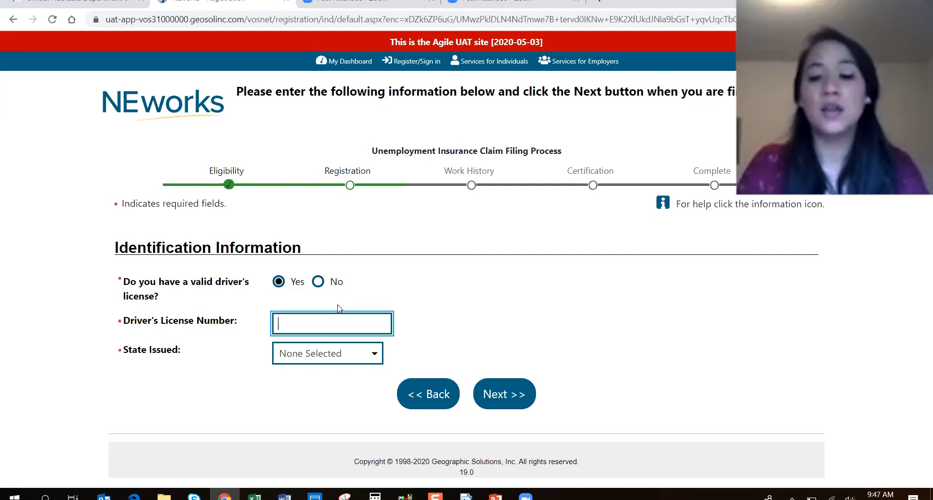
{"action": "type", "text": "123465"}
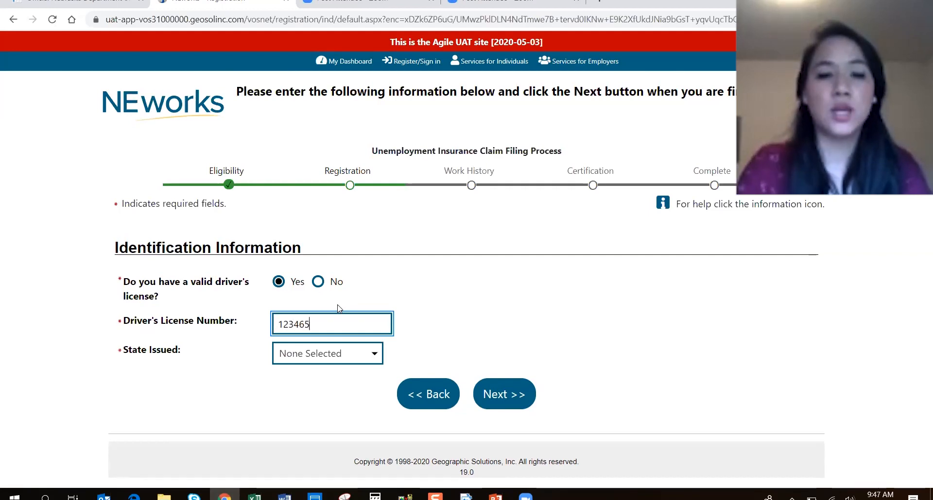
{"action": "type", "text": "789"}
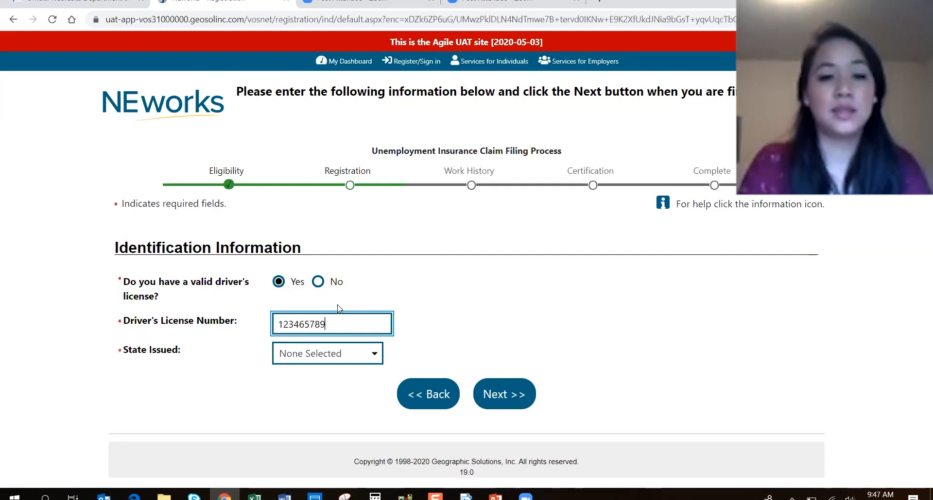
{"action": "left_click", "coordinate": [319, 360]}
{"action": "scroll", "coordinate": [334, 340], "scroll_direction": "down", "scroll_amount": 5}
{"action": "left_click", "coordinate": [334, 340]}
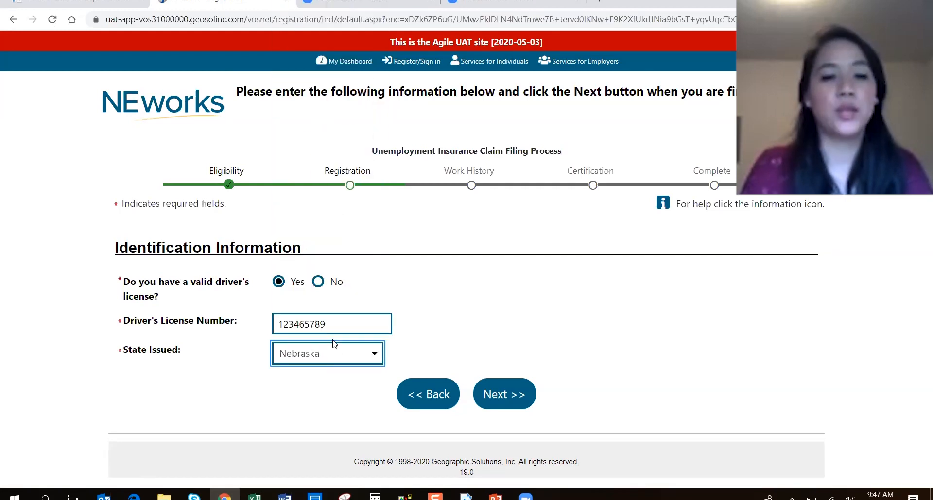
{"action": "left_click", "coordinate": [506, 394]}
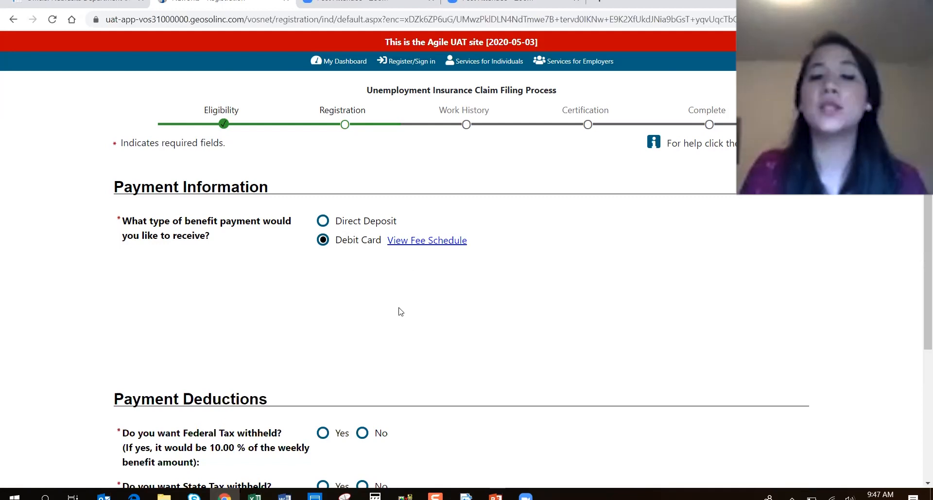
Choose Yes to withholding both federal and state tax from benefits.
{"action": "scroll", "coordinate": [398, 311], "scroll_direction": "down", "scroll_amount": 2}
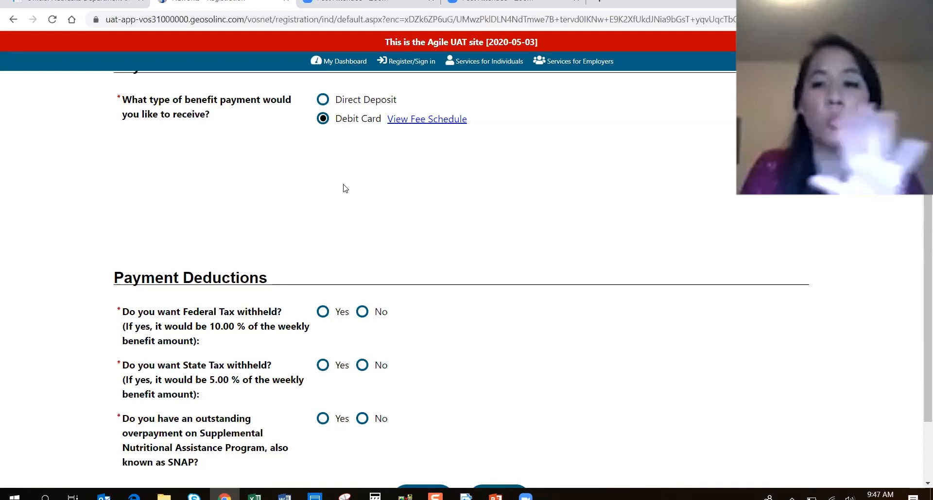
{"action": "scroll", "coordinate": [427, 191], "scroll_direction": "down", "scroll_amount": 1}
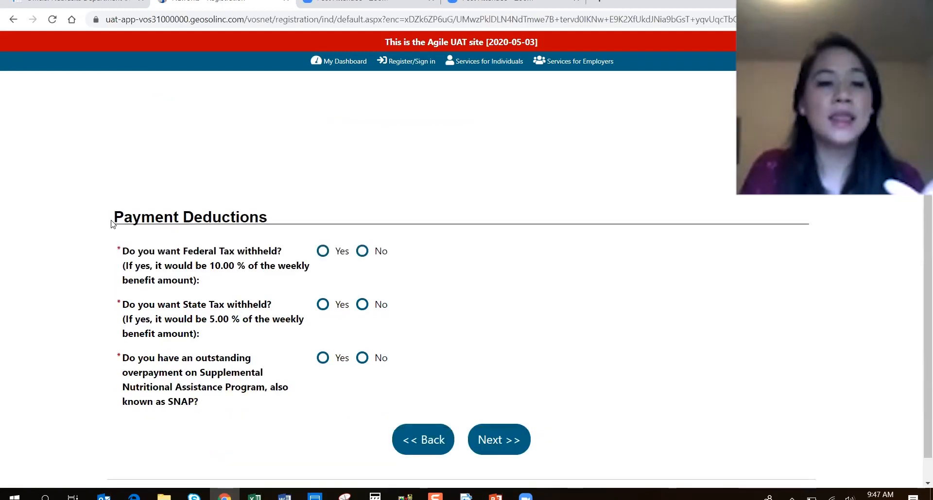
{"action": "left_click_drag", "start_coordinate": [114, 225], "coordinate": [219, 218]}
{"action": "left_click", "coordinate": [135, 243]}
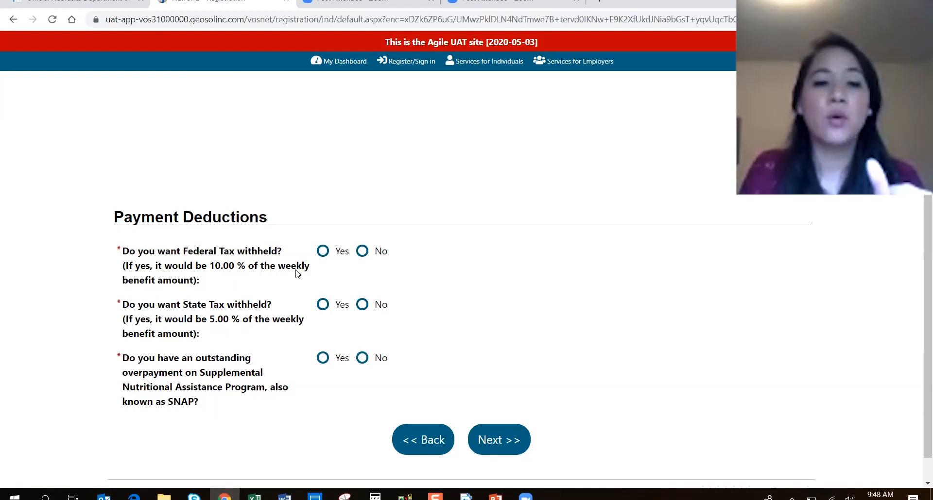
{"action": "left_click", "coordinate": [322, 252]}
{"action": "left_click", "coordinate": [323, 305]}
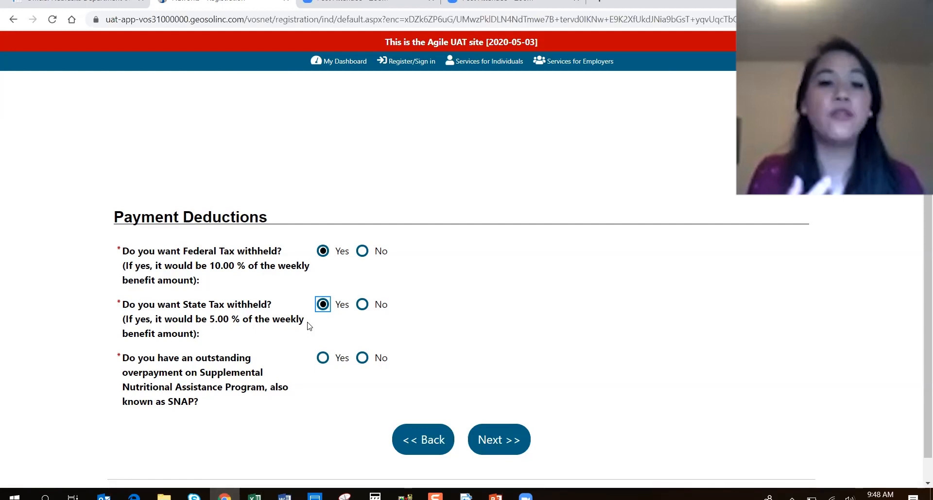
Answer No to an outstanding SNAP overpayment and submit the Payment Deductions page.
{"action": "left_click", "coordinate": [544, 318]}
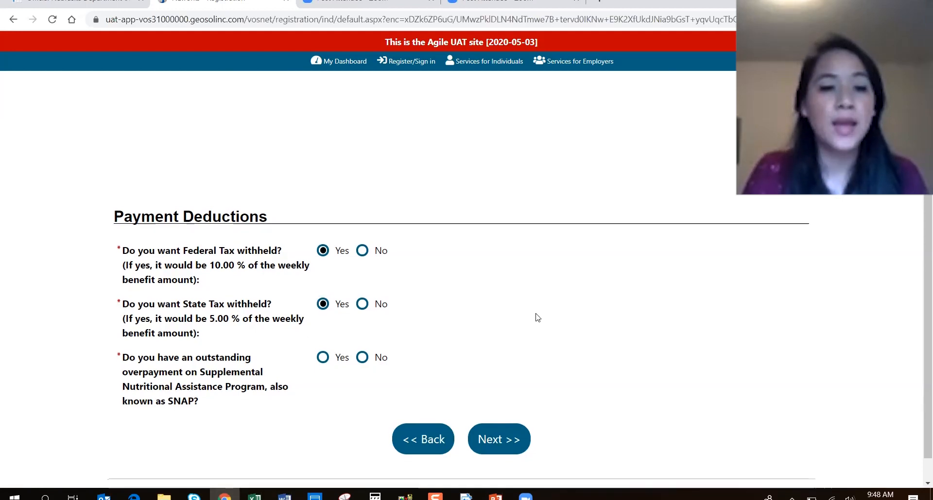
{"action": "scroll", "coordinate": [535, 317], "scroll_direction": "down", "scroll_amount": 1}
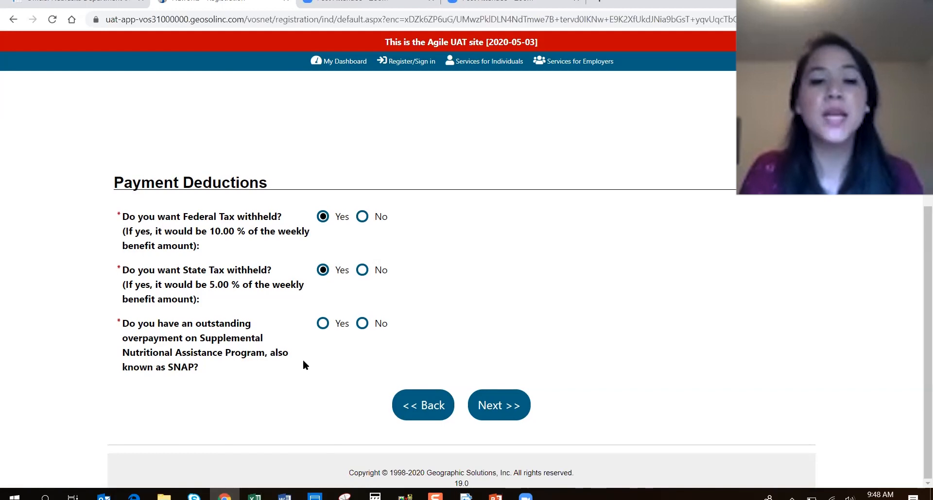
{"action": "left_click", "coordinate": [363, 325]}
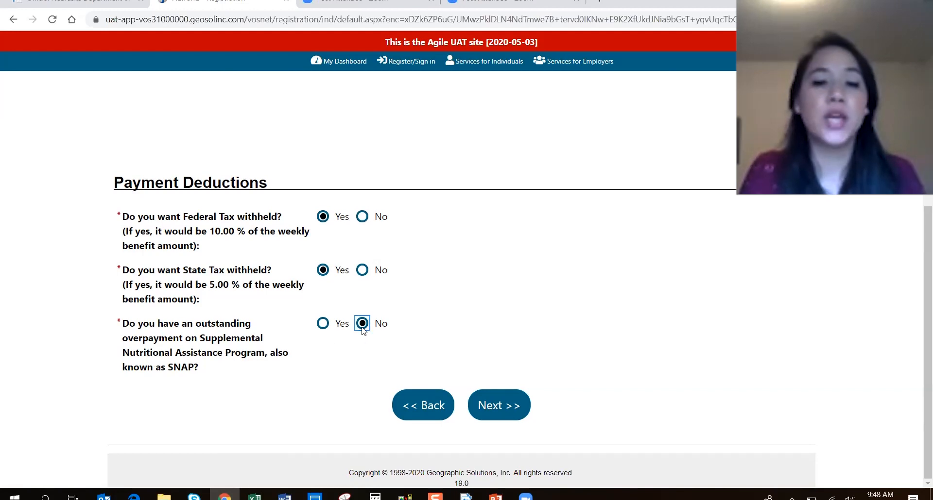
{"action": "left_click", "coordinate": [508, 406]}
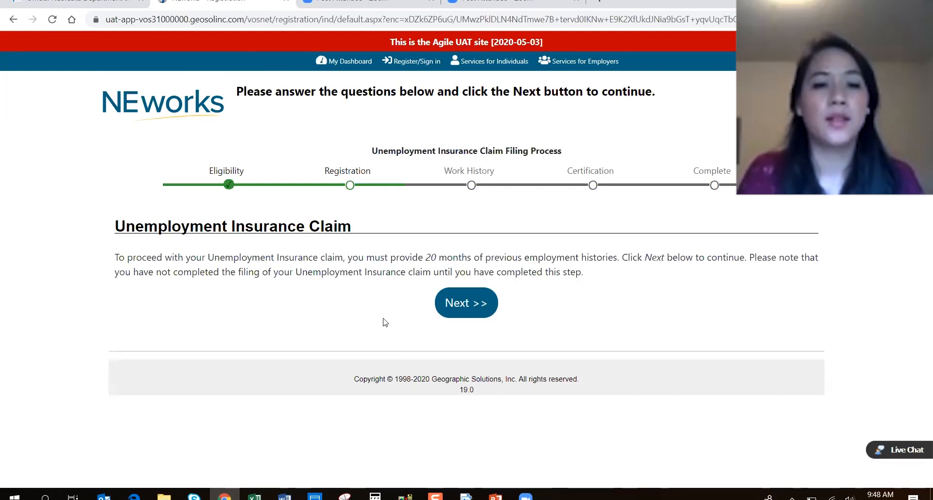
Continue to the previous employer list and declare none of the listed employers apply.
{"action": "left_click", "coordinate": [465, 304]}
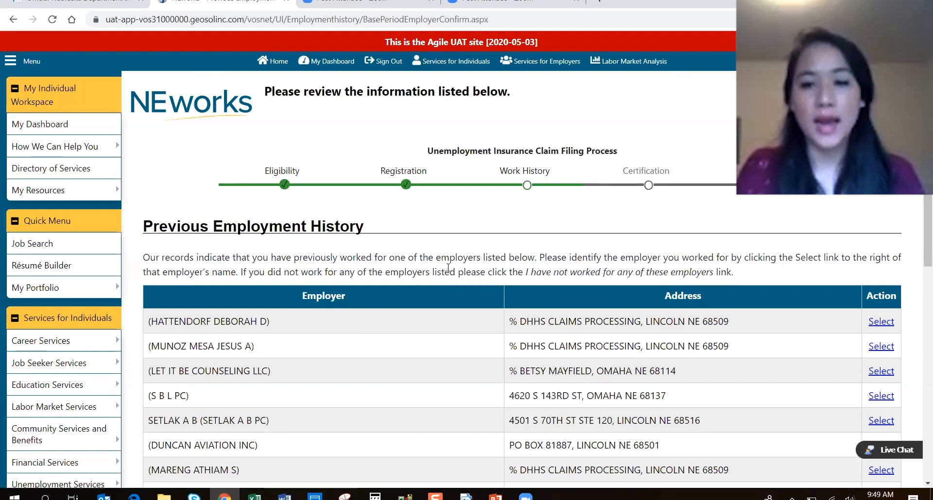
{"action": "scroll", "coordinate": [481, 243], "scroll_direction": "down", "scroll_amount": 1}
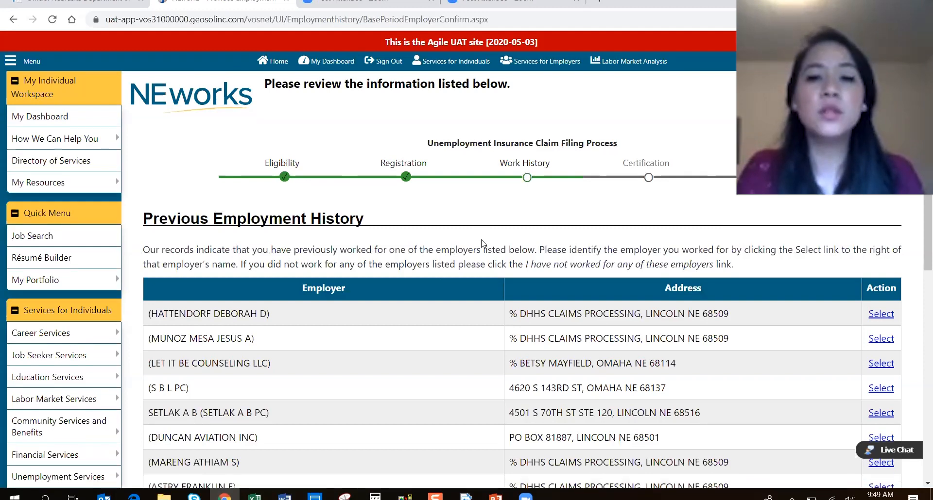
{"action": "scroll", "coordinate": [481, 240], "scroll_direction": "down", "scroll_amount": 2}
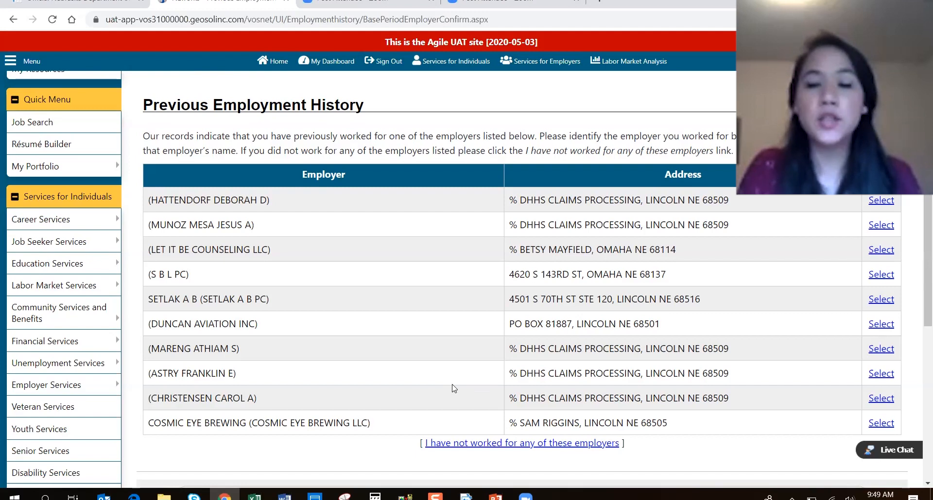
{"action": "scroll", "coordinate": [449, 393], "scroll_direction": "down", "scroll_amount": 1}
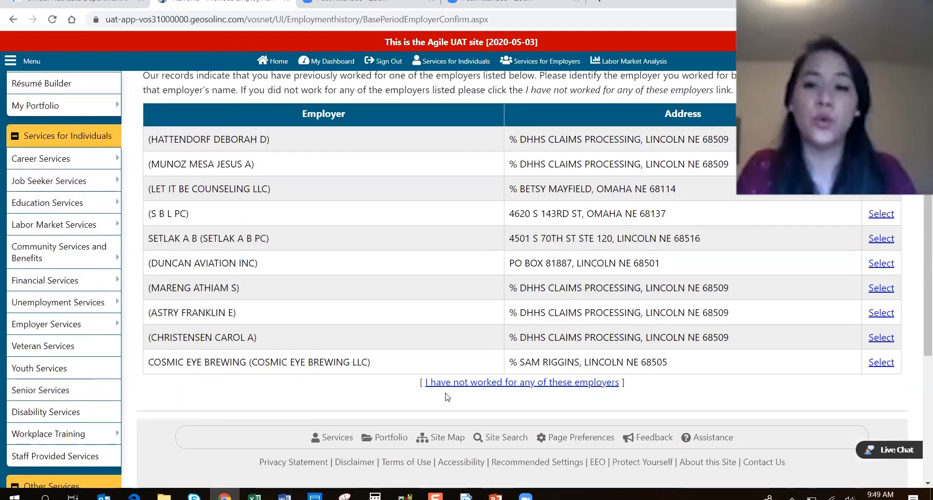
{"action": "left_click", "coordinate": [456, 384]}
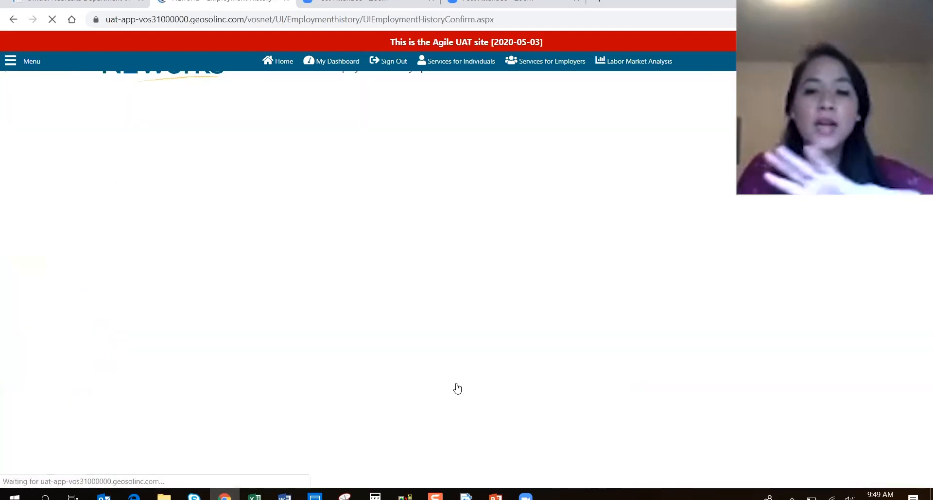
Select Yes on the question about adding more employment history items.
{"action": "scroll", "coordinate": [571, 402], "scroll_direction": "down", "scroll_amount": 2}
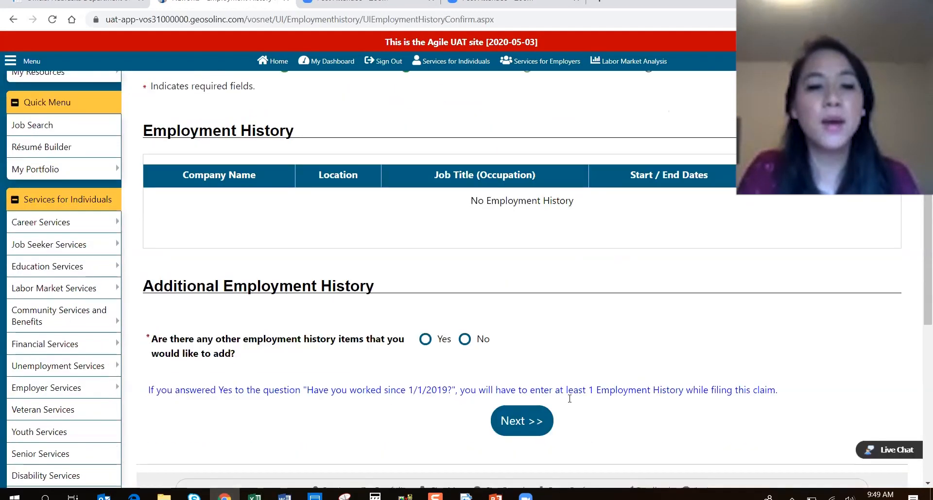
{"action": "left_click_drag", "start_coordinate": [152, 275], "coordinate": [280, 271]}
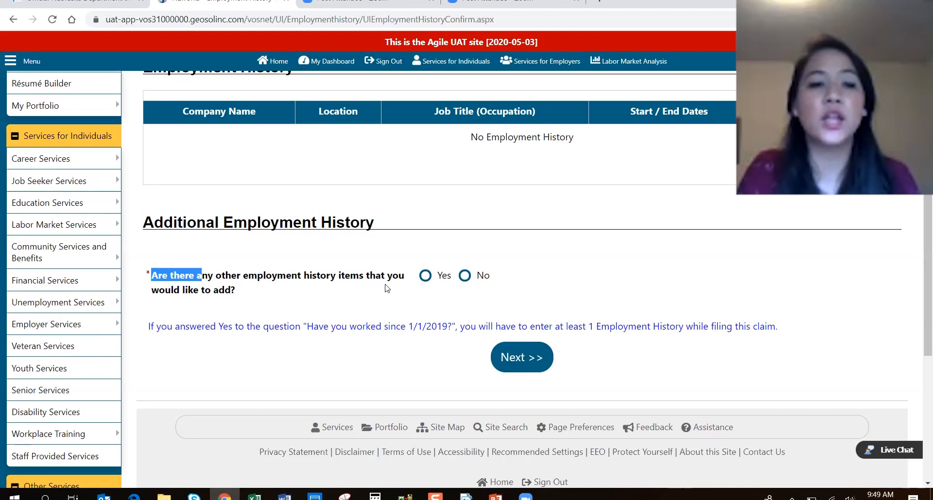
{"action": "left_click", "coordinate": [417, 281]}
{"action": "left_click", "coordinate": [419, 278]}
{"action": "scroll", "coordinate": [534, 228], "scroll_direction": "up", "scroll_amount": 1}
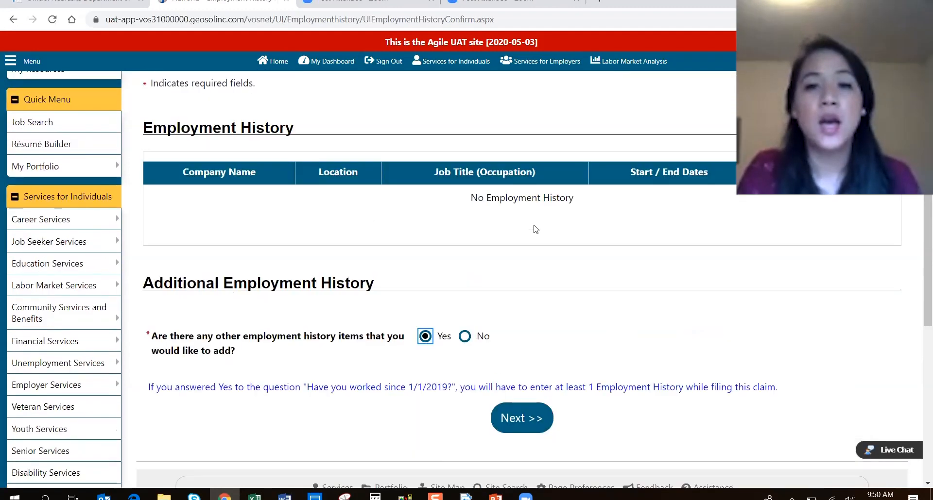
{"action": "scroll", "coordinate": [535, 228], "scroll_direction": "up", "scroll_amount": 1}
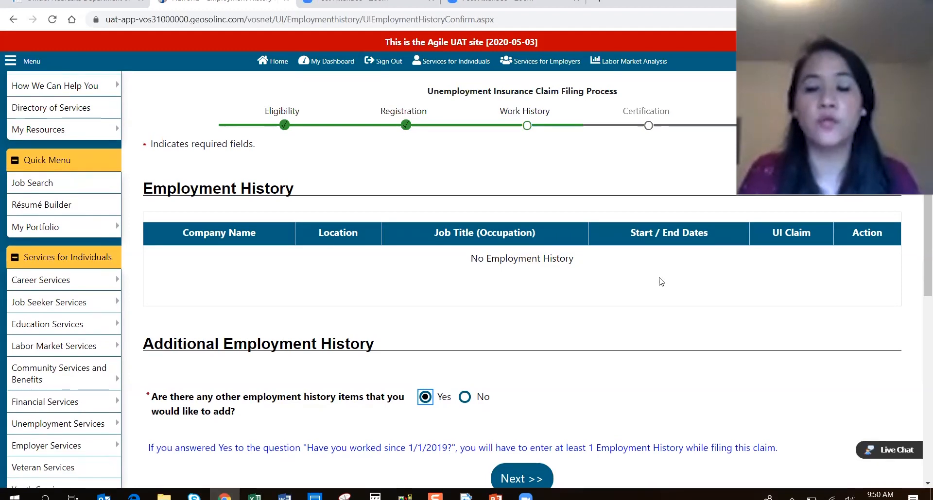
{"action": "scroll", "coordinate": [622, 278], "scroll_direction": "down", "scroll_amount": 1}
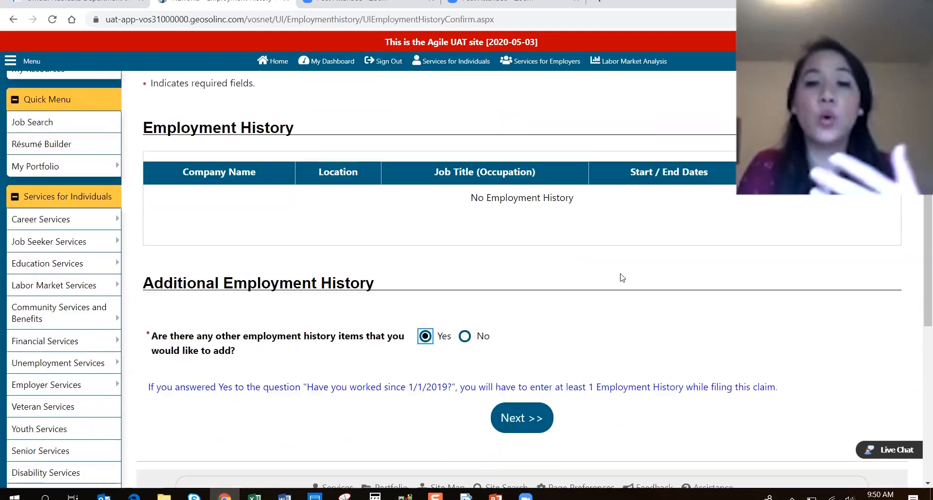
Start a new employer entry and pick U S Geological Survey via the 'Departmen' search.
{"action": "left_click", "coordinate": [512, 417]}
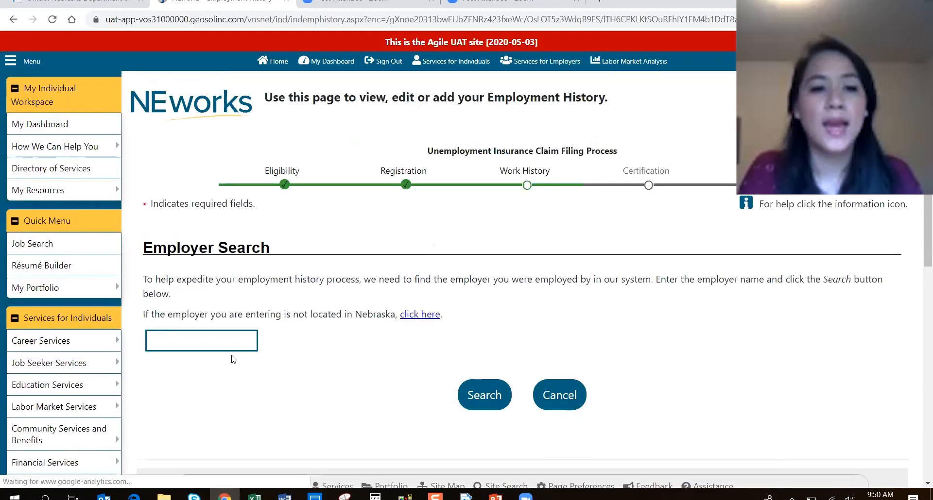
{"action": "left_click", "coordinate": [251, 342]}
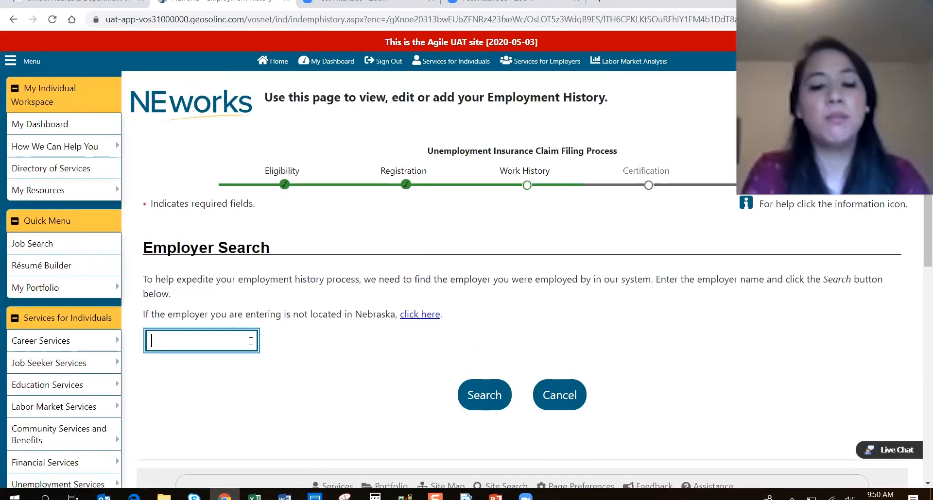
{"action": "type", "text": "Departmen"}
{"action": "scroll", "coordinate": [245, 389], "scroll_direction": "down", "scroll_amount": 1}
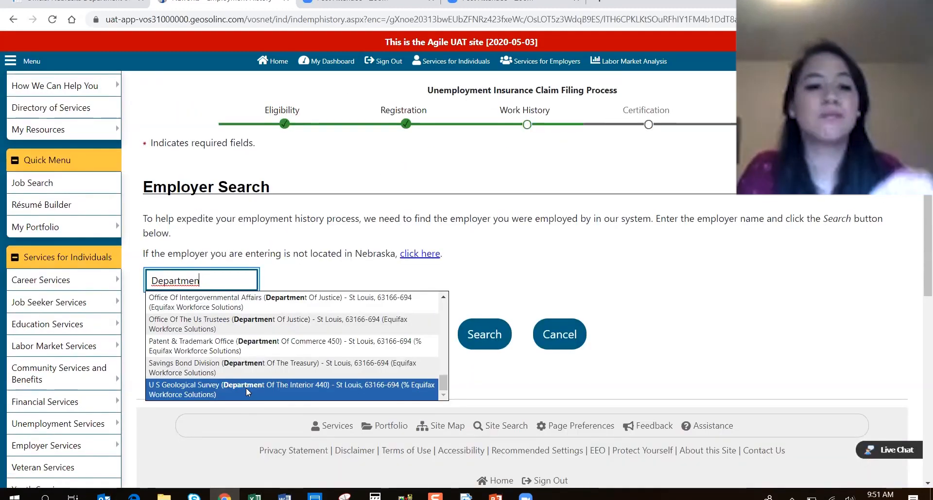
{"action": "left_click", "coordinate": [246, 386]}
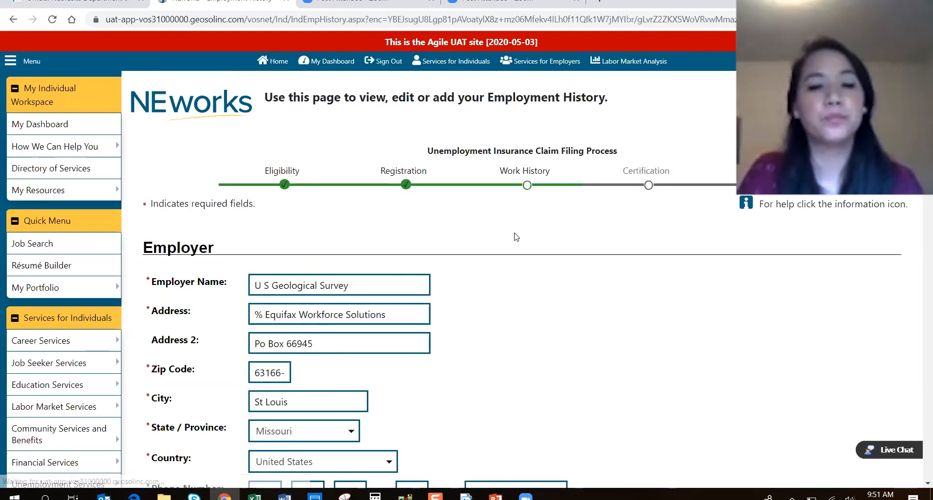
Answer Yes to earning at least $1,760 there and to it being the last employer.
{"action": "scroll", "coordinate": [343, 156], "scroll_direction": "down", "scroll_amount": 3}
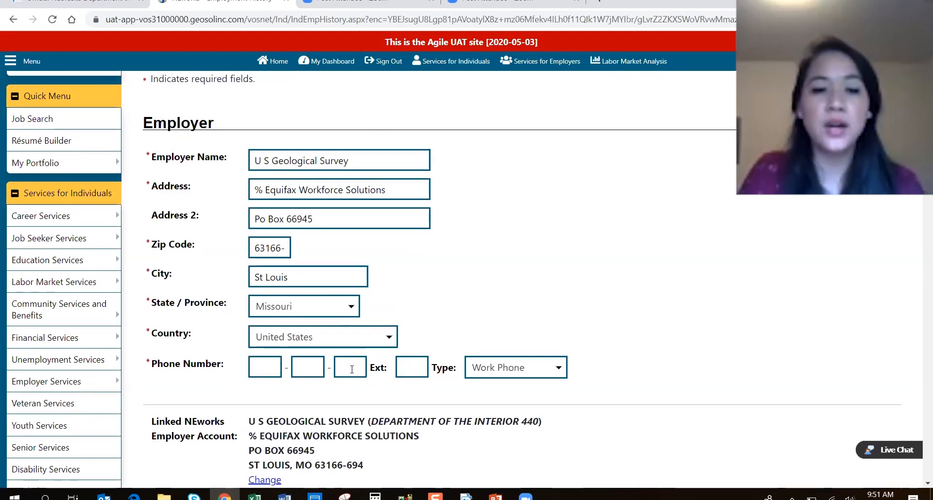
{"action": "scroll", "coordinate": [349, 371], "scroll_direction": "down", "scroll_amount": 4}
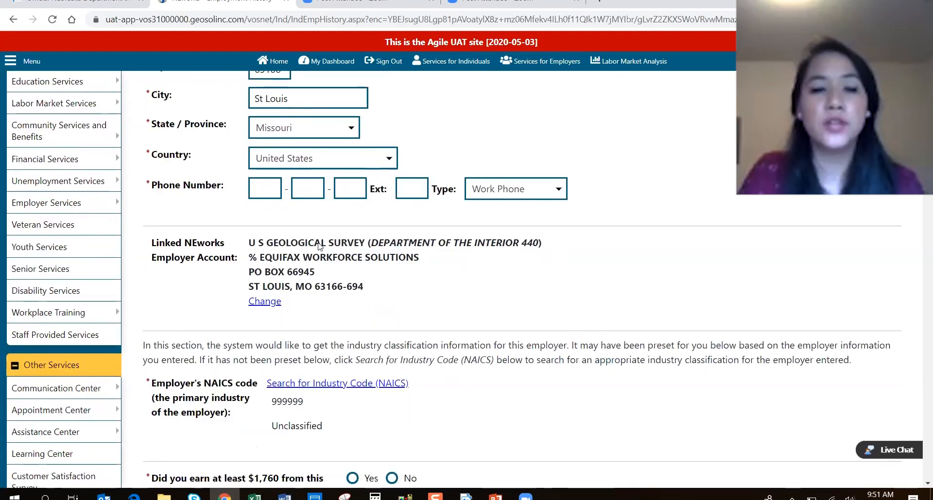
{"action": "scroll", "coordinate": [293, 333], "scroll_direction": "down", "scroll_amount": 4}
{"action": "scroll", "coordinate": [294, 333], "scroll_direction": "down", "scroll_amount": 1}
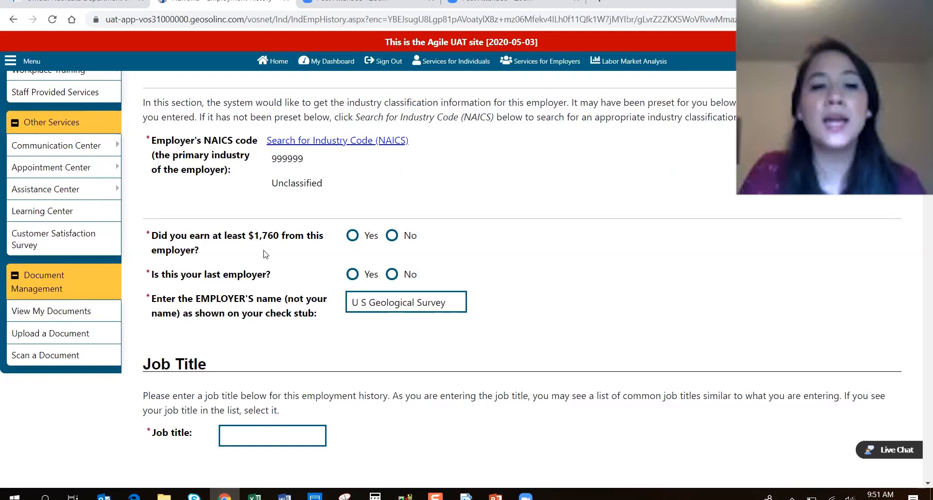
{"action": "left_click", "coordinate": [352, 236]}
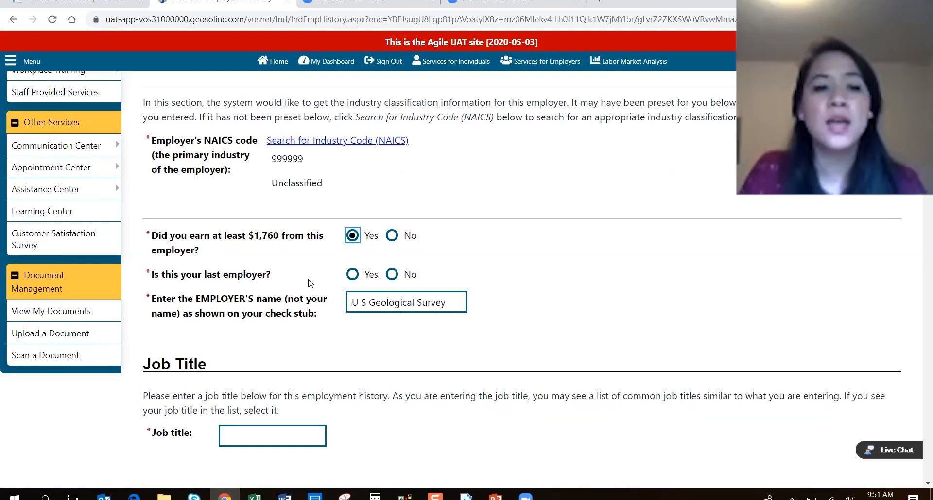
{"action": "left_click", "coordinate": [352, 274]}
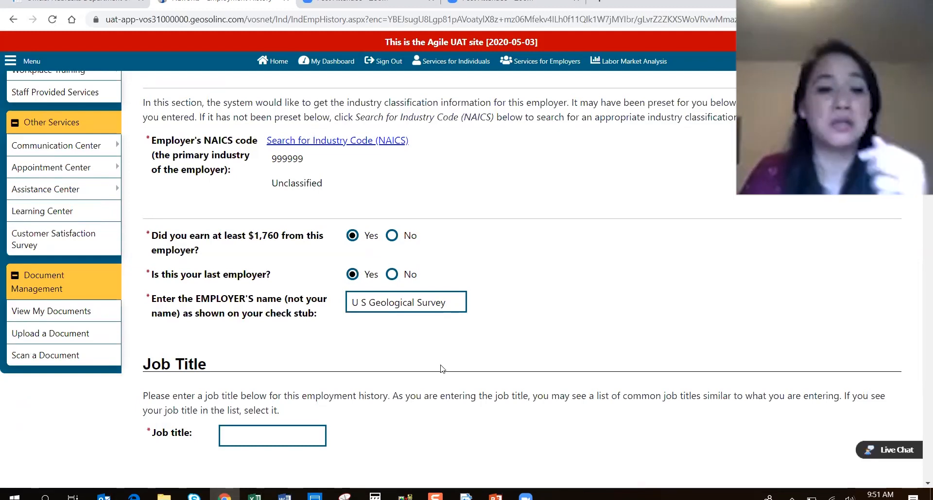
{"action": "scroll", "coordinate": [305, 315], "scroll_direction": "down", "scroll_amount": 2}
Set job title Customer Assistant and occupation Retail Salespersons.
{"action": "left_click", "coordinate": [310, 318]}
{"action": "type", "text": "customer"}
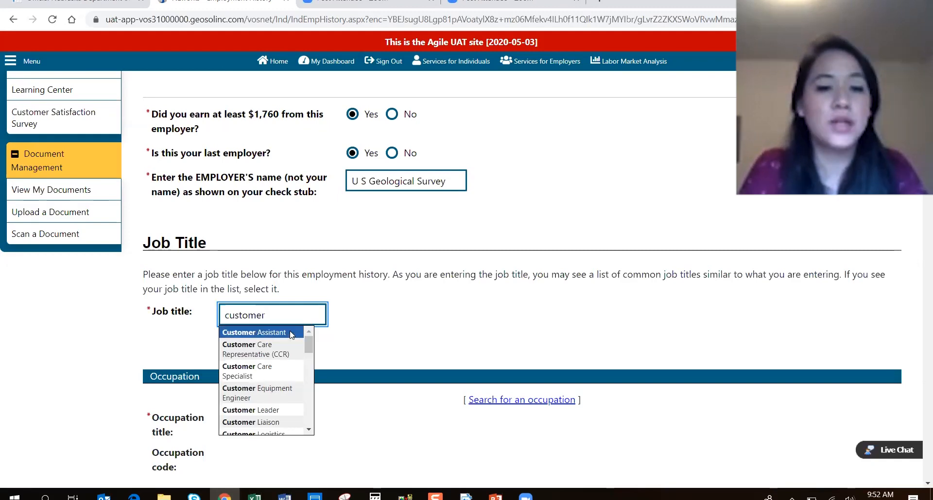
{"action": "left_click", "coordinate": [291, 333]}
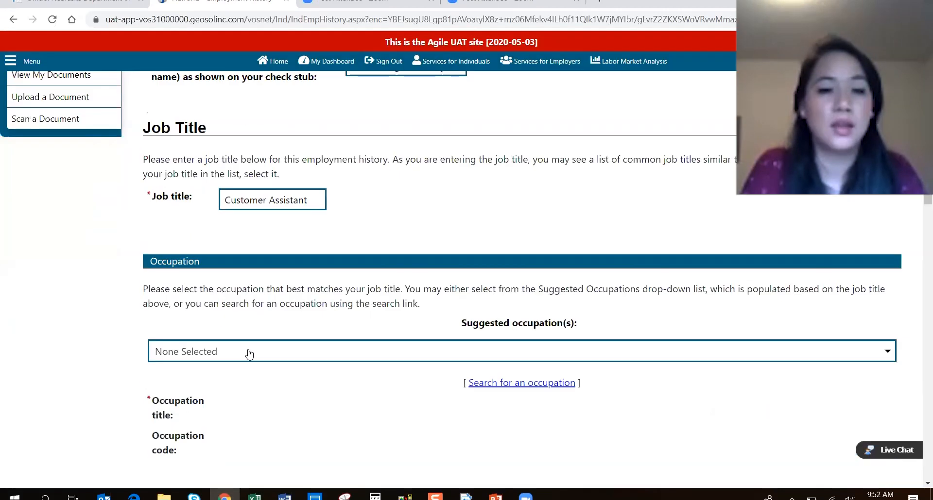
{"action": "left_click", "coordinate": [244, 345]}
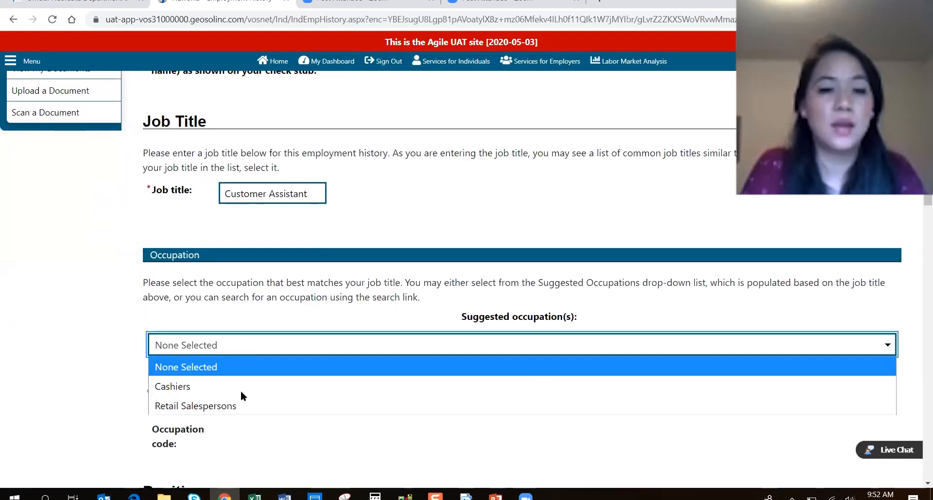
{"action": "left_click", "coordinate": [418, 409]}
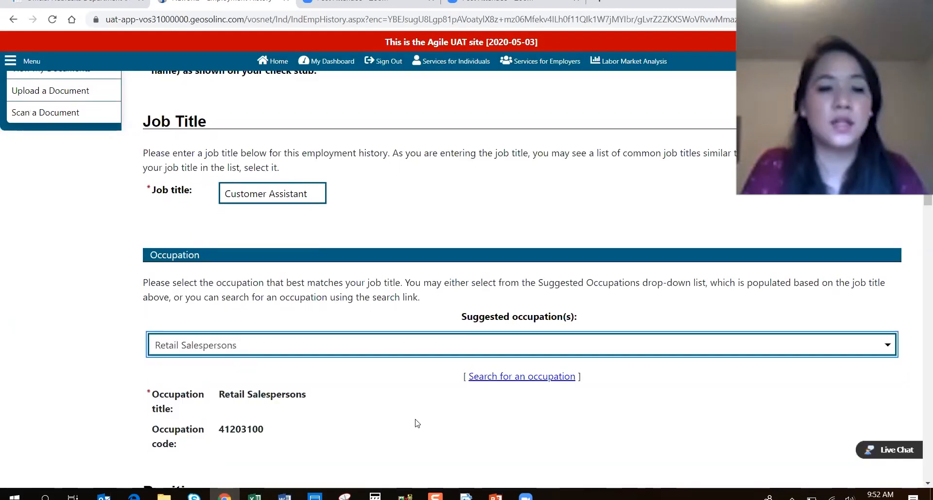
Set employment to Regular, Full Time, Regular Full Time Work, 40 hours weekly.
{"action": "scroll", "coordinate": [417, 422], "scroll_direction": "down", "scroll_amount": 5}
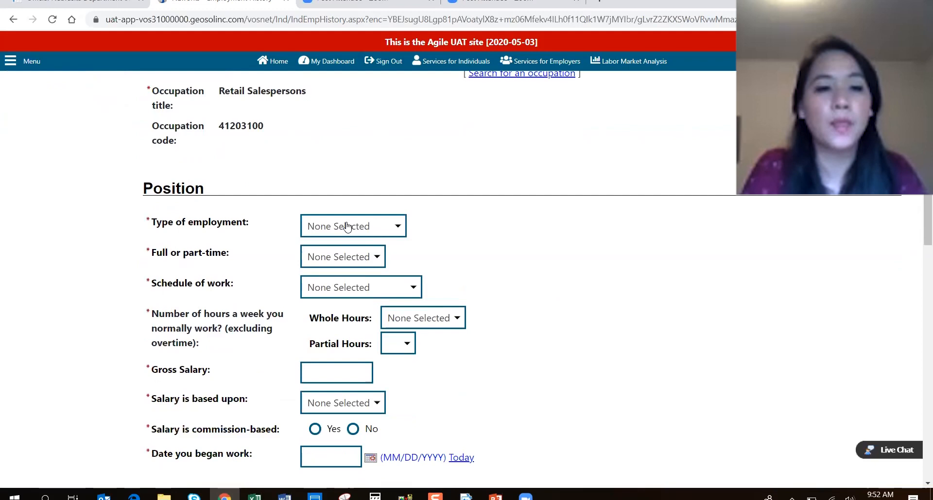
{"action": "left_click", "coordinate": [346, 225]}
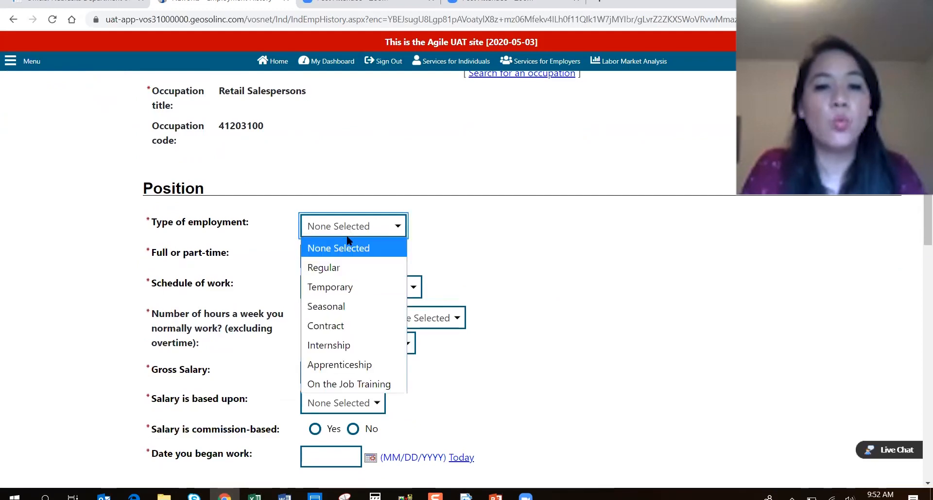
{"action": "left_click", "coordinate": [360, 268]}
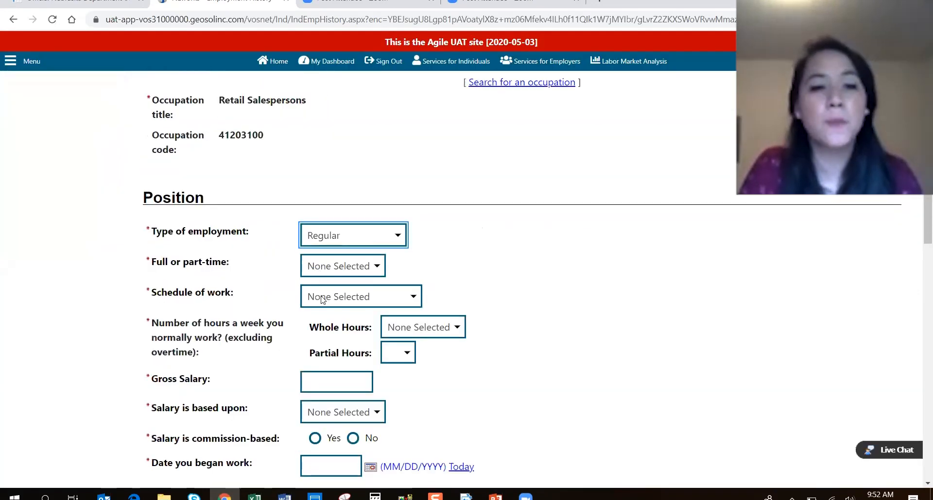
{"action": "left_click", "coordinate": [340, 266]}
{"action": "left_click", "coordinate": [330, 306]}
{"action": "left_click", "coordinate": [347, 298]}
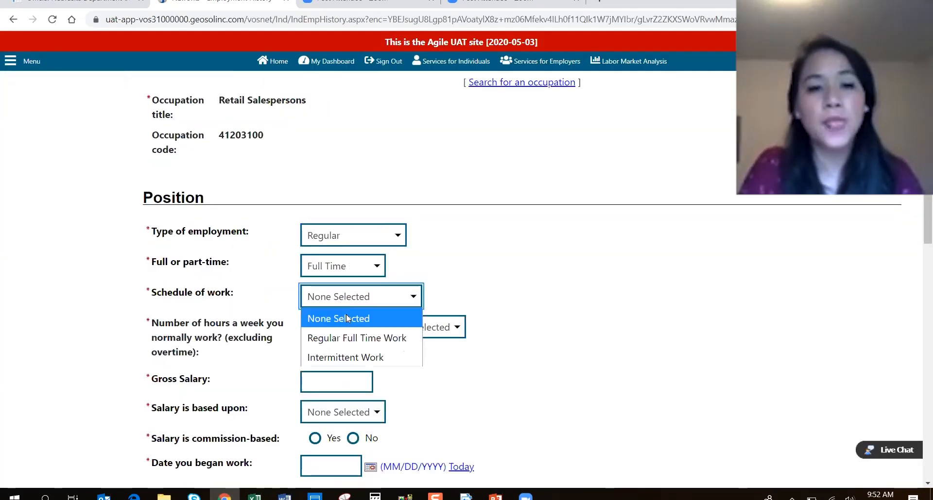
{"action": "left_click", "coordinate": [354, 338]}
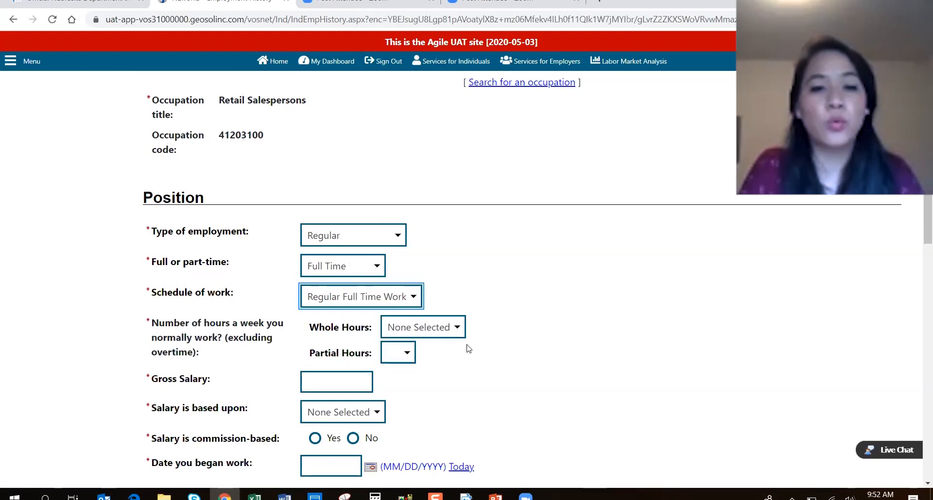
{"action": "scroll", "coordinate": [419, 270], "scroll_direction": "down", "scroll_amount": 1}
{"action": "left_click", "coordinate": [418, 267]}
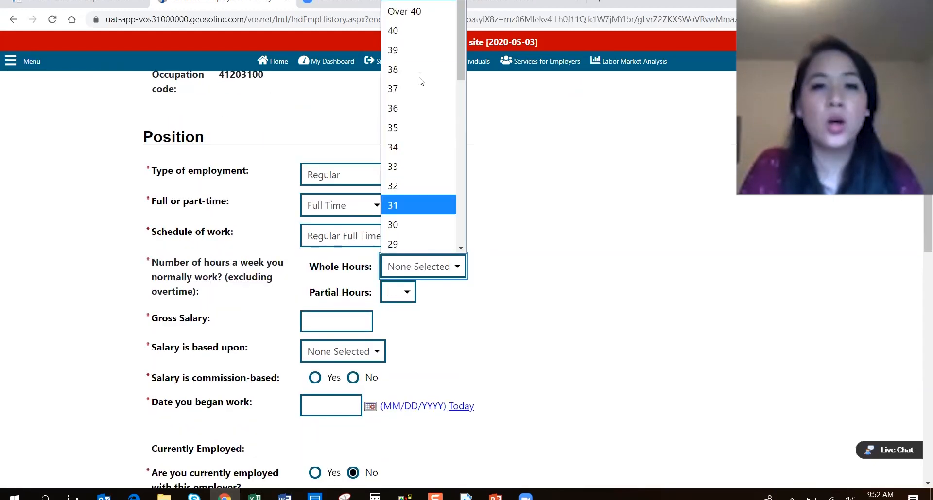
{"action": "left_click", "coordinate": [400, 38]}
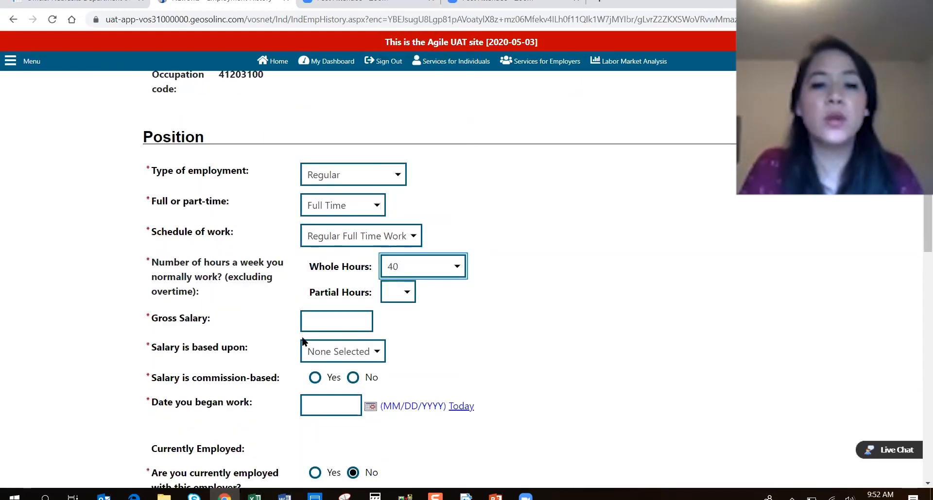
Enter $12.00 per hour, not commission-based, with a 01/01/2018 start date.
{"action": "left_click", "coordinate": [337, 326]}
{"action": "type", "text": "12.00"}
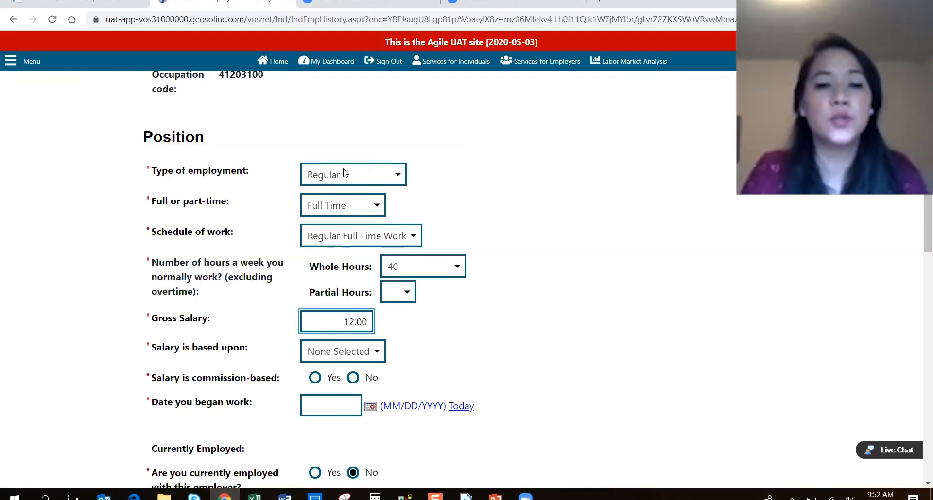
{"action": "left_click", "coordinate": [343, 351]}
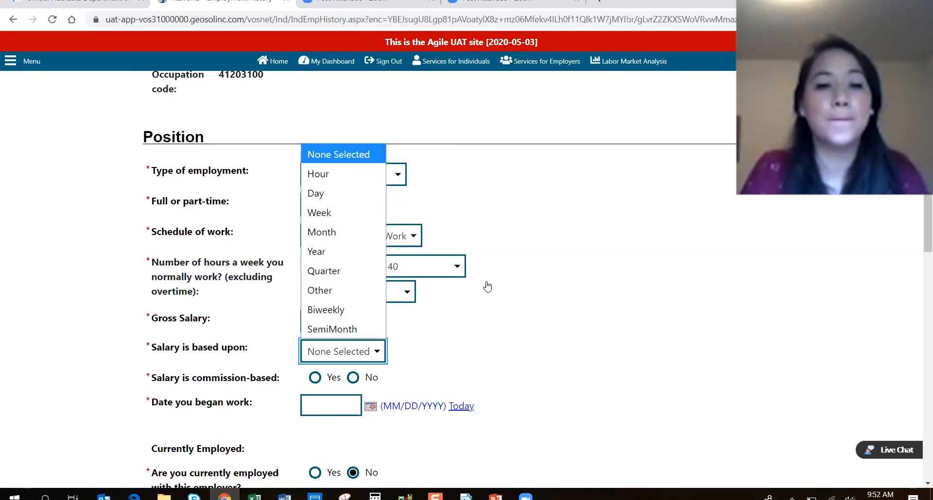
{"action": "left_click", "coordinate": [343, 173]}
{"action": "left_click", "coordinate": [535, 302]}
{"action": "scroll", "coordinate": [357, 260], "scroll_direction": "down", "scroll_amount": 2}
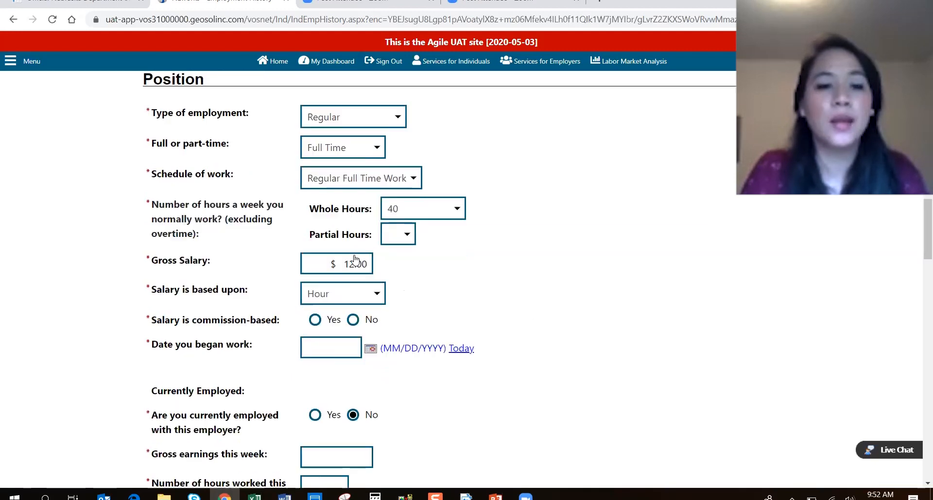
{"action": "left_click", "coordinate": [354, 257]}
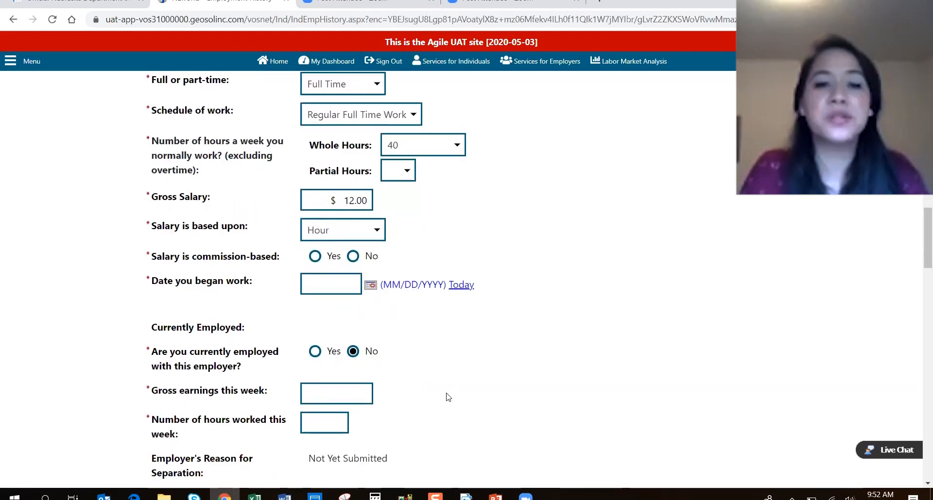
{"action": "left_click", "coordinate": [315, 297]}
{"action": "type", "text": "01/"}
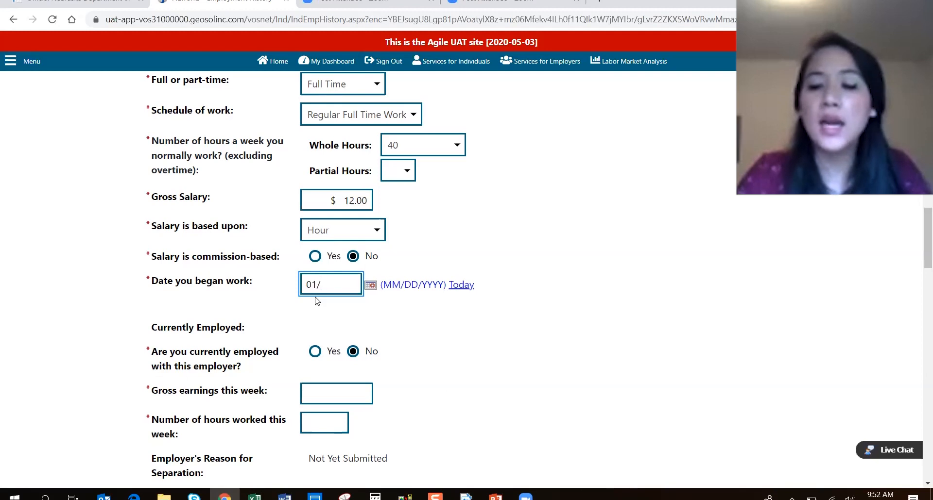
{"action": "type", "text": "01/2018"}
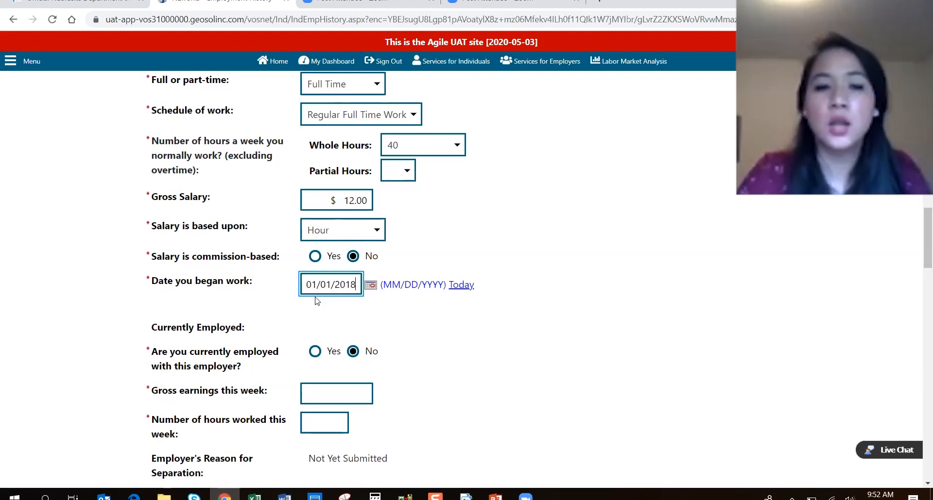
{"action": "left_click", "coordinate": [458, 373]}
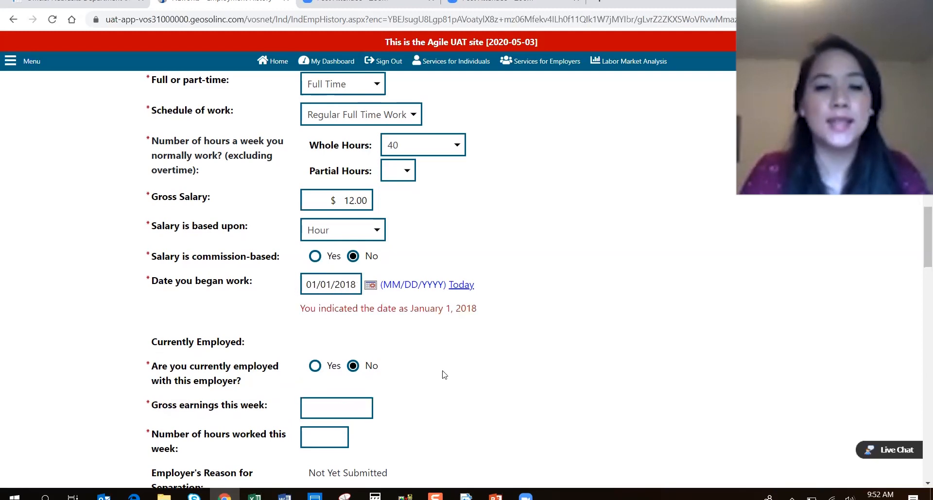
{"action": "scroll", "coordinate": [442, 372], "scroll_direction": "down", "scroll_amount": 1}
{"action": "scroll", "coordinate": [443, 362], "scroll_direction": "down", "scroll_amount": 1}
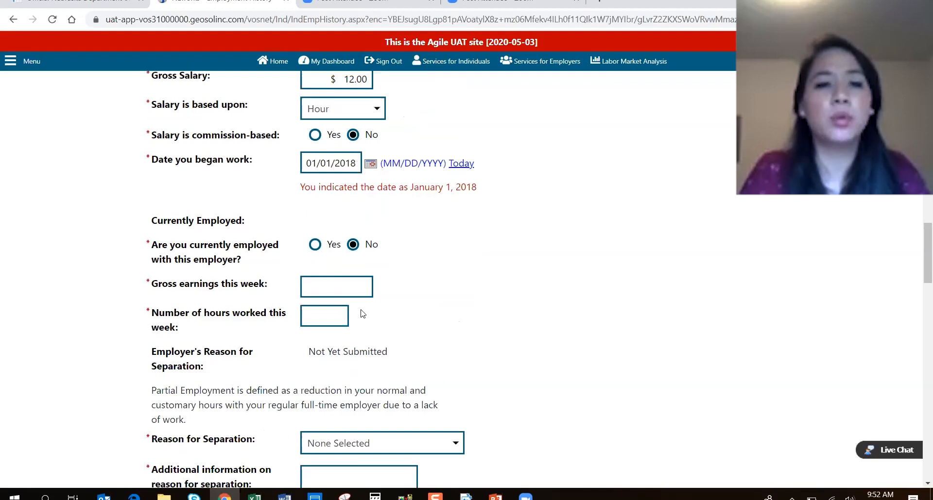
Answer the employment-status question and enter $0.00 earnings and 0 hours this week.
{"action": "scroll", "coordinate": [362, 314], "scroll_direction": "down", "scroll_amount": 1}
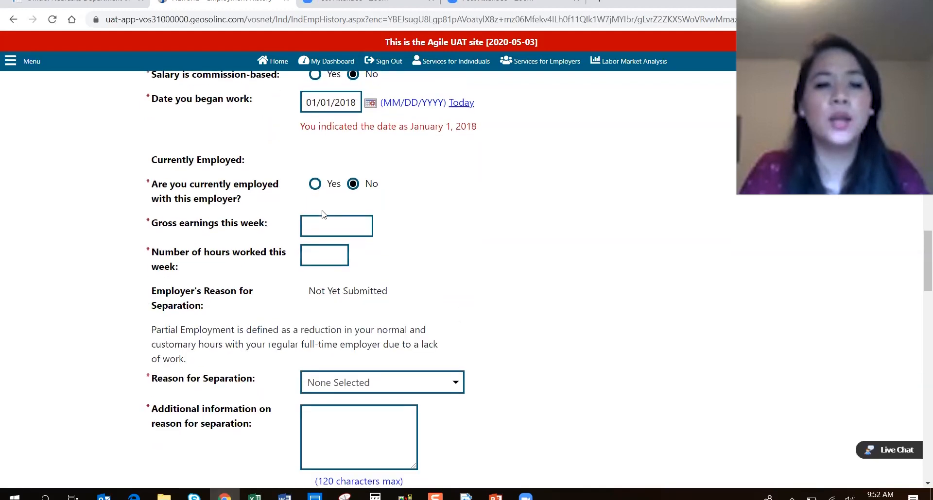
{"action": "left_click", "coordinate": [315, 184]}
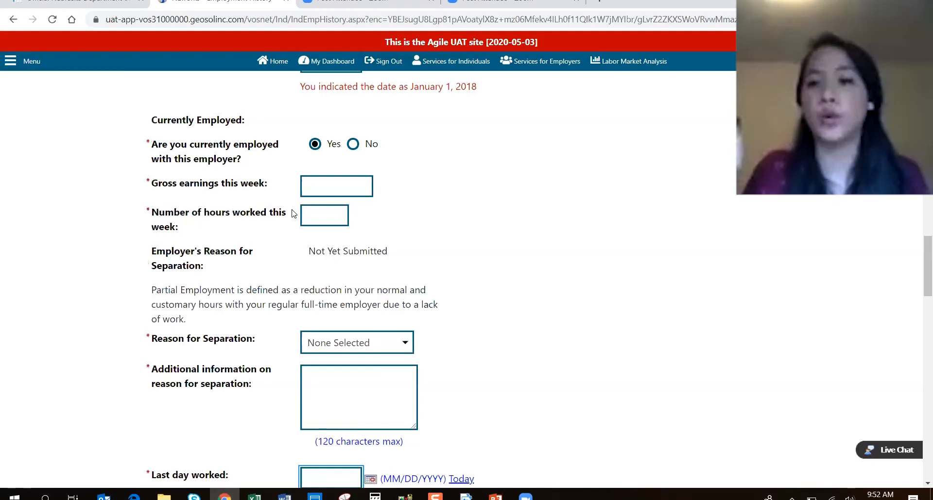
{"action": "left_click_drag", "start_coordinate": [155, 184], "coordinate": [245, 186]}
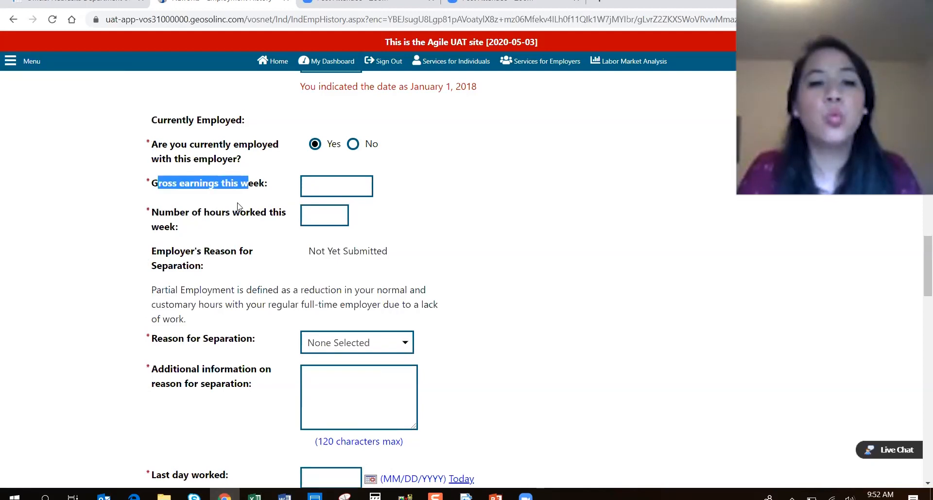
{"action": "left_click", "coordinate": [238, 206]}
{"action": "left_click_drag", "start_coordinate": [166, 185], "coordinate": [241, 189]}
{"action": "left_click", "coordinate": [293, 204]}
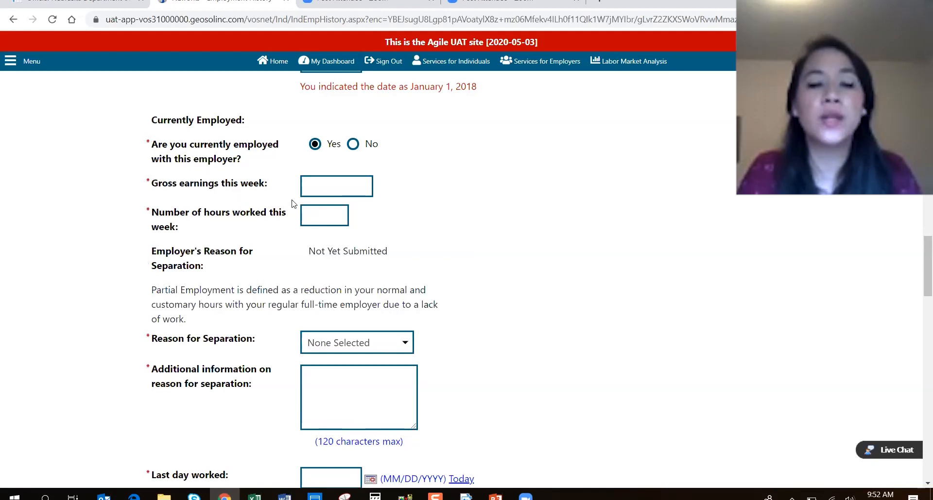
{"action": "left_click", "coordinate": [325, 191]}
{"action": "type", "text": "0"}
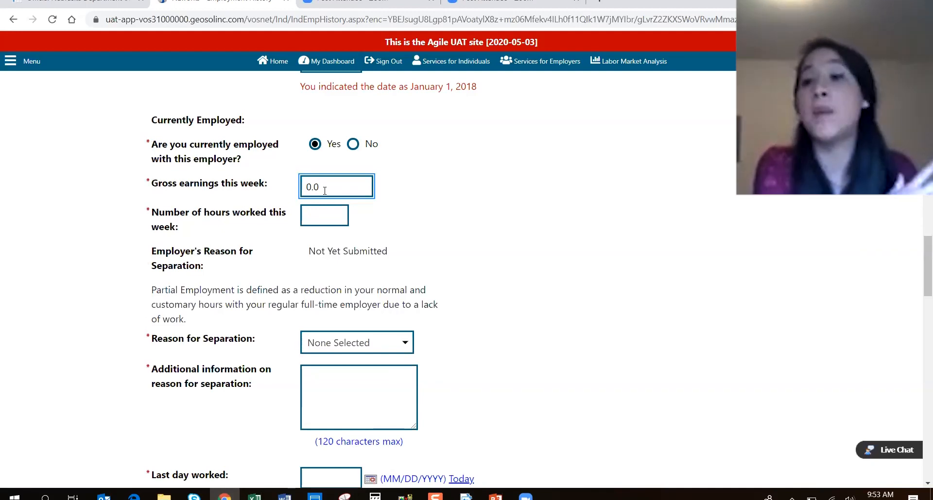
{"action": "left_click", "coordinate": [326, 224]}
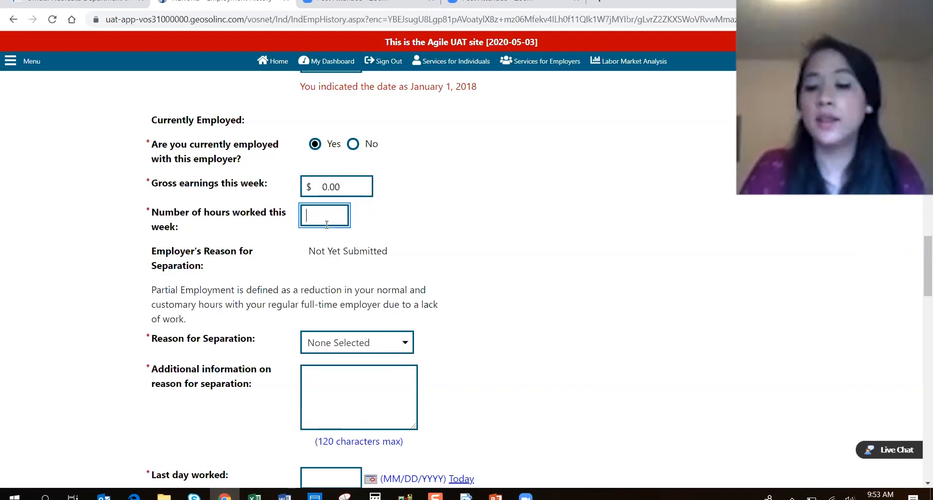
{"action": "left_click", "coordinate": [586, 251]}
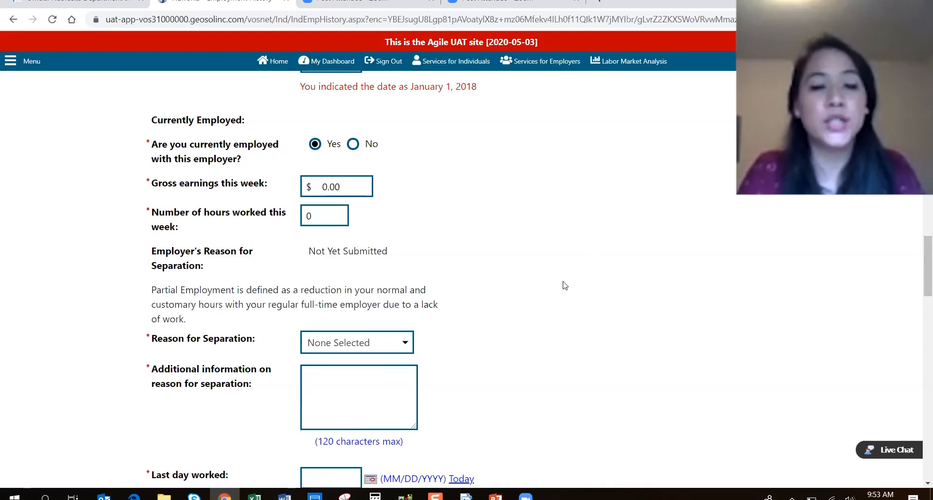
Set separation reason Lack of Work / Layoff and last day worked 03/15/2020.
{"action": "scroll", "coordinate": [563, 276], "scroll_direction": "down", "scroll_amount": 3}
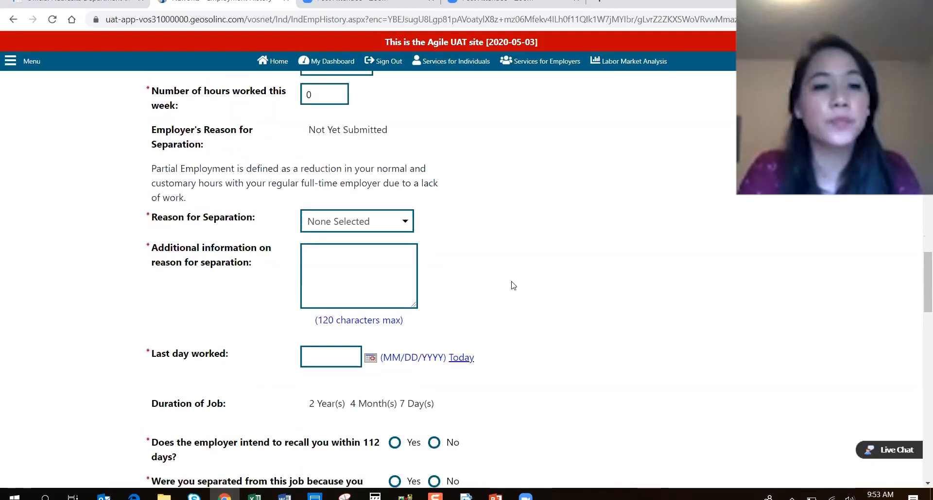
{"action": "left_click", "coordinate": [368, 222]}
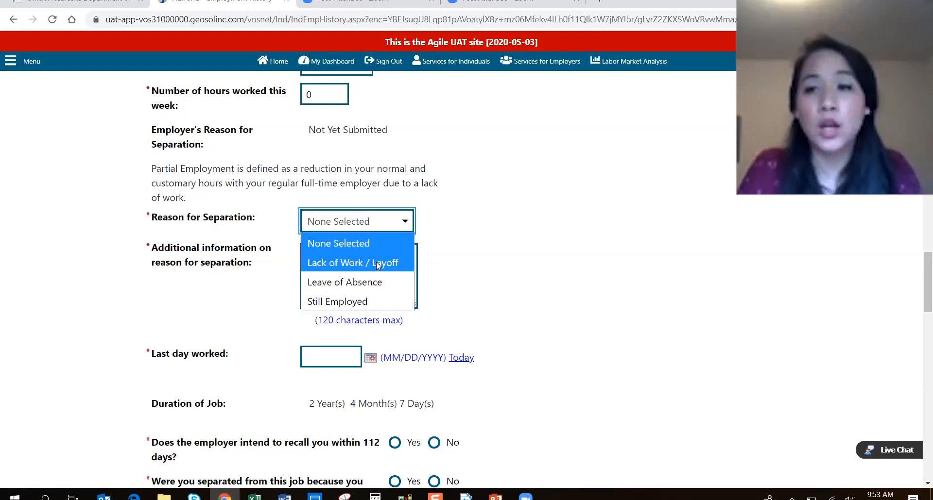
{"action": "key", "text": "Return"}
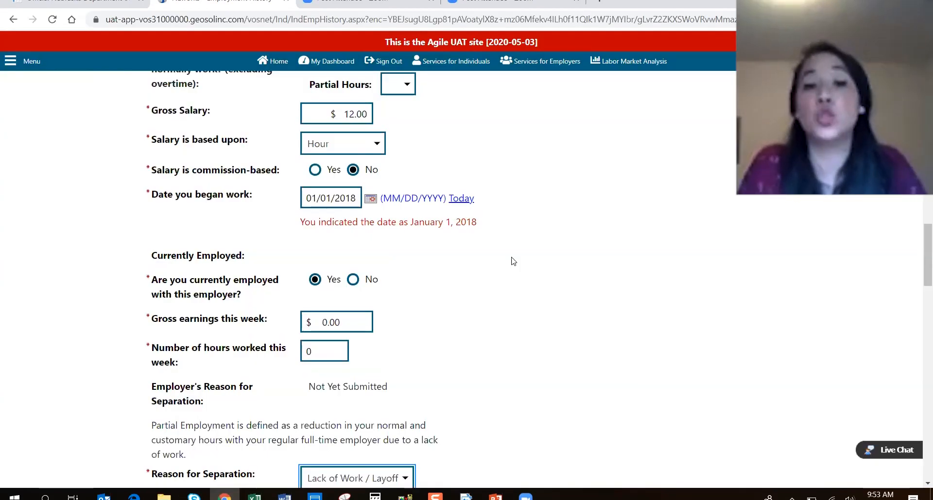
{"action": "left_click", "coordinate": [546, 307]}
{"action": "scroll", "coordinate": [546, 307], "scroll_direction": "down", "scroll_amount": 3}
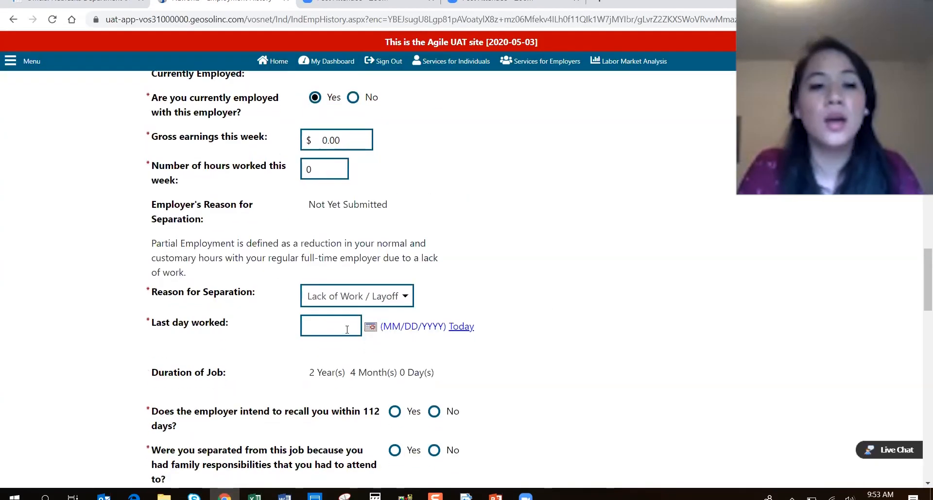
{"action": "scroll", "coordinate": [529, 359], "scroll_direction": "up", "scroll_amount": 1}
{"action": "scroll", "coordinate": [531, 363], "scroll_direction": "down", "scroll_amount": 1}
{"action": "left_click", "coordinate": [328, 330]}
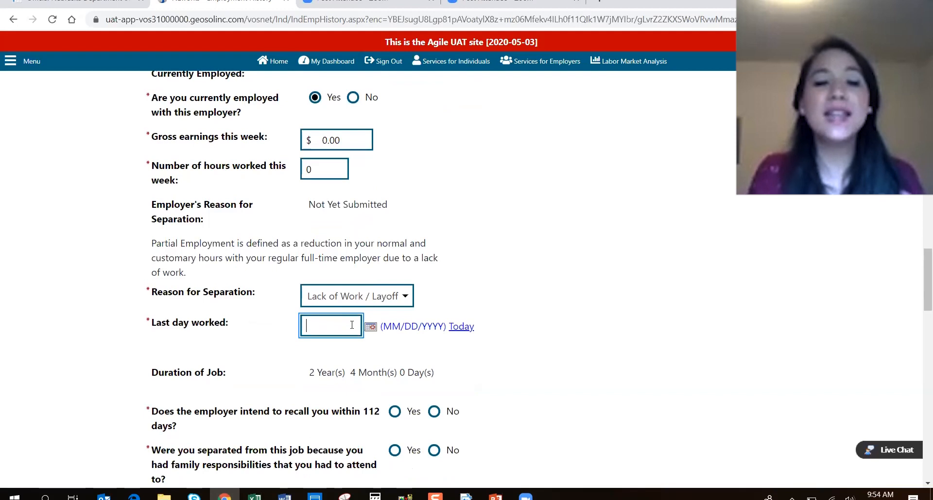
{"action": "type", "text": "03"}
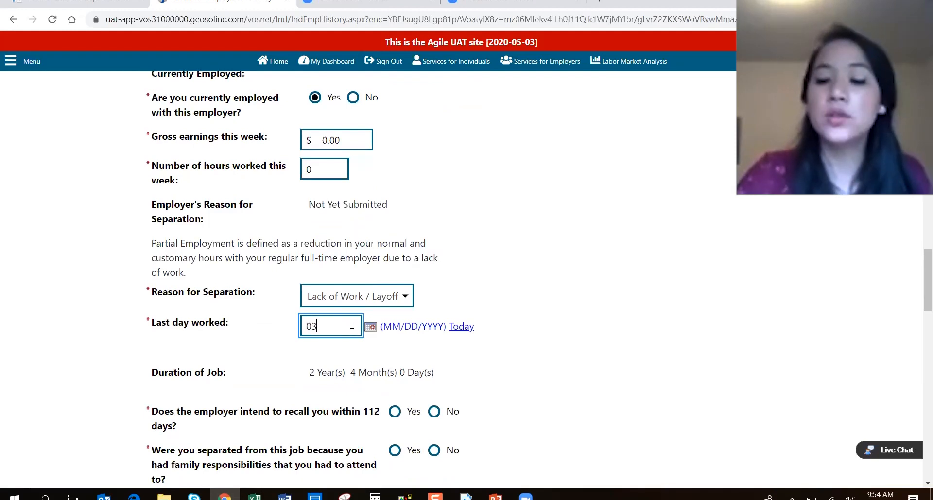
{"action": "type", "text": "/15/20"}
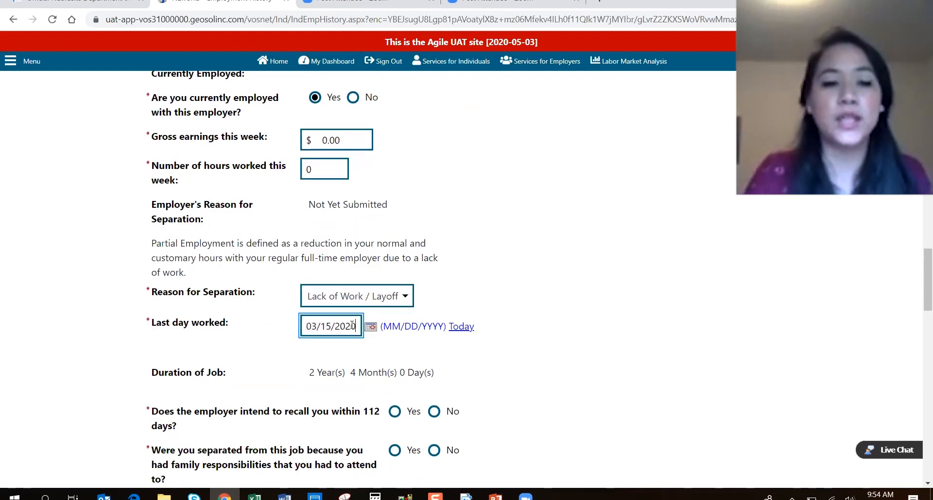
{"action": "type", "text": "20"}
{"action": "left_click", "coordinate": [608, 430]}
{"action": "scroll", "coordinate": [560, 408], "scroll_direction": "down", "scroll_amount": 3}
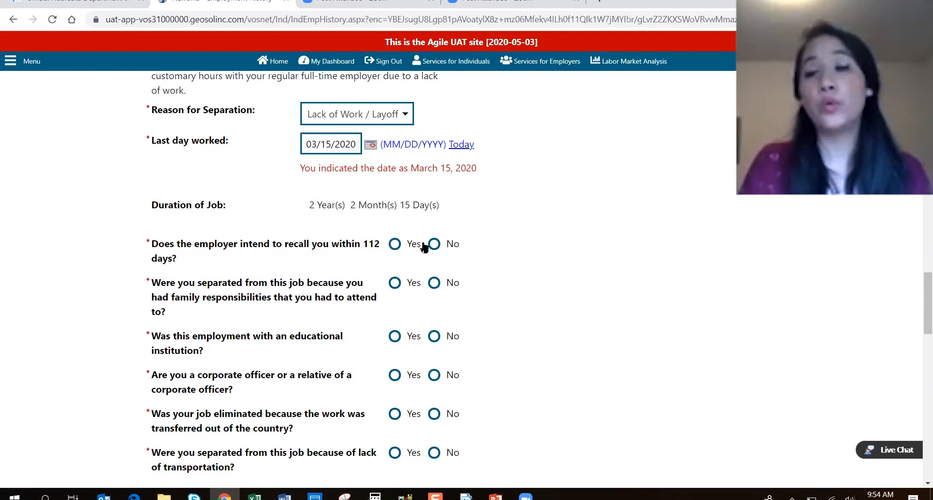
Answer Yes to an employer recall with anticipated date 06/01/2020.
{"action": "left_click", "coordinate": [395, 245]}
{"action": "left_click", "coordinate": [392, 290]}
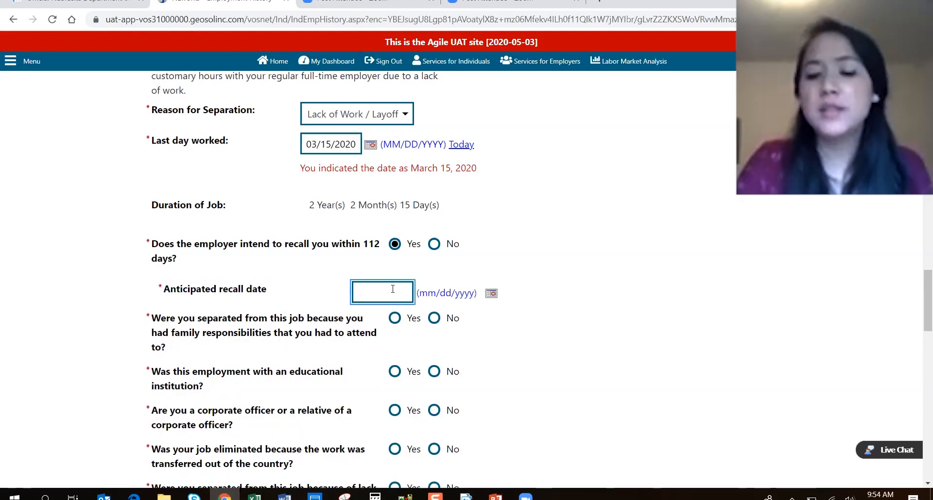
{"action": "type", "text": "06/01/2020"}
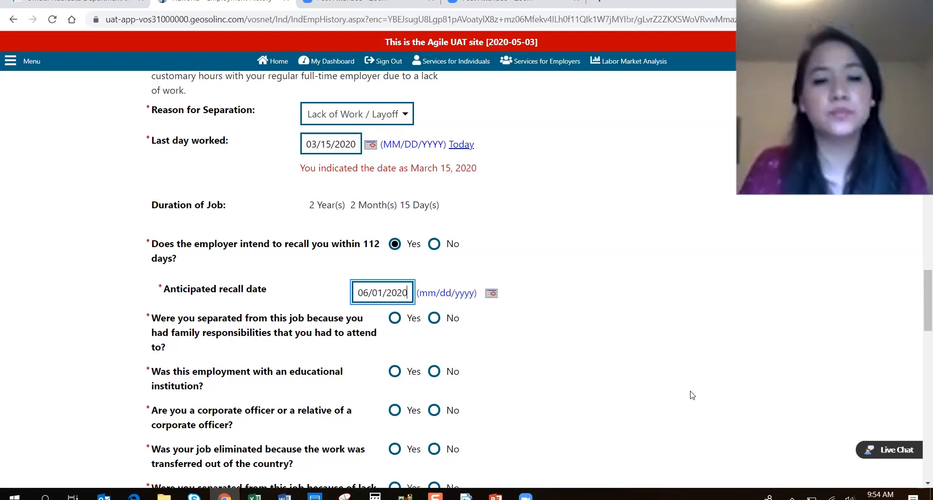
{"action": "left_click", "coordinate": [626, 377]}
{"action": "scroll", "coordinate": [192, 215], "scroll_direction": "down", "scroll_amount": 3}
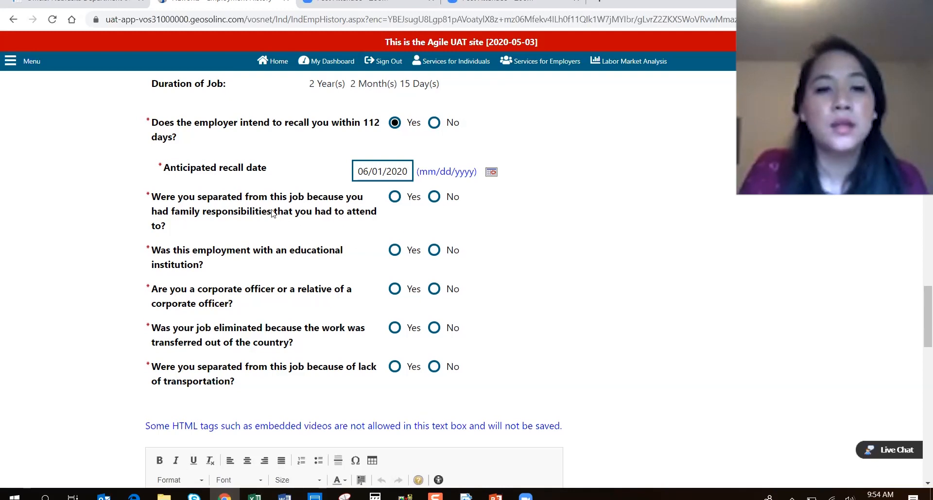
Answer No to family, education-employer, corporate-officer, offshoring and transportation questions.
{"action": "left_click", "coordinate": [434, 196]}
{"action": "left_click", "coordinate": [434, 251]}
{"action": "left_click", "coordinate": [434, 289]}
{"action": "left_click", "coordinate": [433, 329]}
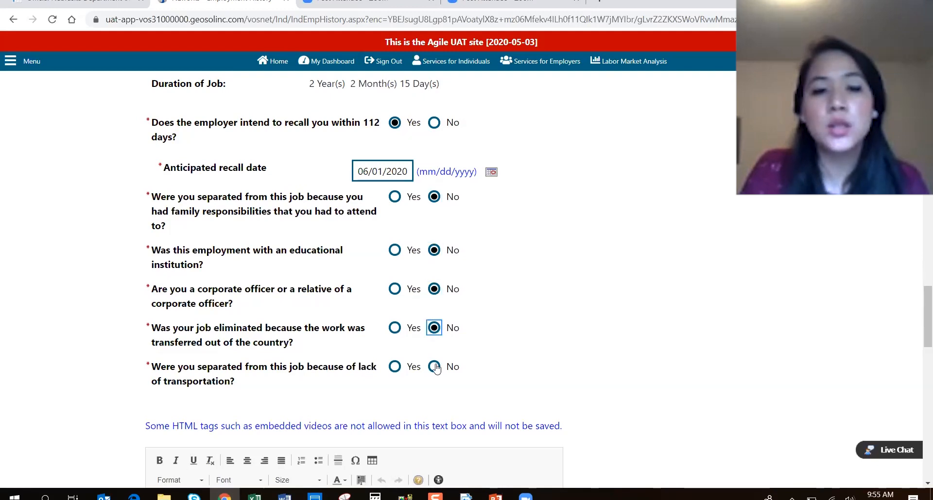
{"action": "left_click", "coordinate": [434, 368]}
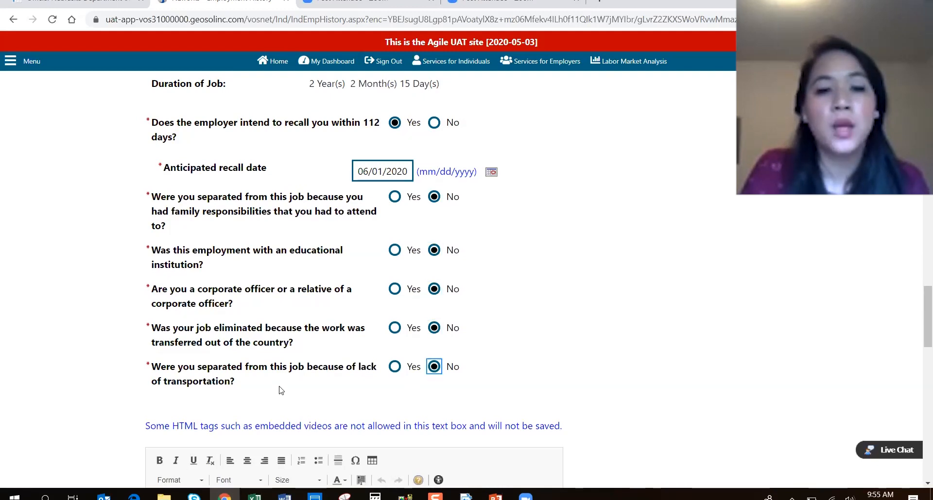
{"action": "left_click_drag", "start_coordinate": [163, 382], "coordinate": [285, 395]}
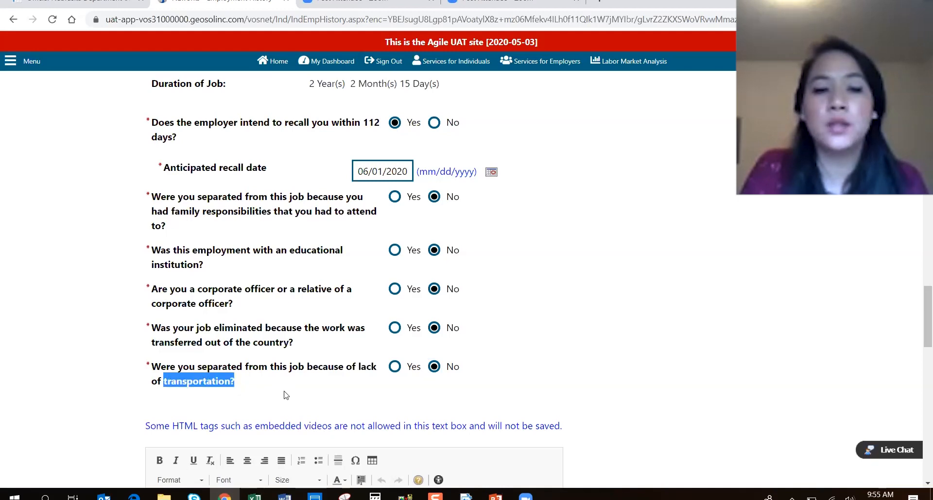
{"action": "left_click", "coordinate": [286, 395]}
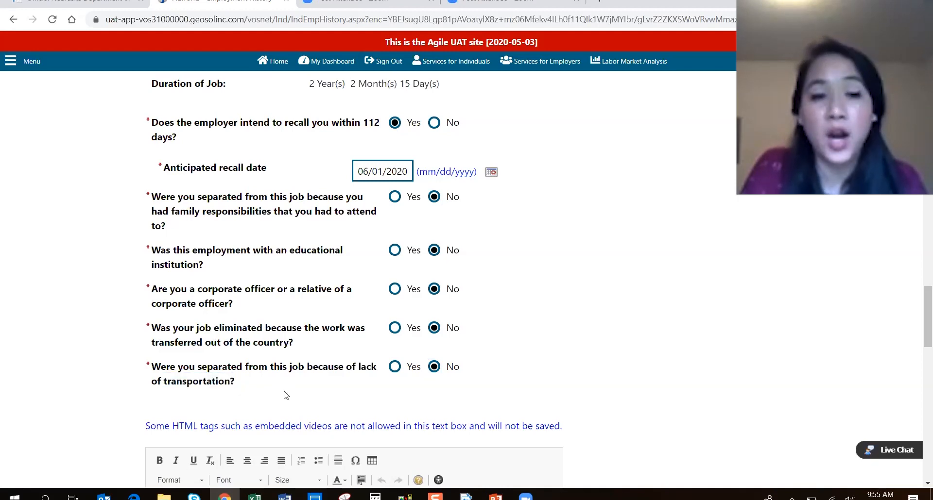
{"action": "left_click_drag", "start_coordinate": [223, 344], "coordinate": [280, 353]}
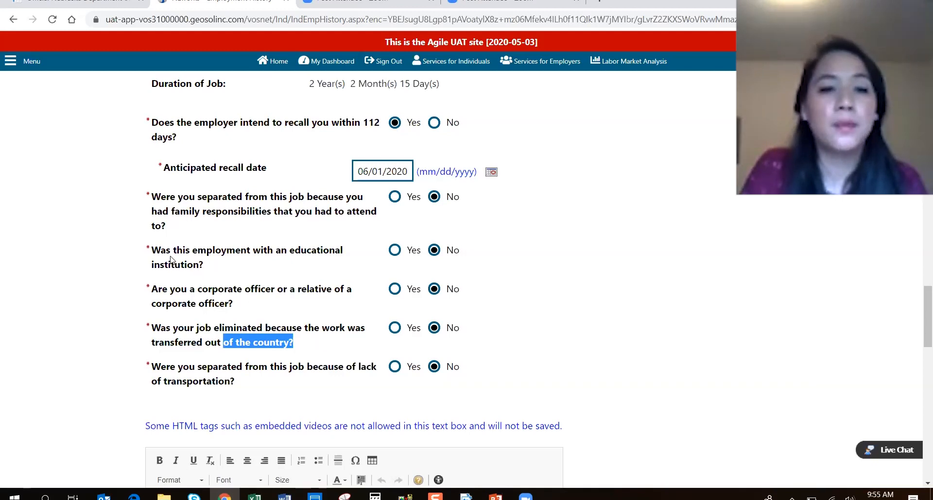
{"action": "left_click_drag", "start_coordinate": [171, 262], "coordinate": [185, 263]}
{"action": "left_click", "coordinate": [283, 282]}
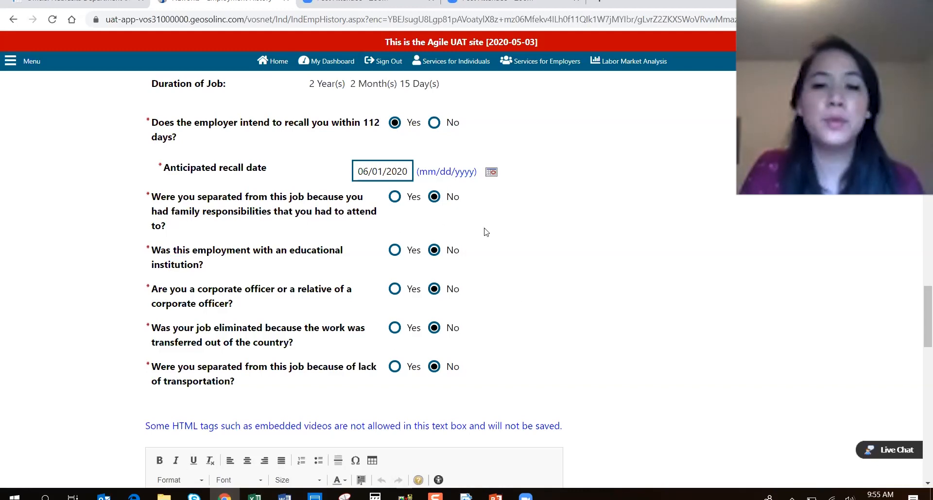
{"action": "scroll", "coordinate": [526, 354], "scroll_direction": "down", "scroll_amount": 5}
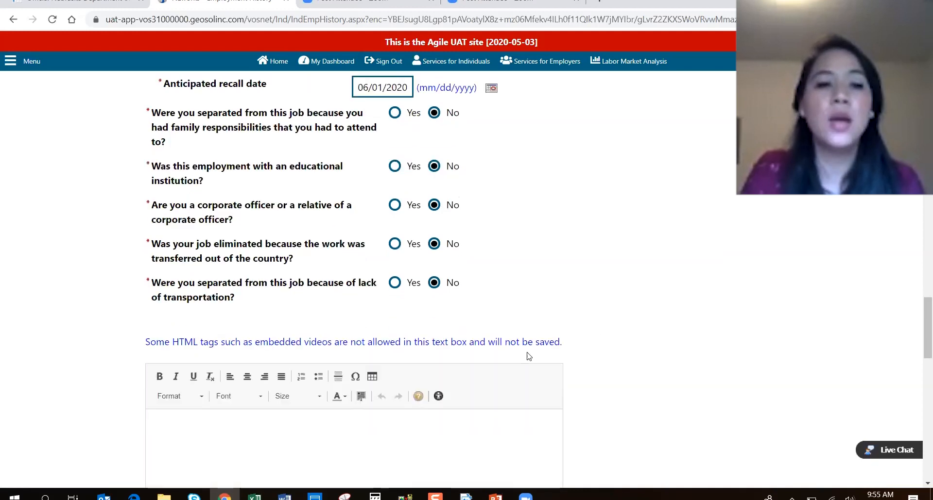
Type 'Customer Service Rep' into the job-duties description box.
{"action": "left_click", "coordinate": [385, 330]}
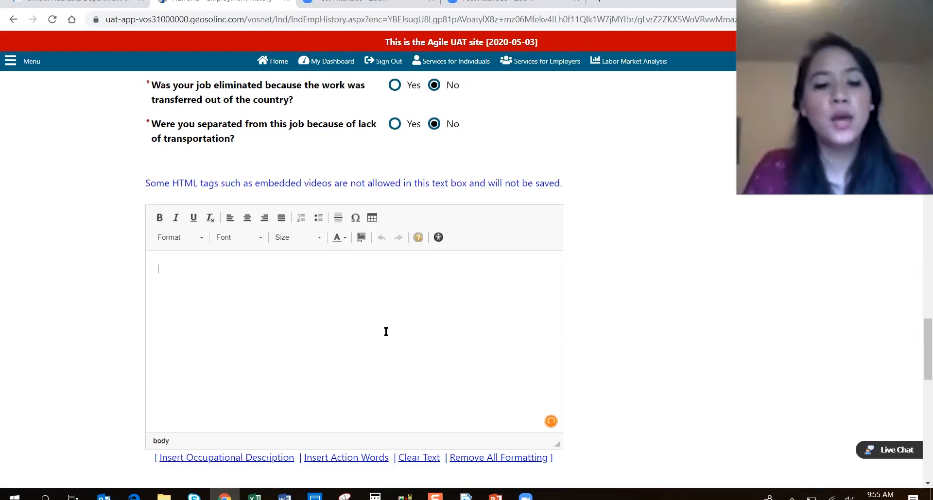
{"action": "type", "text": "Customer Service Rep"}
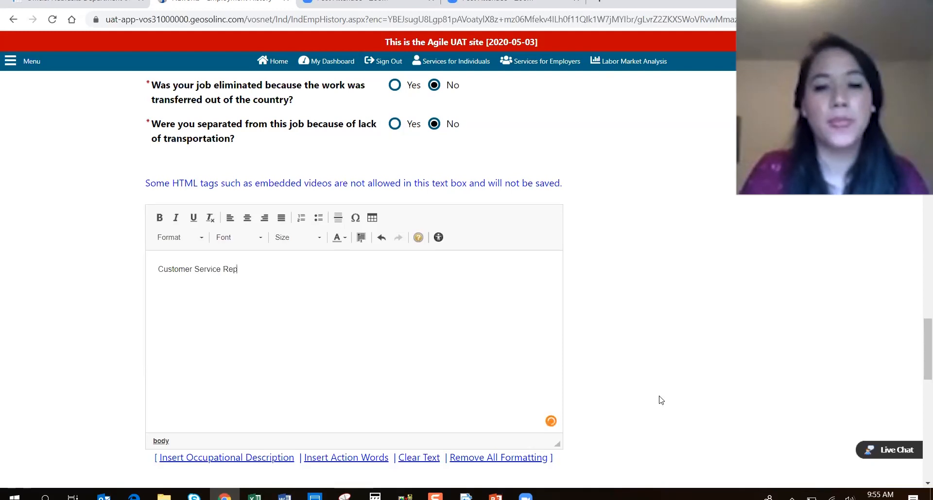
{"action": "scroll", "coordinate": [663, 403], "scroll_direction": "down", "scroll_amount": 6}
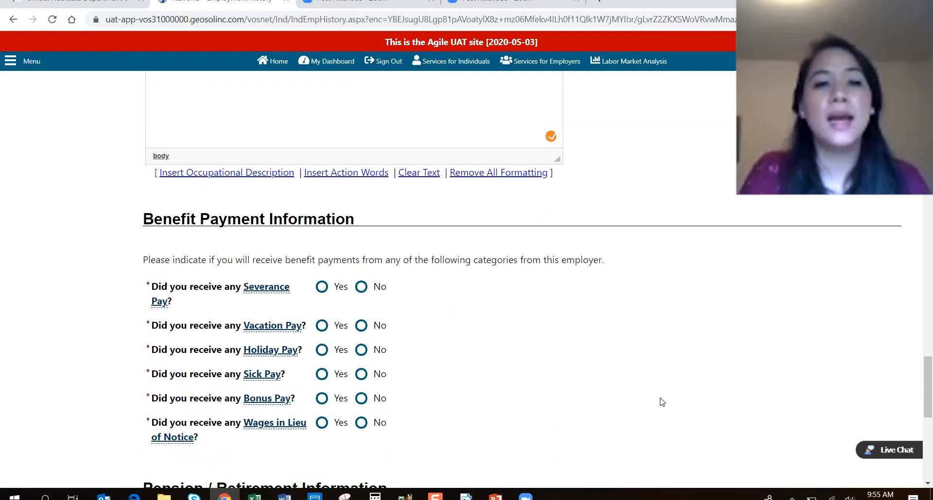
{"action": "scroll", "coordinate": [661, 402], "scroll_direction": "down", "scroll_amount": 3}
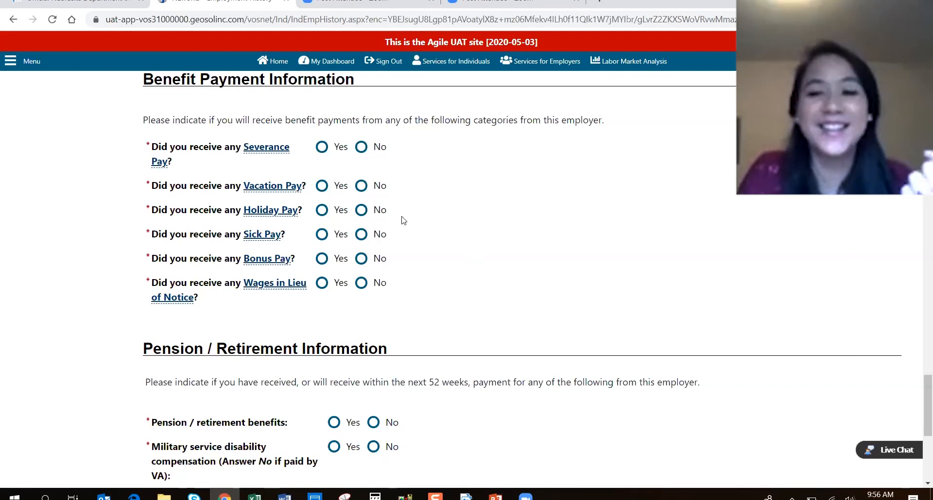
Answer No to Severance, Vacation, Holiday, Sick, Bonus Pay and Wages in Lieu of Notice.
{"action": "left_click", "coordinate": [361, 146]}
{"action": "left_click", "coordinate": [360, 185]}
{"action": "left_click", "coordinate": [361, 209]}
{"action": "left_click", "coordinate": [361, 234]}
{"action": "left_click", "coordinate": [361, 259]}
{"action": "left_click", "coordinate": [361, 282]}
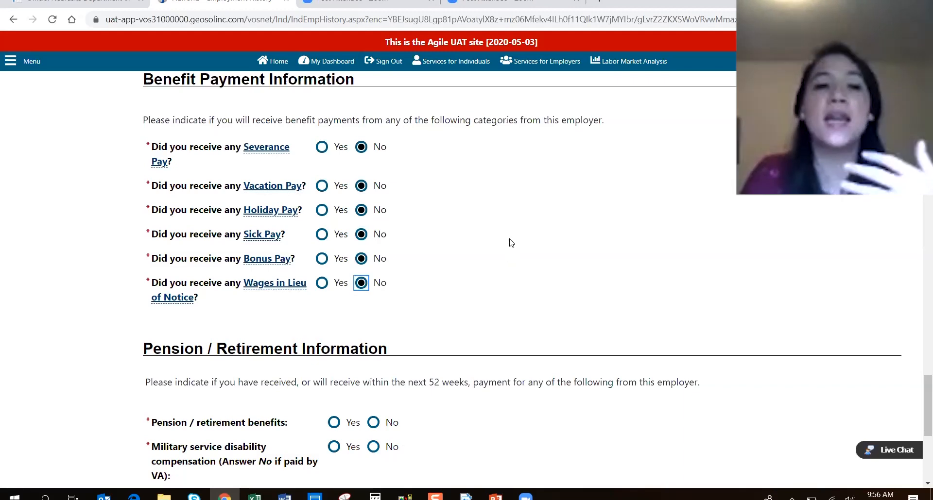
{"action": "scroll", "coordinate": [511, 240], "scroll_direction": "down", "scroll_amount": 2}
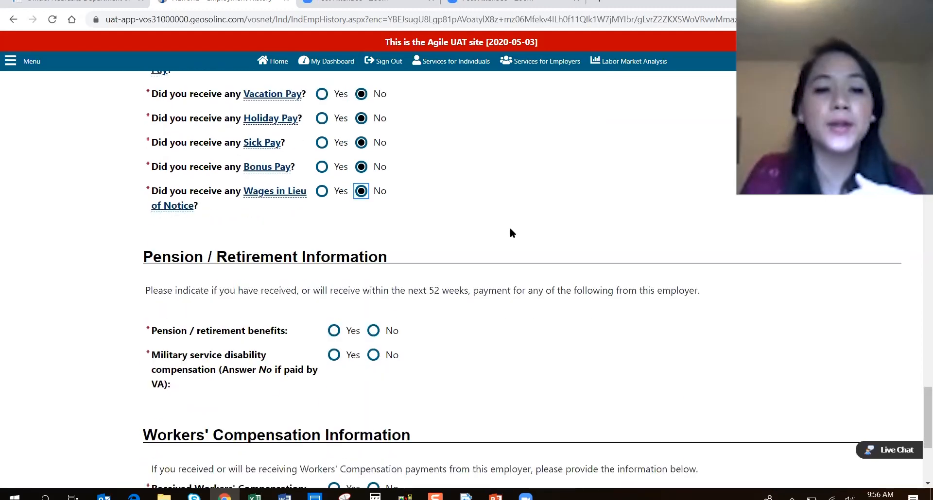
{"action": "scroll", "coordinate": [510, 231], "scroll_direction": "down", "scroll_amount": 2}
{"action": "scroll", "coordinate": [500, 235], "scroll_direction": "down", "scroll_amount": 2}
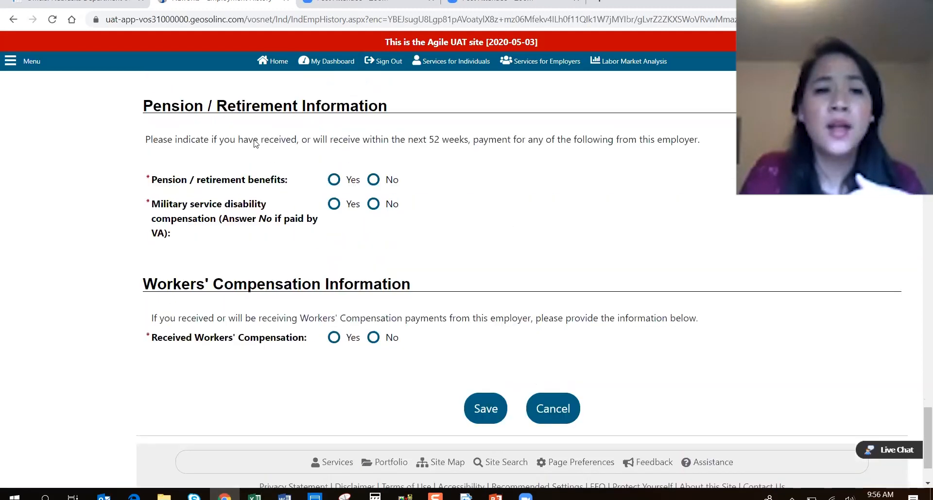
{"action": "scroll", "coordinate": [255, 144], "scroll_direction": "up", "scroll_amount": 1}
Answer No to pension/retirement, military service disability and Workers' Compensation questions.
{"action": "left_click", "coordinate": [373, 241]}
{"action": "left_click", "coordinate": [373, 265]}
{"action": "scroll", "coordinate": [421, 355], "scroll_direction": "down", "scroll_amount": 1}
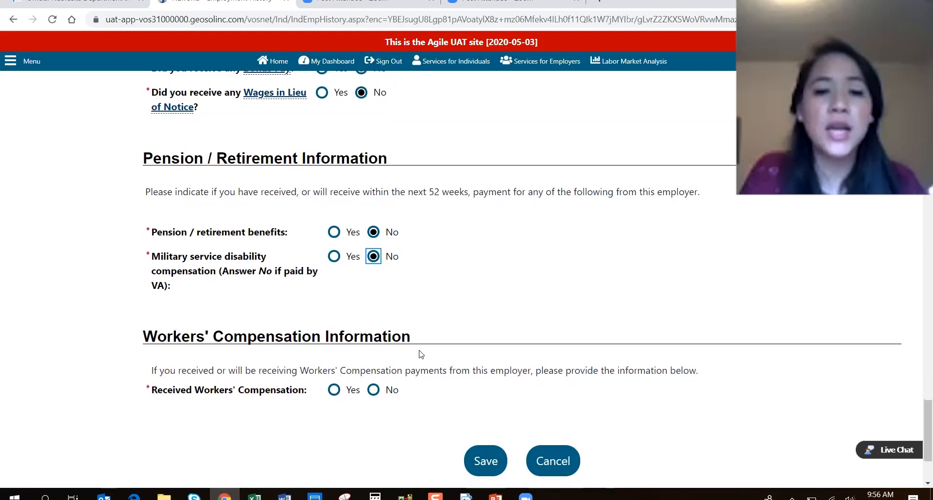
{"action": "scroll", "coordinate": [421, 355], "scroll_direction": "down", "scroll_amount": 1}
{"action": "left_click", "coordinate": [373, 336]}
{"action": "scroll", "coordinate": [481, 307], "scroll_direction": "up", "scroll_amount": 1}
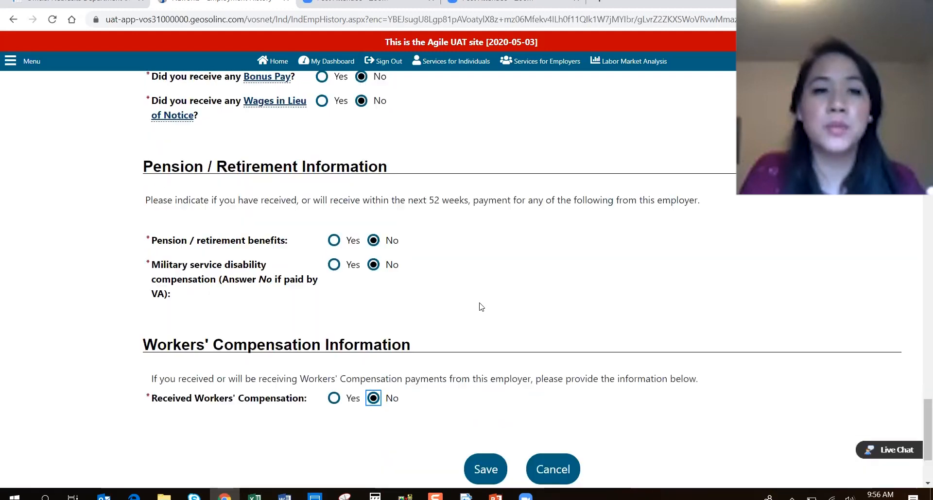
{"action": "scroll", "coordinate": [480, 307], "scroll_direction": "up", "scroll_amount": 2}
{"action": "scroll", "coordinate": [481, 306], "scroll_direction": "up", "scroll_amount": 2}
{"action": "scroll", "coordinate": [481, 307], "scroll_direction": "down", "scroll_amount": 2}
{"action": "scroll", "coordinate": [481, 307], "scroll_direction": "up", "scroll_amount": 2}
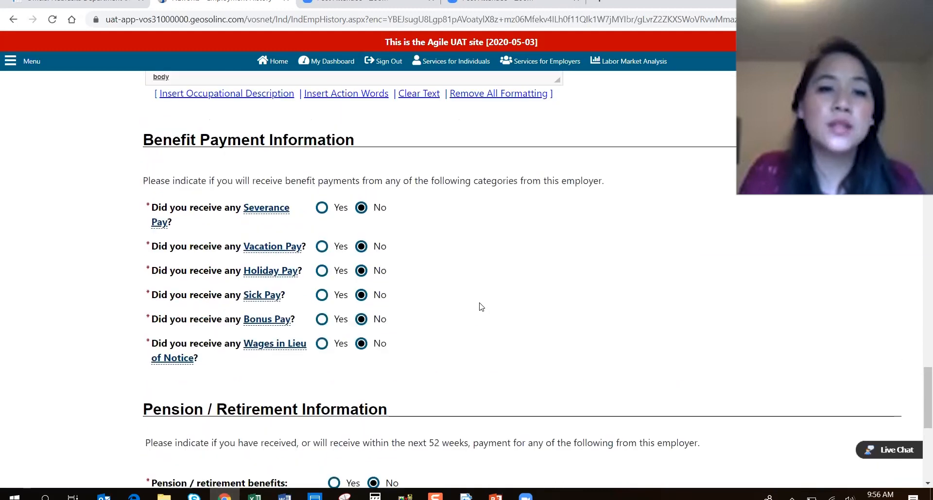
{"action": "scroll", "coordinate": [481, 307], "scroll_direction": "down", "scroll_amount": 2}
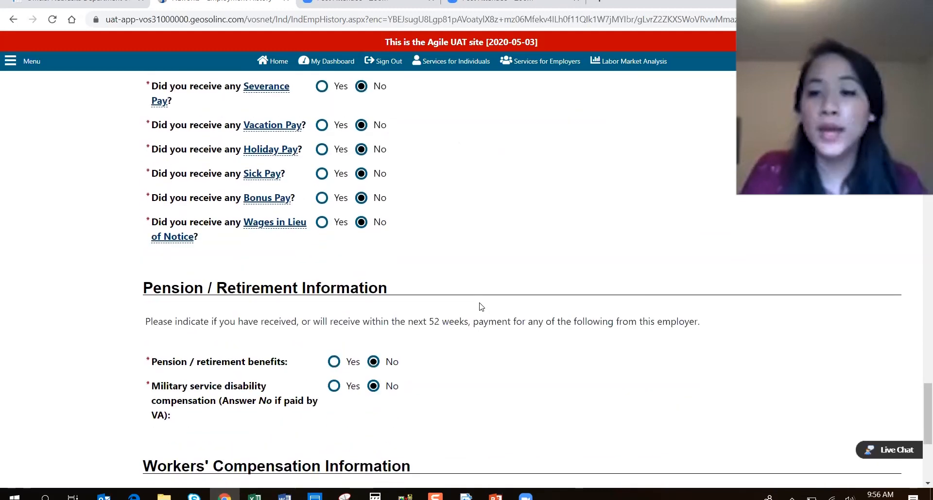
{"action": "scroll", "coordinate": [481, 307], "scroll_direction": "down", "scroll_amount": 1}
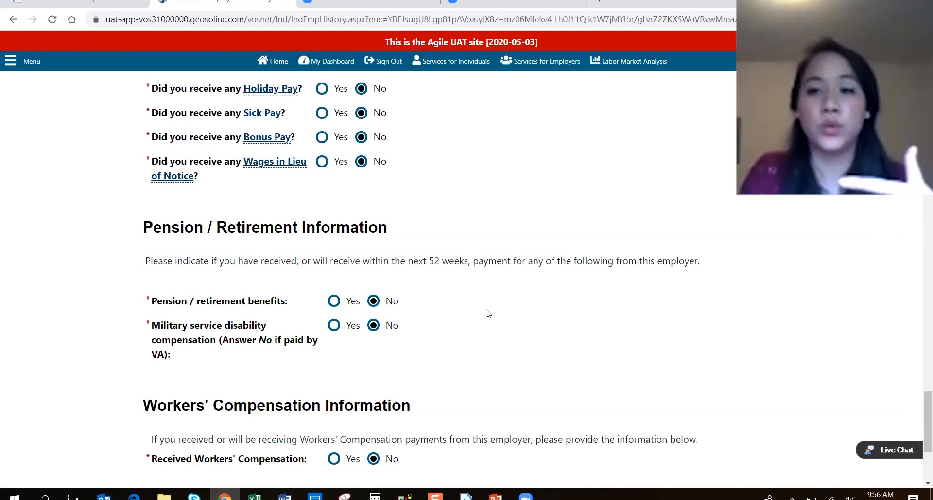
{"action": "scroll", "coordinate": [488, 313], "scroll_direction": "down", "scroll_amount": 1}
{"action": "scroll", "coordinate": [506, 329], "scroll_direction": "down", "scroll_amount": 1}
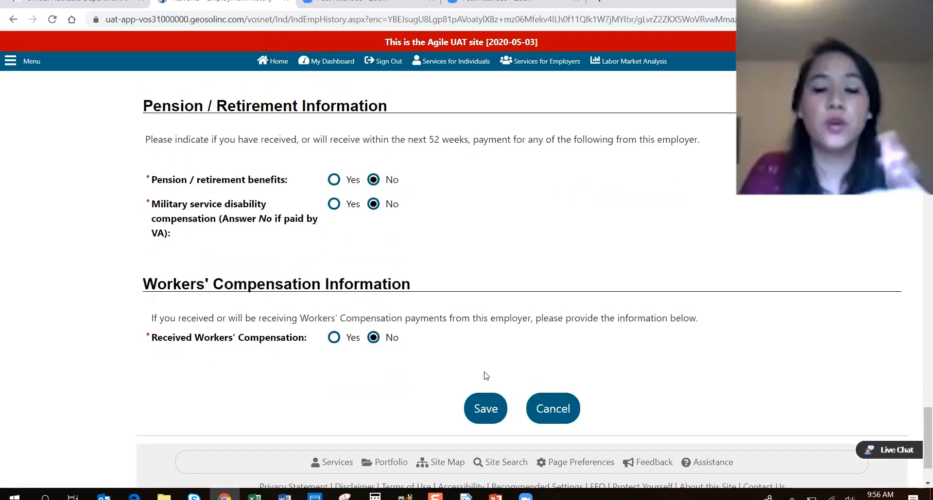
Try saving the entry, then trim the flagged employer zip code to 63166.
{"action": "left_click", "coordinate": [486, 407]}
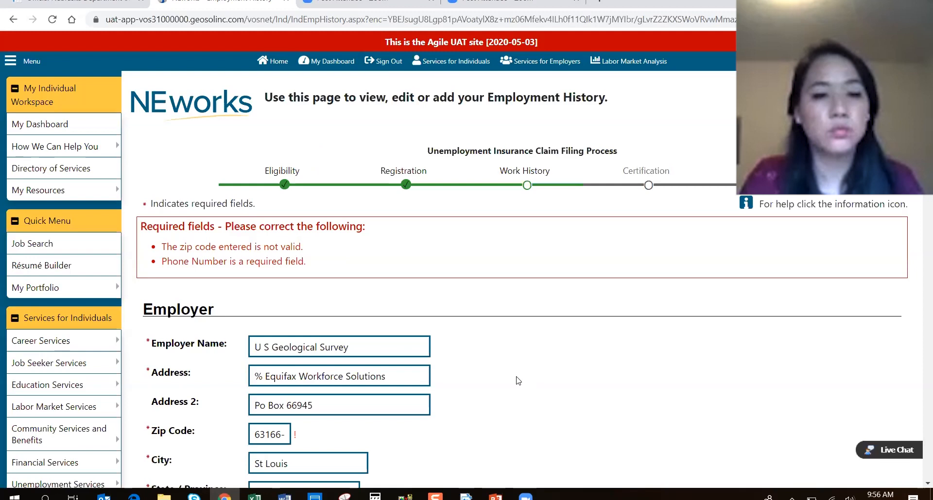
{"action": "scroll", "coordinate": [516, 377], "scroll_direction": "down", "scroll_amount": 2}
{"action": "left_click_drag", "start_coordinate": [284, 314], "coordinate": [397, 306]}
{"action": "key", "text": "BackSpace"}
{"action": "key", "text": "BackSpace"}
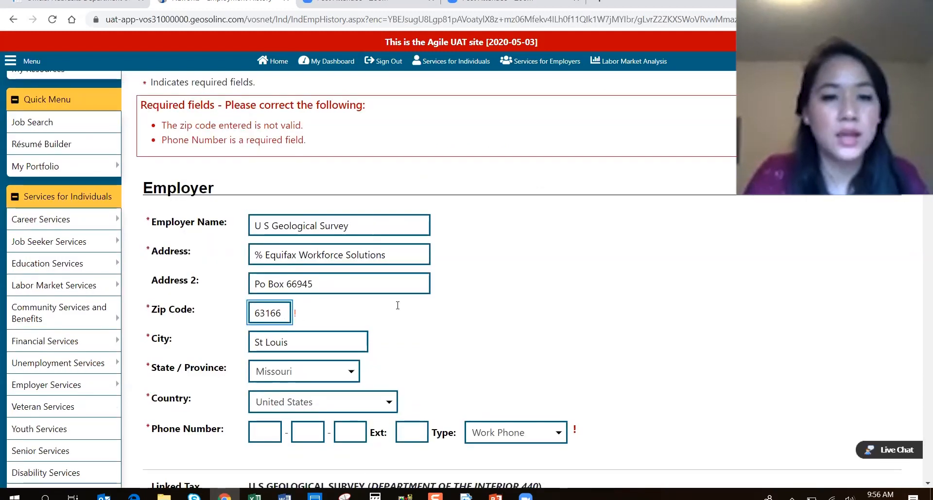
{"action": "key", "text": "Tab"}
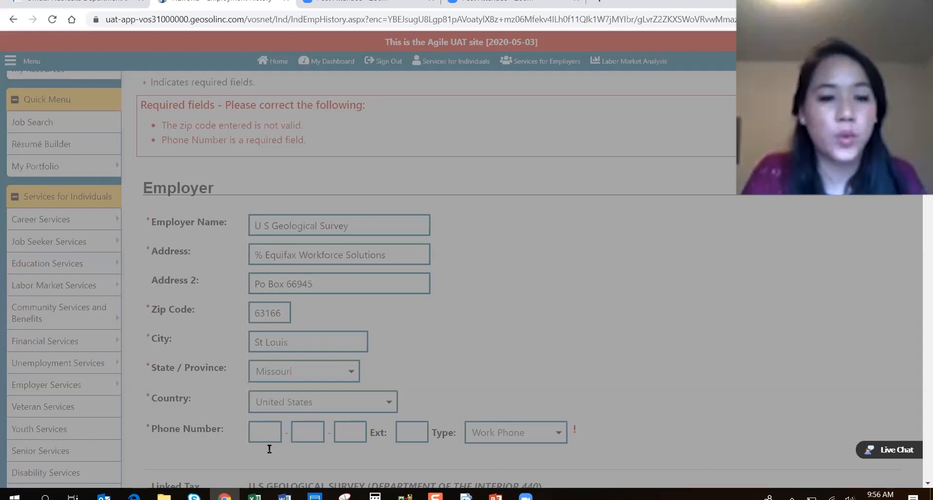
{"action": "scroll", "coordinate": [332, 335], "scroll_direction": "up", "scroll_amount": 15}
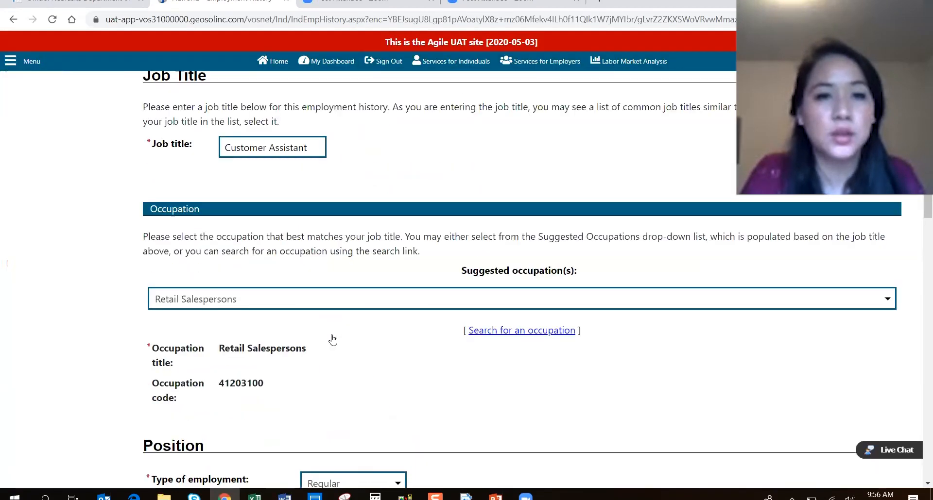
Enter the employer's work phone number in the Phone Number boxes.
{"action": "left_click", "coordinate": [286, 269]}
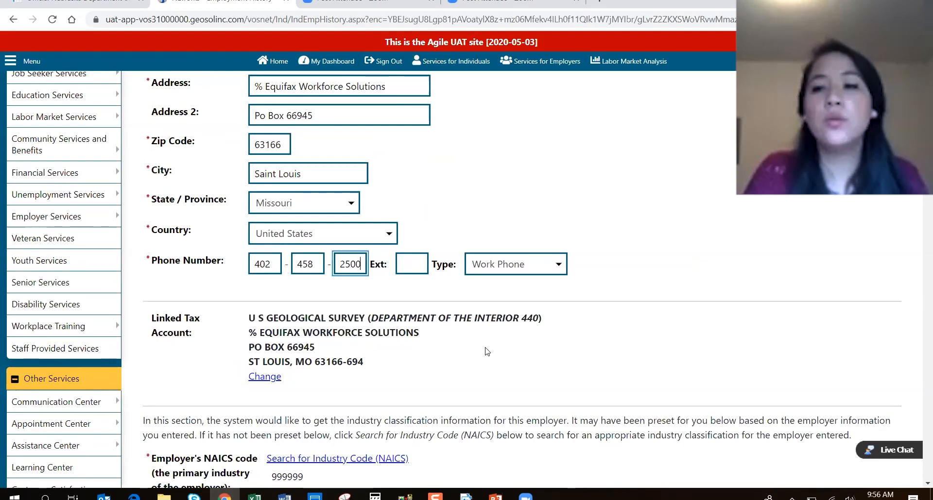
{"action": "left_click", "coordinate": [458, 336]}
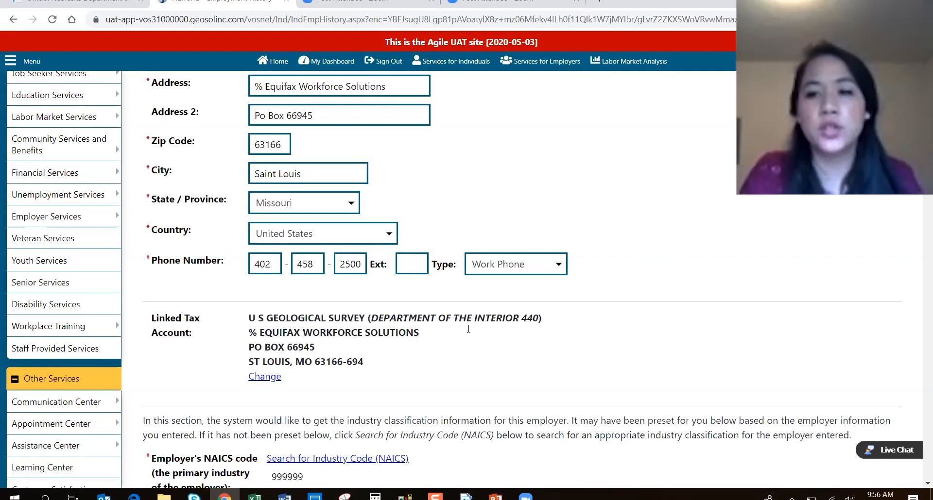
{"action": "scroll", "coordinate": [465, 335], "scroll_direction": "down", "scroll_amount": 15}
{"action": "scroll", "coordinate": [469, 331], "scroll_direction": "down", "scroll_amount": 18}
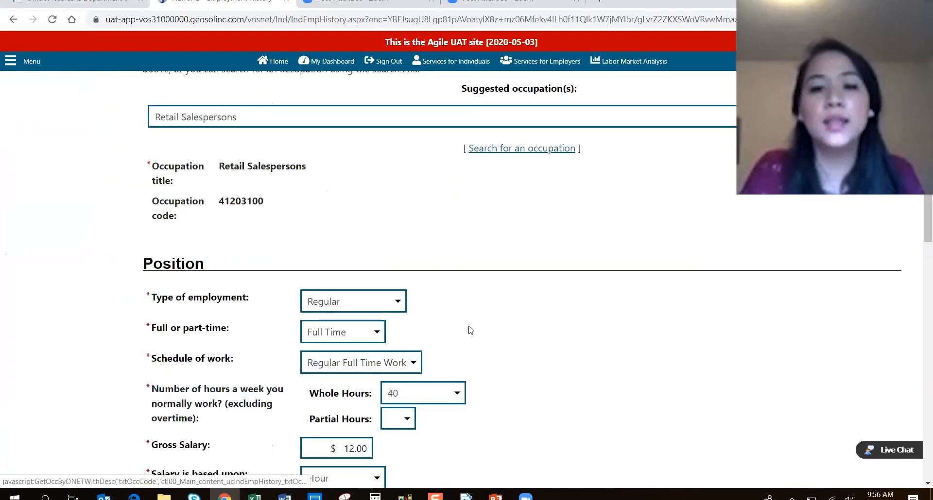
{"action": "scroll", "coordinate": [467, 334], "scroll_direction": "down", "scroll_amount": 11}
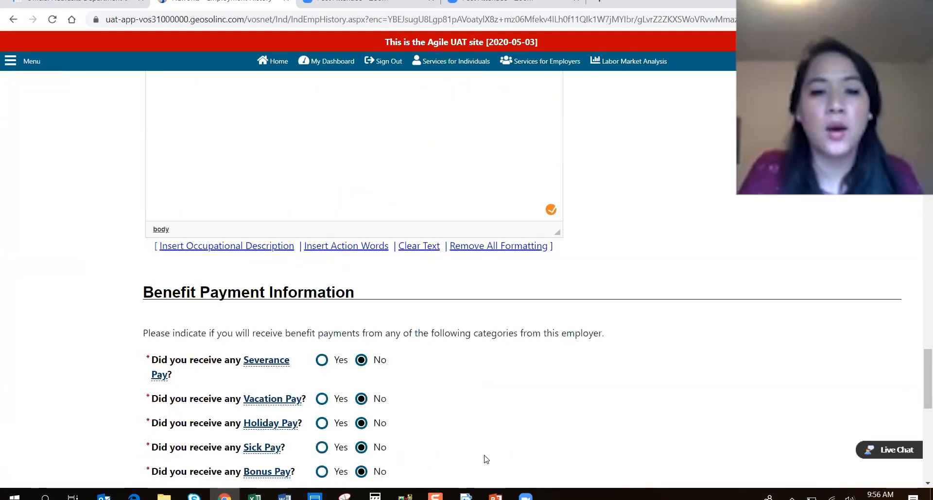
Save the U S Geological Survey entry, declining both skills pop-ups.
{"action": "left_click", "coordinate": [476, 431]}
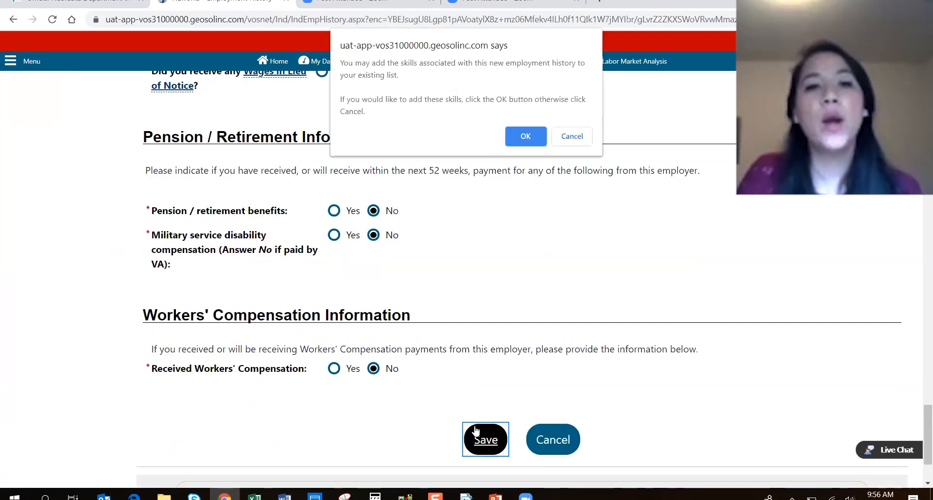
{"action": "left_click", "coordinate": [584, 136]}
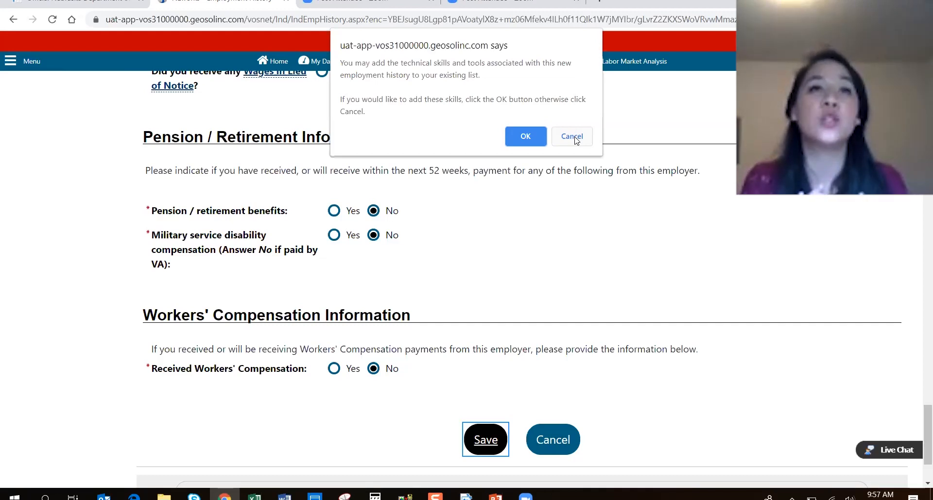
{"action": "left_click", "coordinate": [572, 137]}
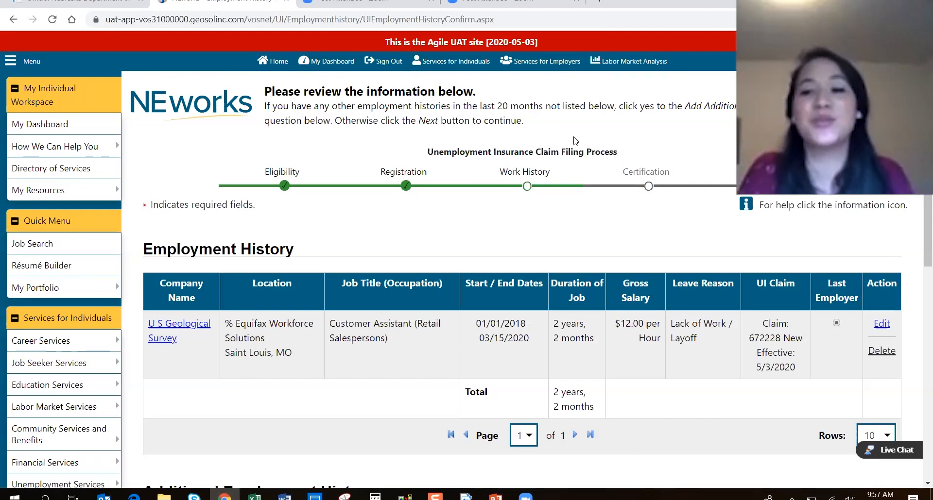
Answer No under Additional Employment History to adding other employment items.
{"action": "scroll", "coordinate": [515, 200], "scroll_direction": "down", "scroll_amount": 1}
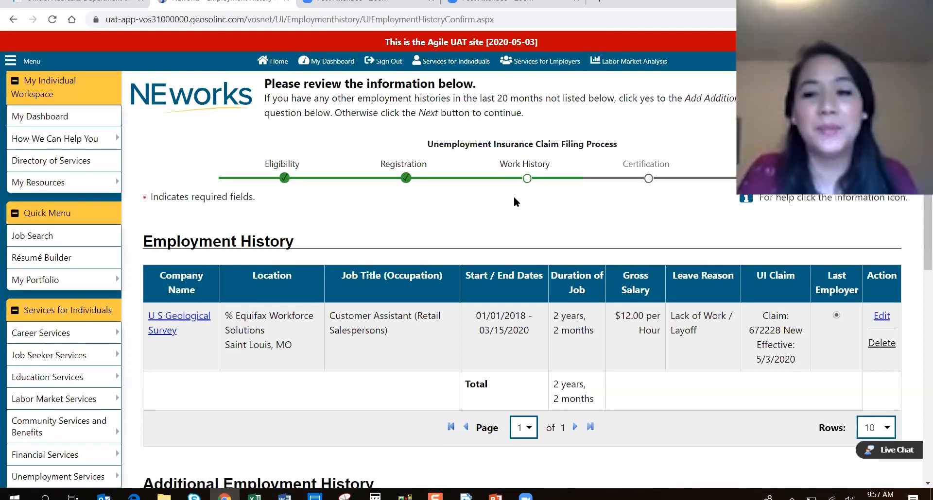
{"action": "scroll", "coordinate": [515, 199], "scroll_direction": "down", "scroll_amount": 2}
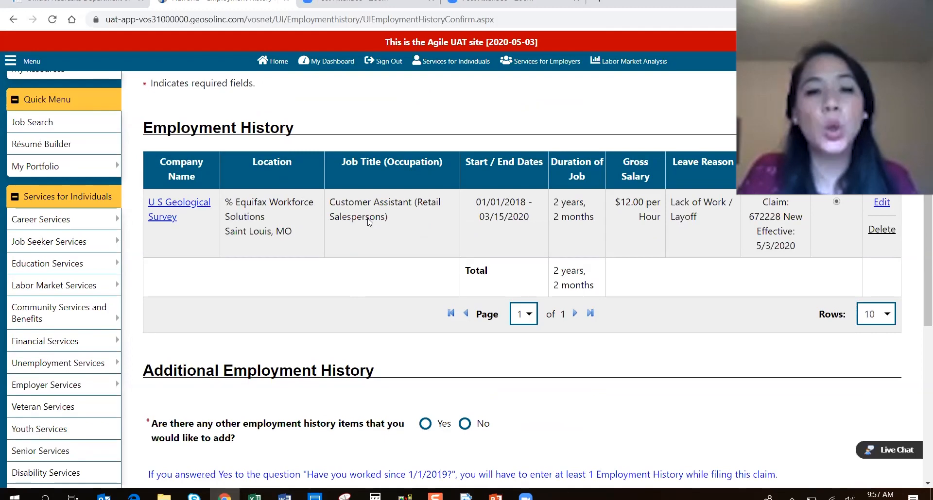
{"action": "scroll", "coordinate": [527, 287], "scroll_direction": "down", "scroll_amount": 3}
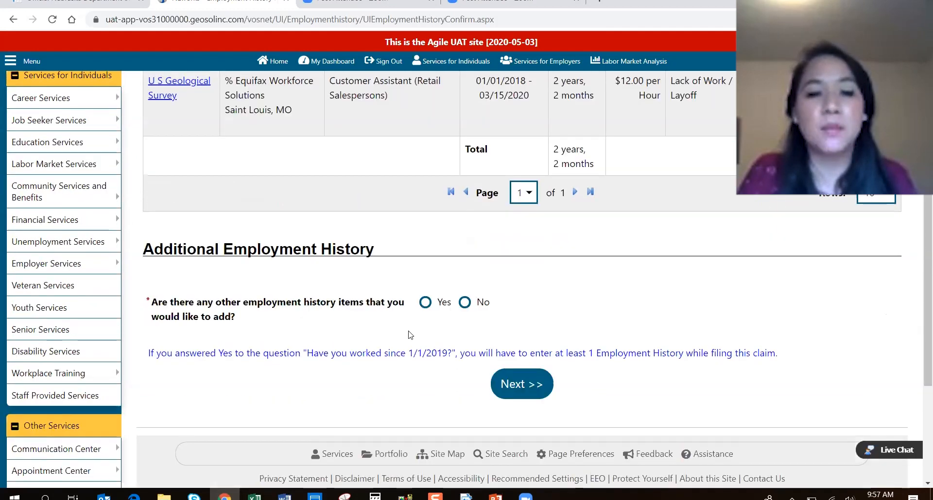
{"action": "left_click", "coordinate": [465, 307]}
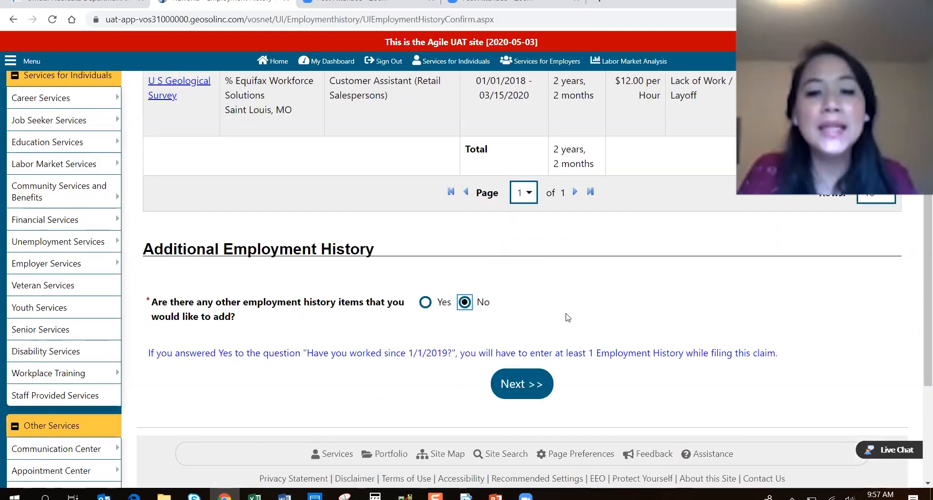
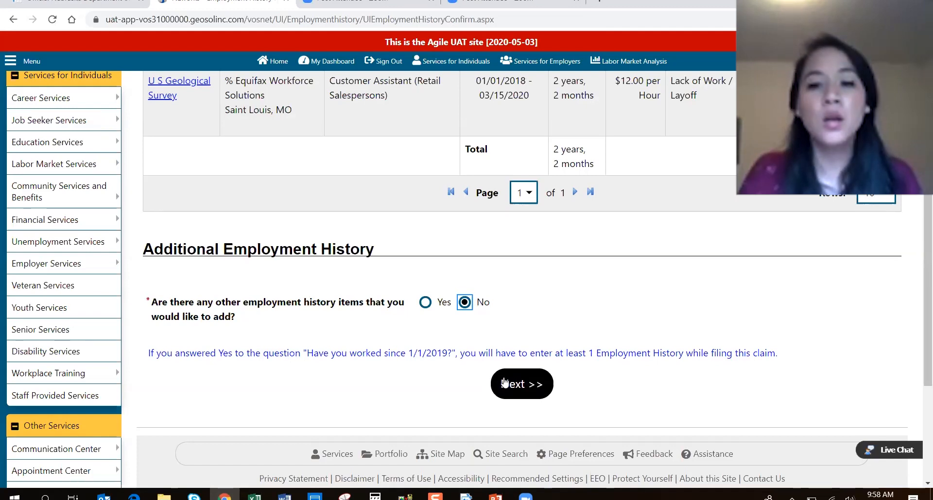
Continue past Additional Employment History and Claim Confirmation to the Covid-19 self-certification questions.
{"action": "left_click", "coordinate": [525, 384]}
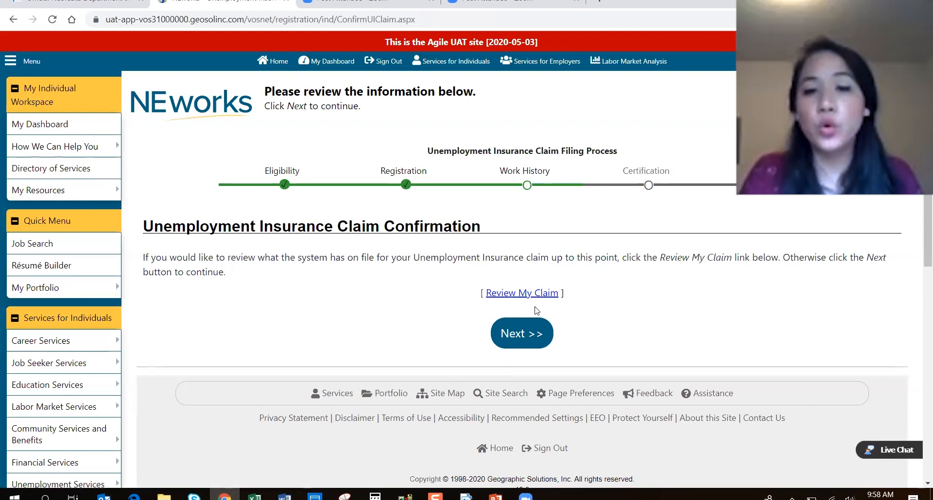
{"action": "left_click", "coordinate": [521, 335]}
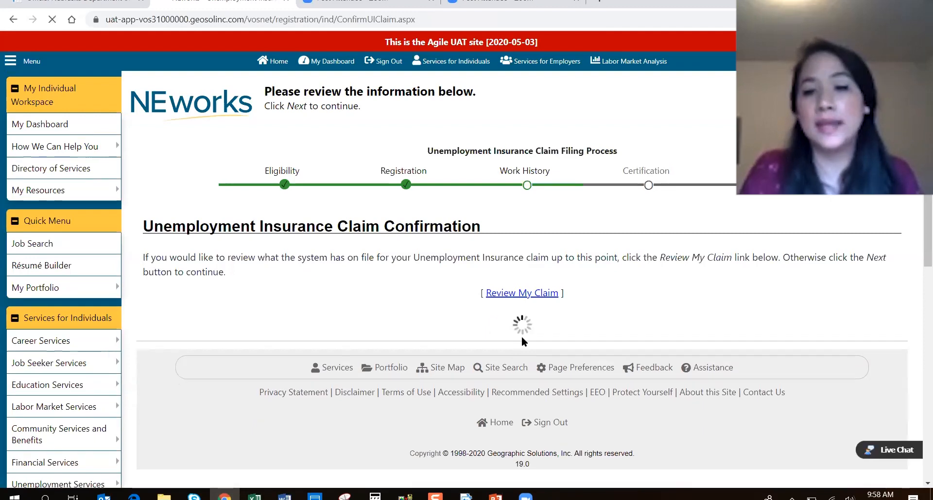
{"action": "scroll", "coordinate": [518, 330], "scroll_direction": "down", "scroll_amount": 4}
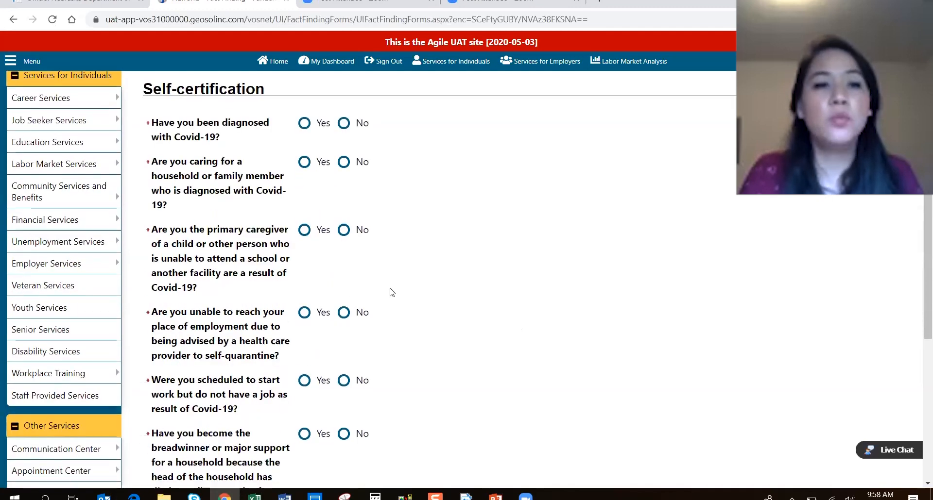
Answer No to the diagnosis, family care, caregiver, quarantine, lost job start and breadwinner questions.
{"action": "left_click", "coordinate": [344, 123]}
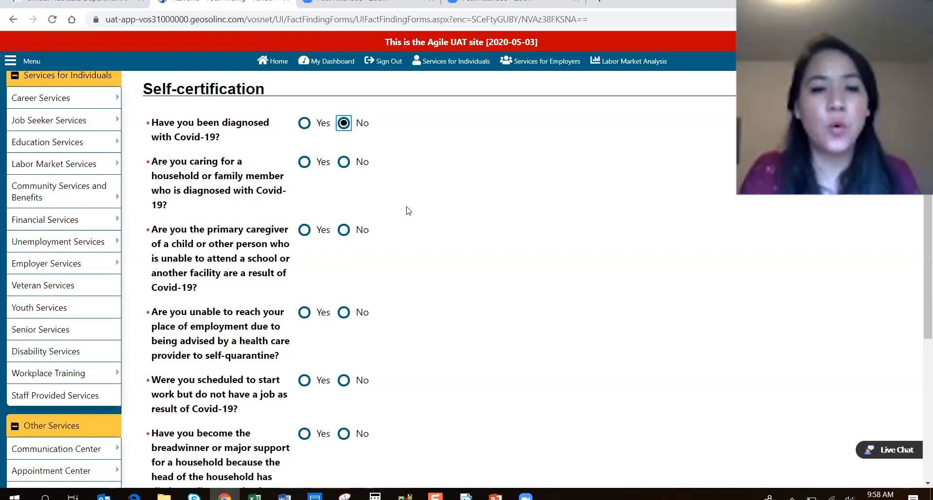
{"action": "scroll", "coordinate": [408, 210], "scroll_direction": "down", "scroll_amount": 2}
{"action": "scroll", "coordinate": [408, 210], "scroll_direction": "up", "scroll_amount": 1}
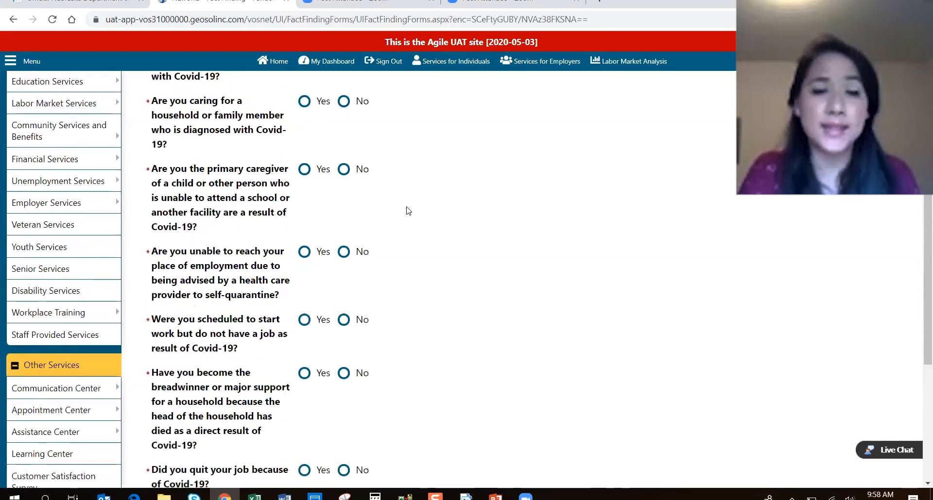
{"action": "scroll", "coordinate": [408, 211], "scroll_direction": "up", "scroll_amount": 1}
{"action": "left_click", "coordinate": [345, 164]}
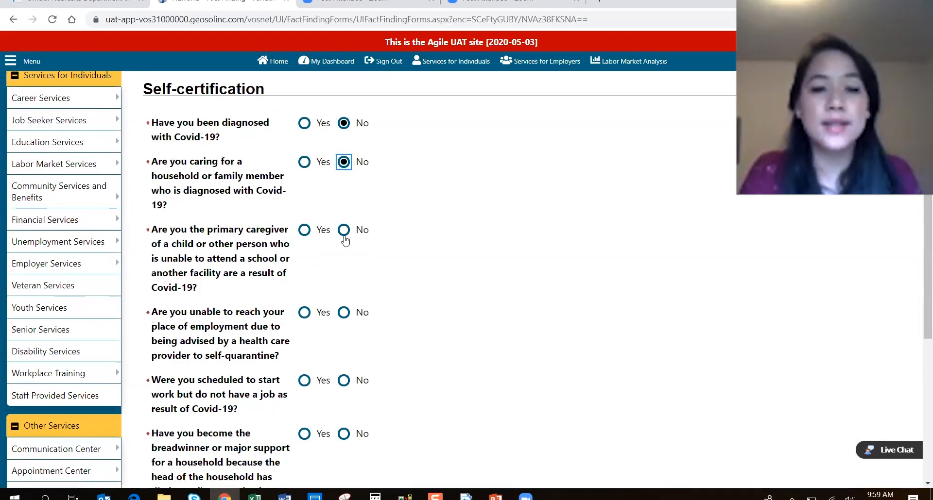
{"action": "left_click", "coordinate": [343, 231]}
{"action": "left_click", "coordinate": [344, 313]}
{"action": "left_click", "coordinate": [344, 381]}
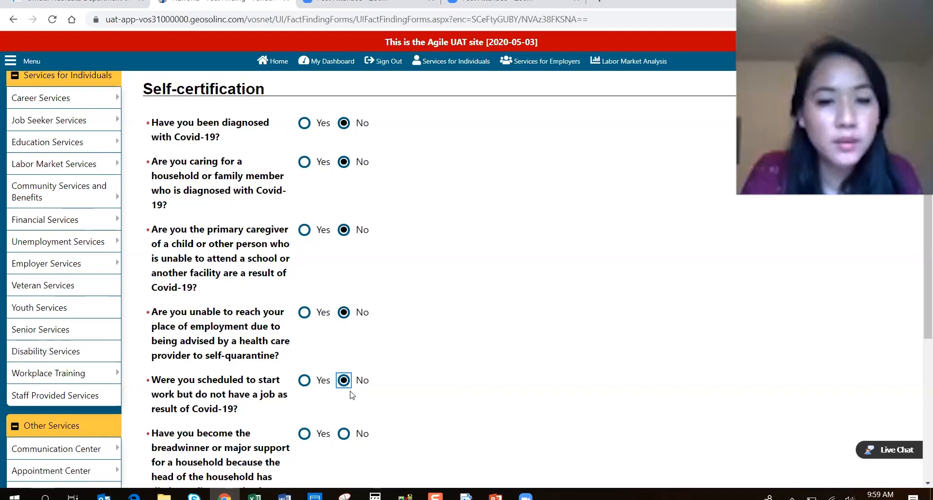
{"action": "left_click", "coordinate": [344, 434]}
{"action": "scroll", "coordinate": [345, 434], "scroll_direction": "down", "scroll_amount": 2}
Answer No to quitting because of Covid-19 and submit the self-certification.
{"action": "left_click", "coordinate": [343, 410]}
{"action": "scroll", "coordinate": [408, 365], "scroll_direction": "down", "scroll_amount": 1}
{"action": "scroll", "coordinate": [408, 365], "scroll_direction": "up", "scroll_amount": 3}
{"action": "scroll", "coordinate": [407, 353], "scroll_direction": "down", "scroll_amount": 1}
{"action": "scroll", "coordinate": [407, 354], "scroll_direction": "down", "scroll_amount": 3}
{"action": "scroll", "coordinate": [500, 330], "scroll_direction": "down", "scroll_amount": 1}
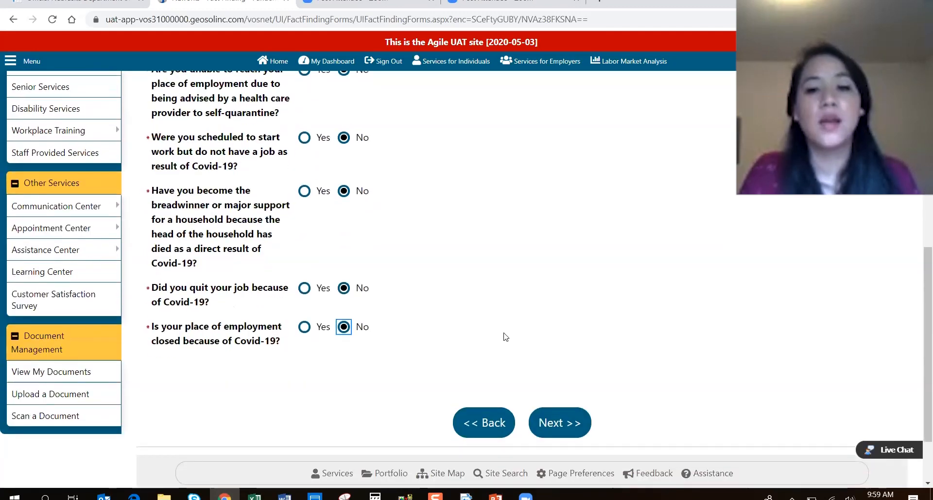
{"action": "left_click", "coordinate": [575, 431]}
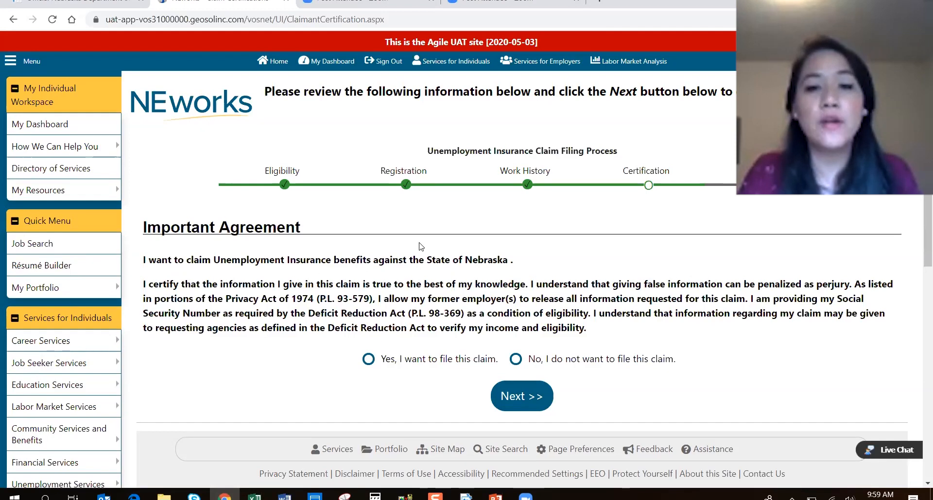
Choose 'Yes, I want to file this claim.' and accept the agreement.
{"action": "left_click", "coordinate": [368, 359]}
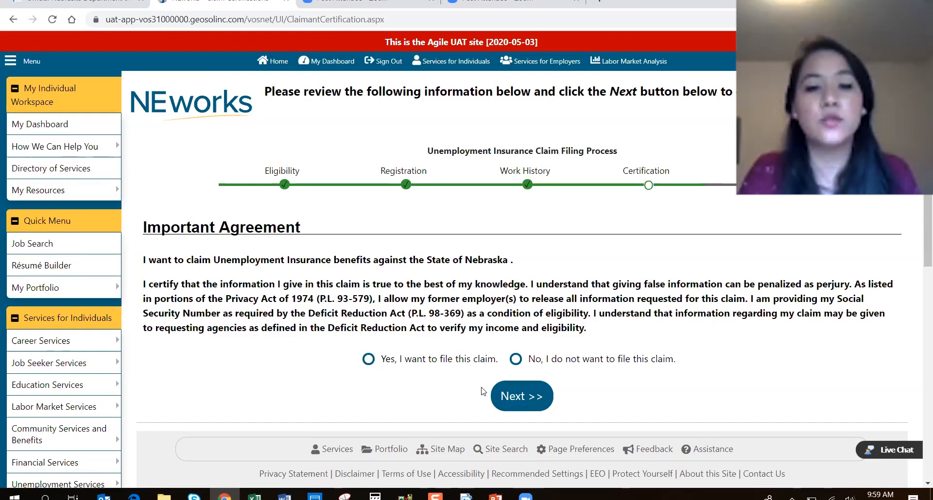
{"action": "left_click", "coordinate": [527, 398]}
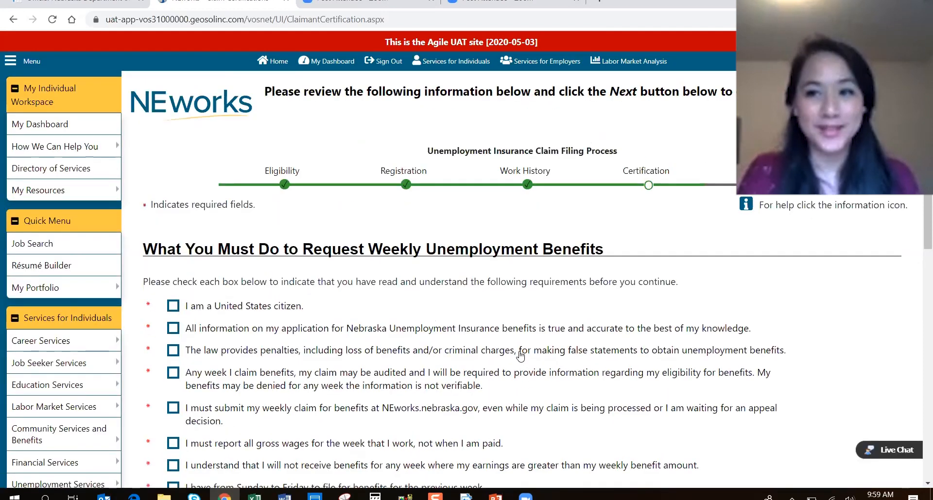
{"action": "scroll", "coordinate": [520, 362], "scroll_direction": "down", "scroll_amount": 2}
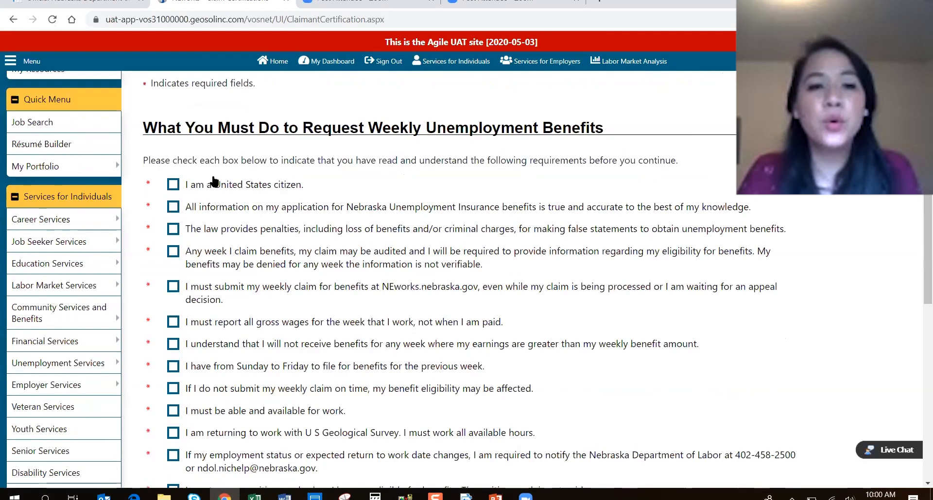
Tick citizenship, truthful information, penalties, audits, online weekly claims and gross-wage reporting statements.
{"action": "left_click", "coordinate": [175, 189]}
{"action": "left_click", "coordinate": [174, 210]}
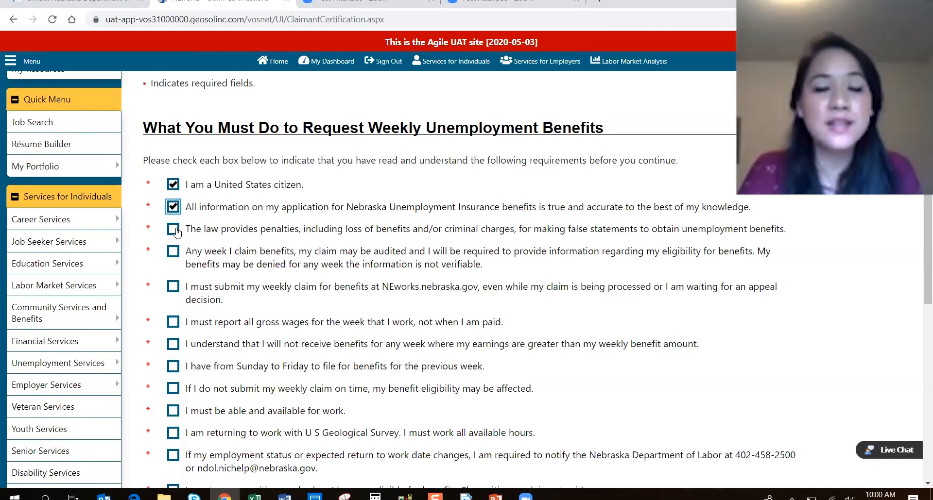
{"action": "left_click", "coordinate": [176, 232]}
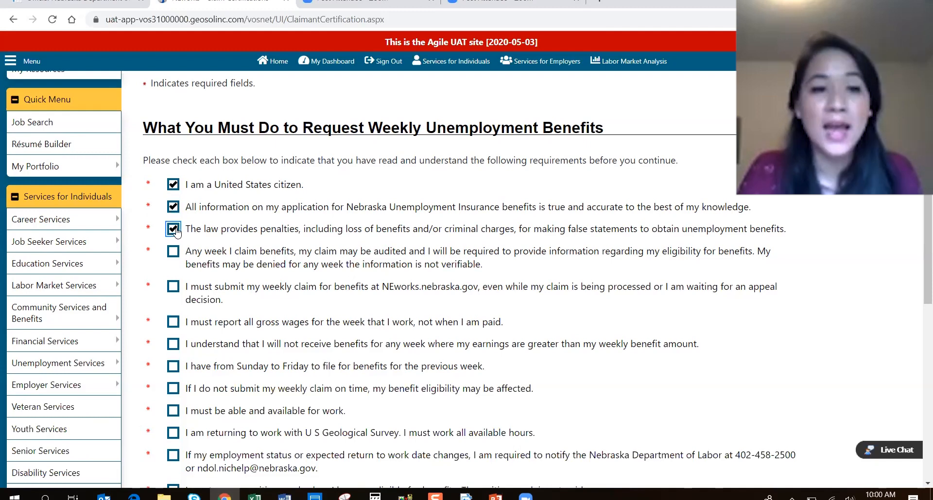
{"action": "left_click", "coordinate": [174, 254]}
{"action": "left_click", "coordinate": [175, 287]}
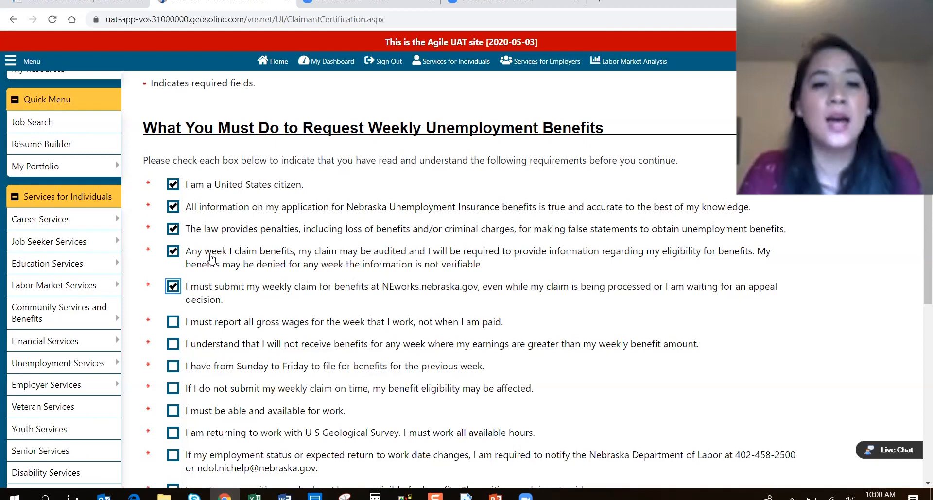
{"action": "scroll", "coordinate": [216, 257], "scroll_direction": "down", "scroll_amount": 1}
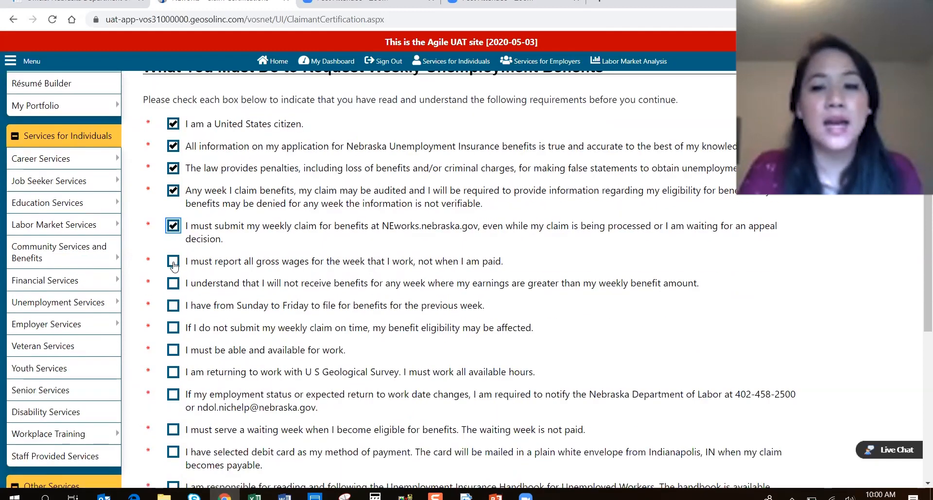
{"action": "left_click", "coordinate": [173, 262]}
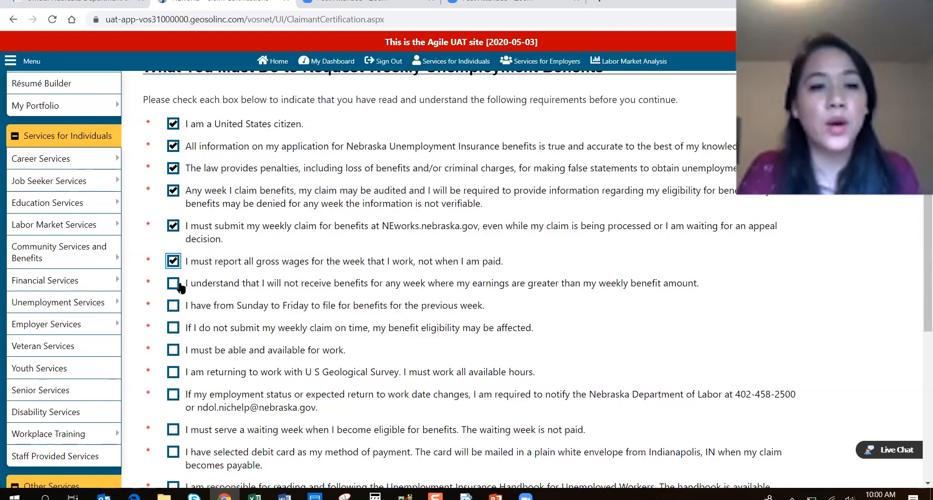
{"action": "scroll", "coordinate": [238, 292], "scroll_direction": "down", "scroll_amount": 1}
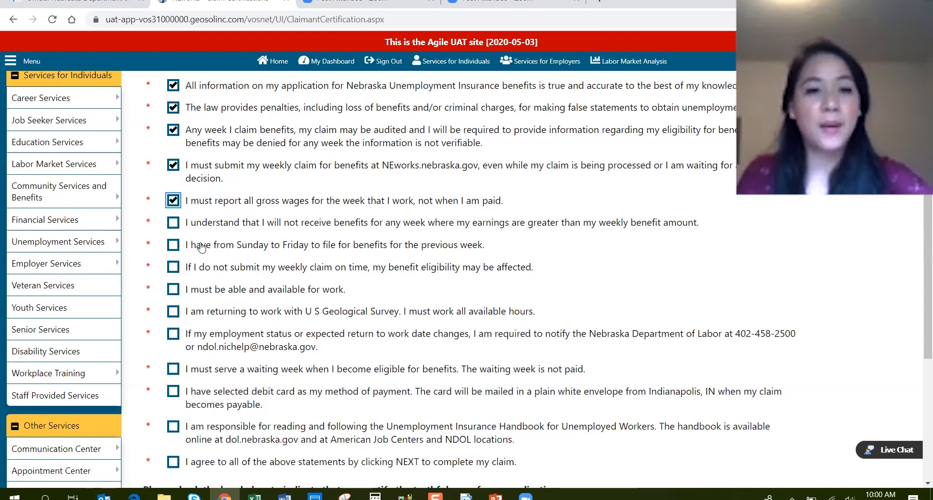
Tick the remaining nine requirement statements, from the earnings limit through the claimant handbook.
{"action": "left_click", "coordinate": [172, 223]}
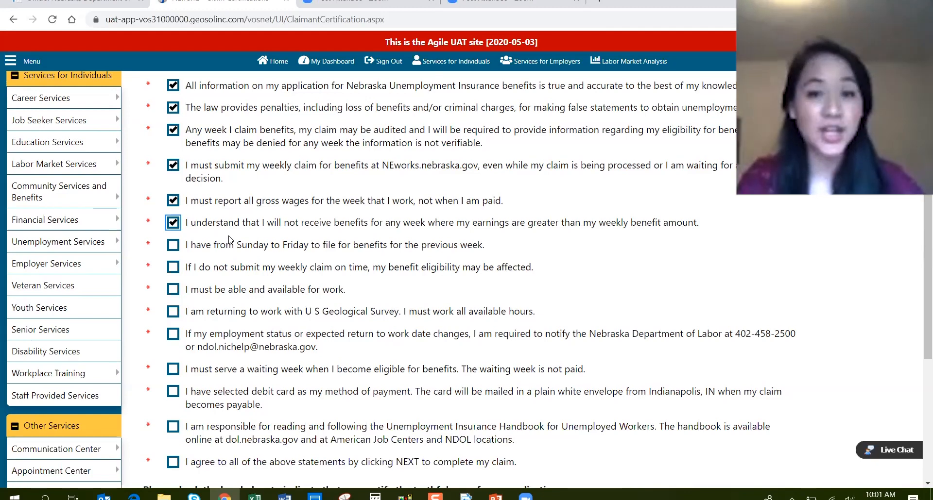
{"action": "left_click", "coordinate": [173, 246]}
{"action": "left_click", "coordinate": [174, 268]}
{"action": "left_click", "coordinate": [174, 290]}
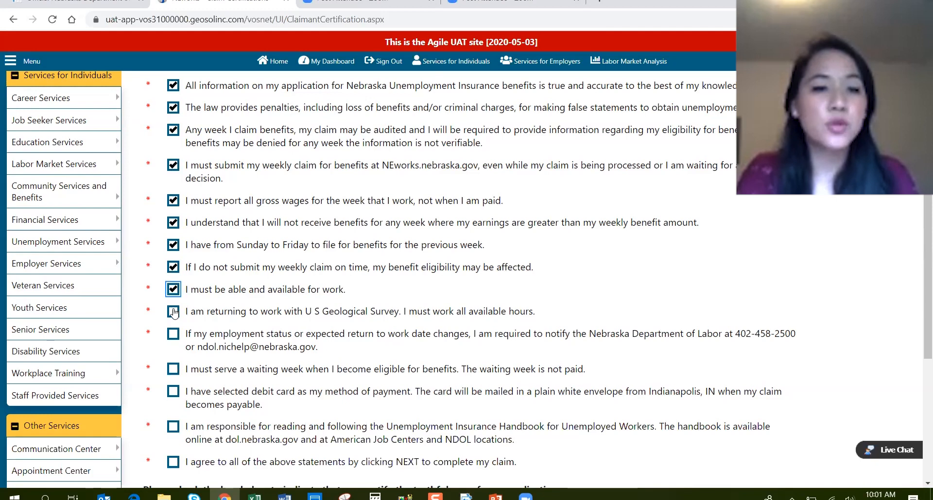
{"action": "left_click", "coordinate": [174, 312]}
{"action": "left_click", "coordinate": [173, 334]}
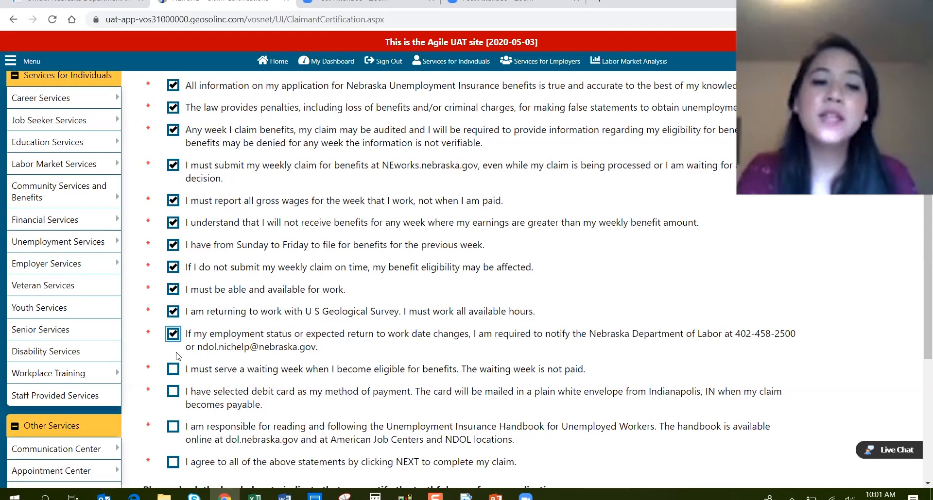
{"action": "left_click", "coordinate": [173, 370]}
{"action": "left_click", "coordinate": [173, 391]}
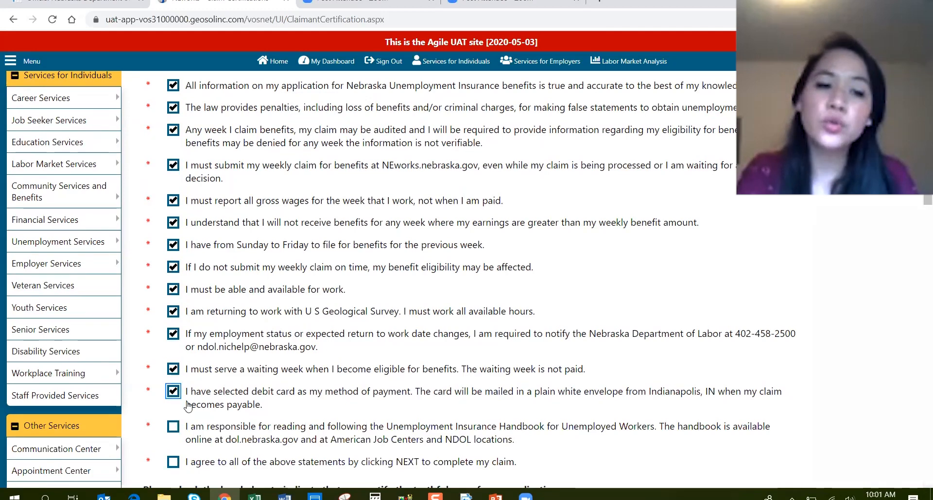
{"action": "left_click", "coordinate": [173, 426]}
Check 'I agree to all', certify the application is truthful and complete, and submit.
{"action": "scroll", "coordinate": [175, 423], "scroll_direction": "down", "scroll_amount": 1}
{"action": "left_click", "coordinate": [173, 401]}
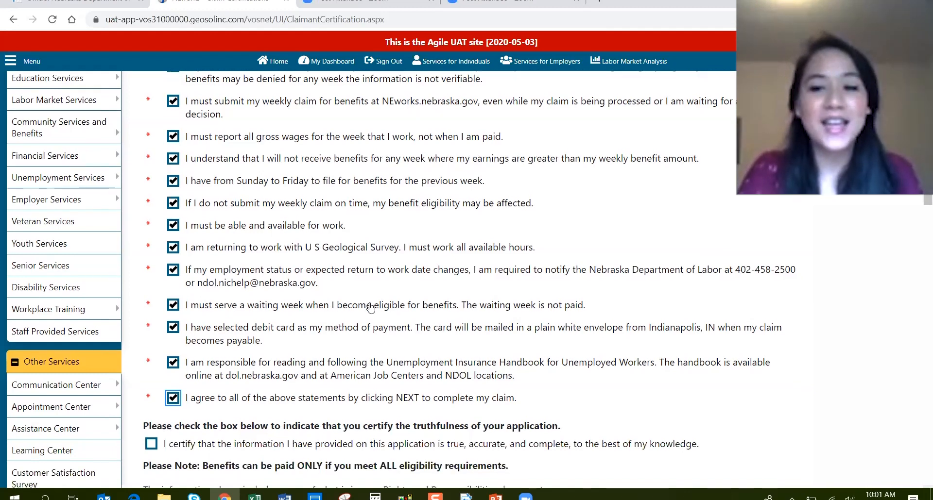
{"action": "scroll", "coordinate": [332, 313], "scroll_direction": "down", "scroll_amount": 1}
{"action": "left_click", "coordinate": [151, 388]}
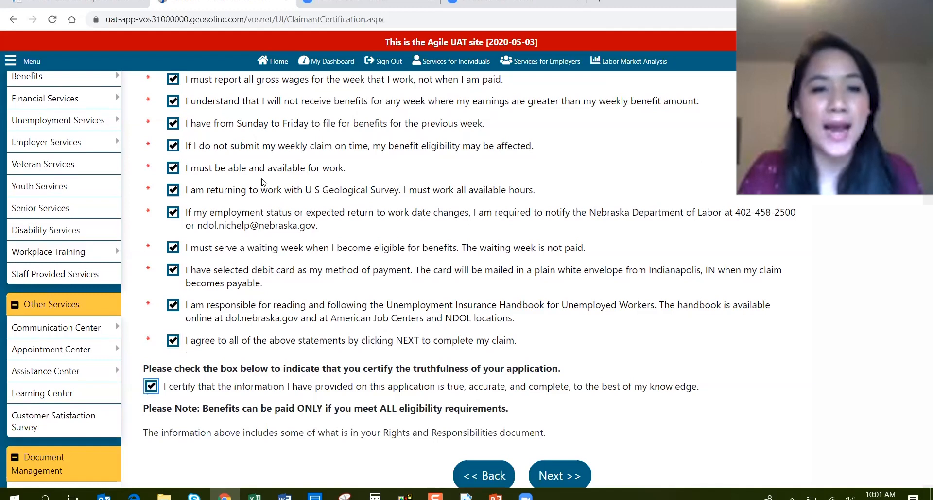
{"action": "scroll", "coordinate": [322, 344], "scroll_direction": "up", "scroll_amount": 1}
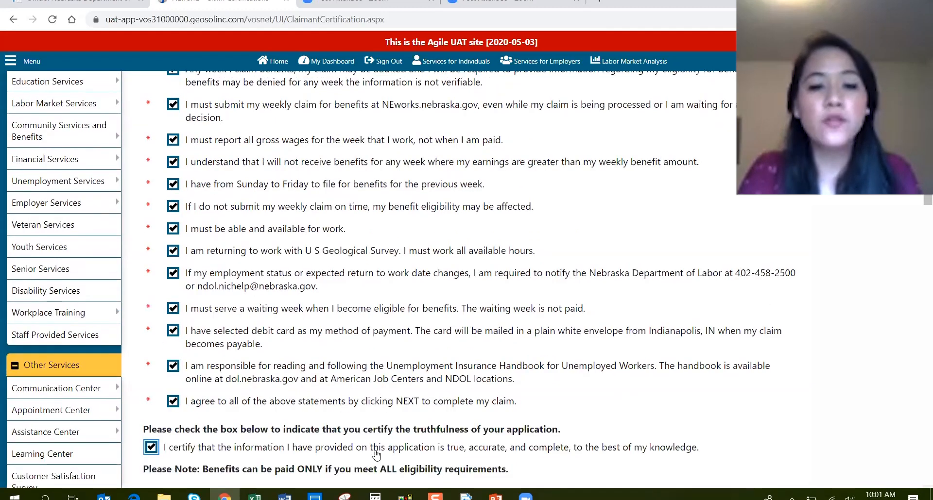
{"action": "scroll", "coordinate": [427, 390], "scroll_direction": "down", "scroll_amount": 1}
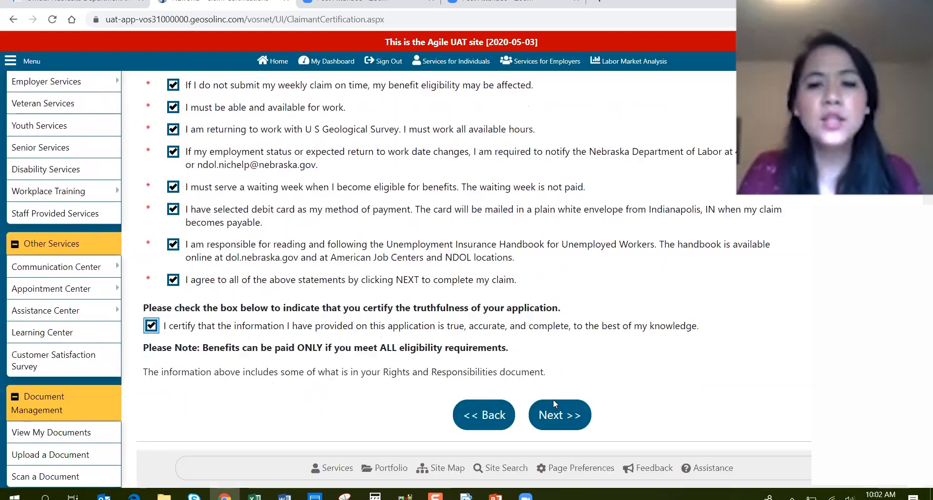
{"action": "left_click", "coordinate": [569, 421]}
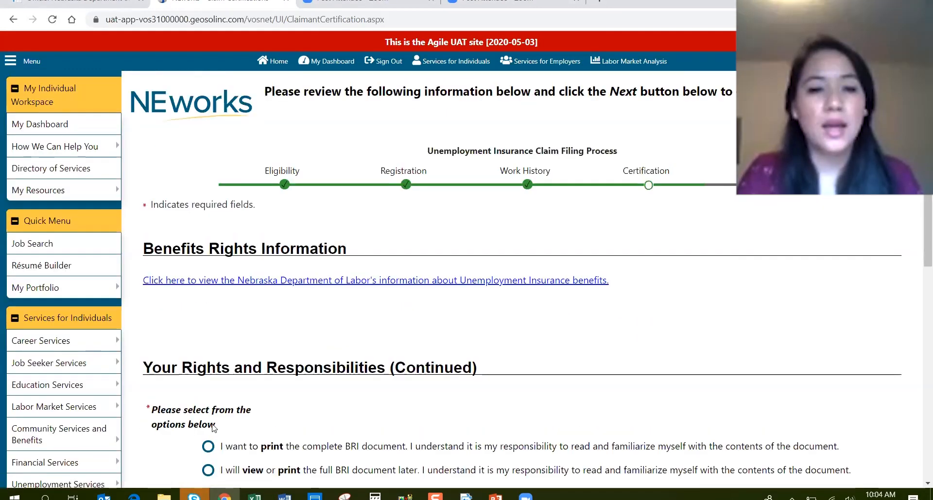
Choose to print the complete BRI document, continue, then close the benefit rights document window.
{"action": "scroll", "coordinate": [135, 273], "scroll_direction": "down", "scroll_amount": 2}
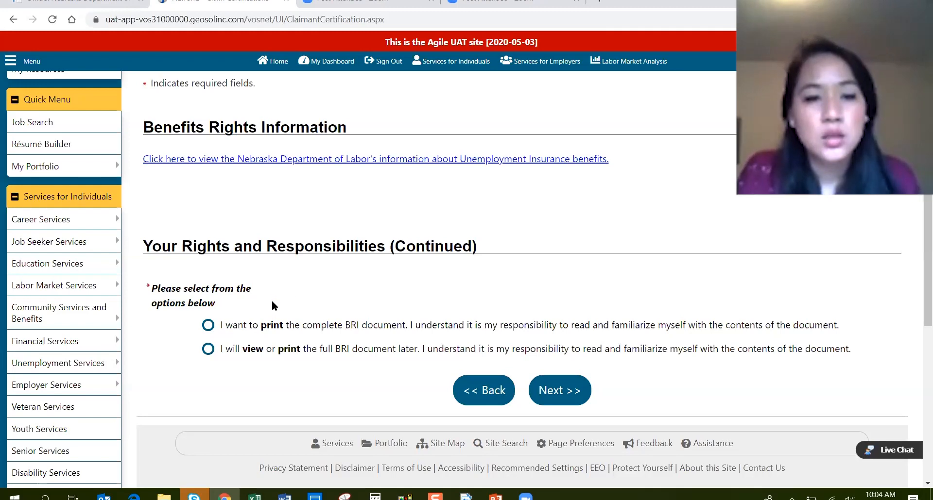
{"action": "left_click", "coordinate": [208, 325]}
{"action": "left_click", "coordinate": [553, 390]}
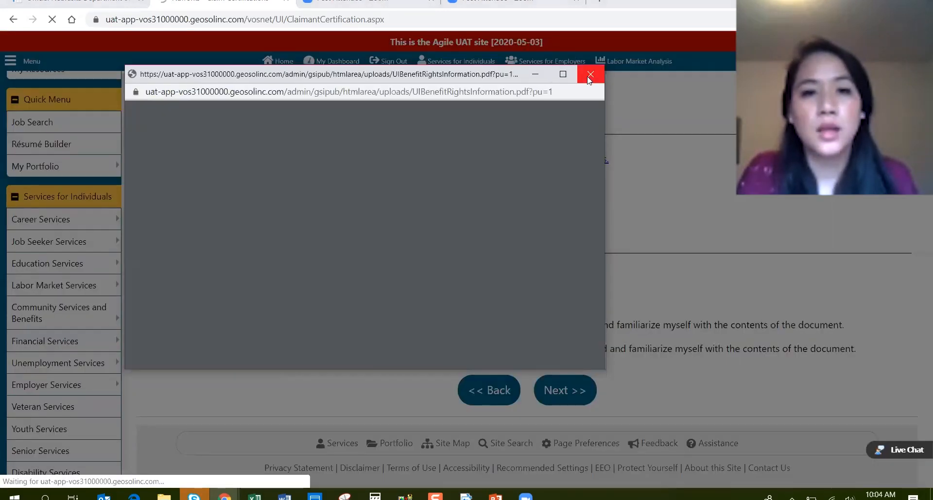
{"action": "left_click", "coordinate": [590, 75]}
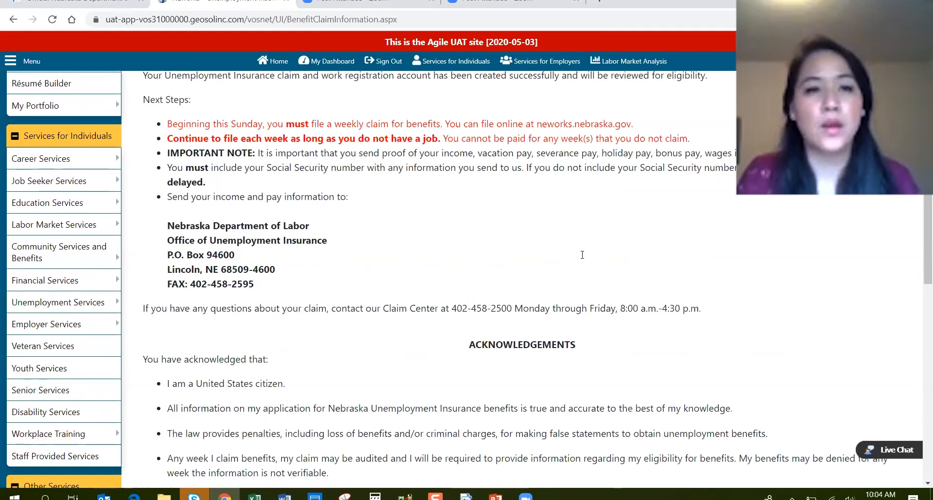
Scroll to the end of the acknowledged statements and submit the unemployment claim.
{"action": "scroll", "coordinate": [582, 255], "scroll_direction": "down", "scroll_amount": 5}
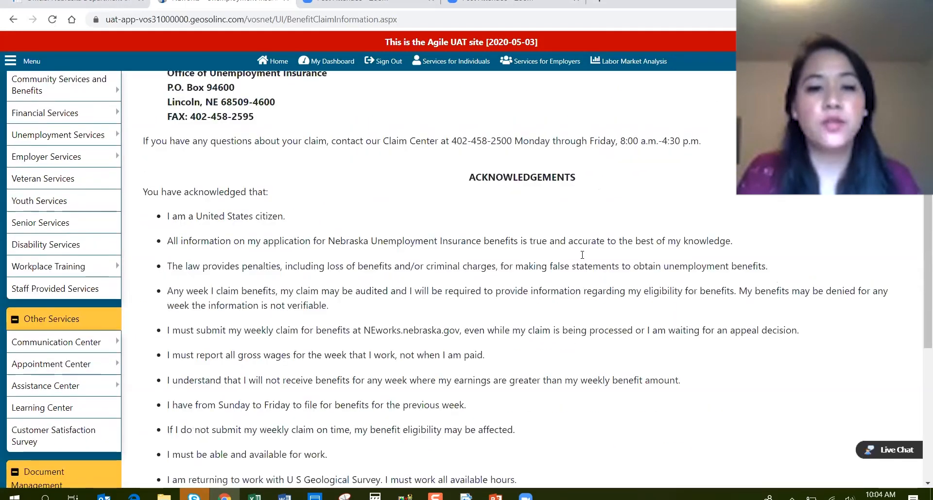
{"action": "scroll", "coordinate": [582, 255], "scroll_direction": "down", "scroll_amount": 4}
{"action": "scroll", "coordinate": [582, 256], "scroll_direction": "down", "scroll_amount": 1}
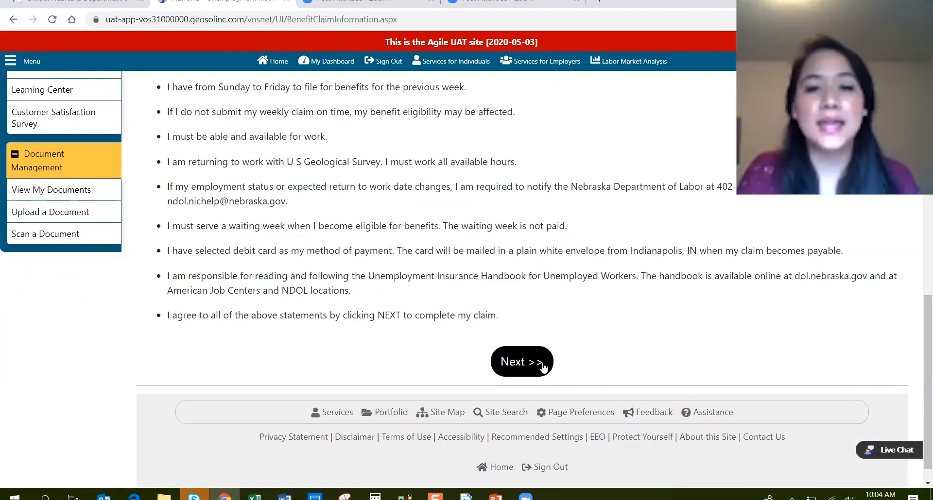
{"action": "left_click", "coordinate": [542, 366]}
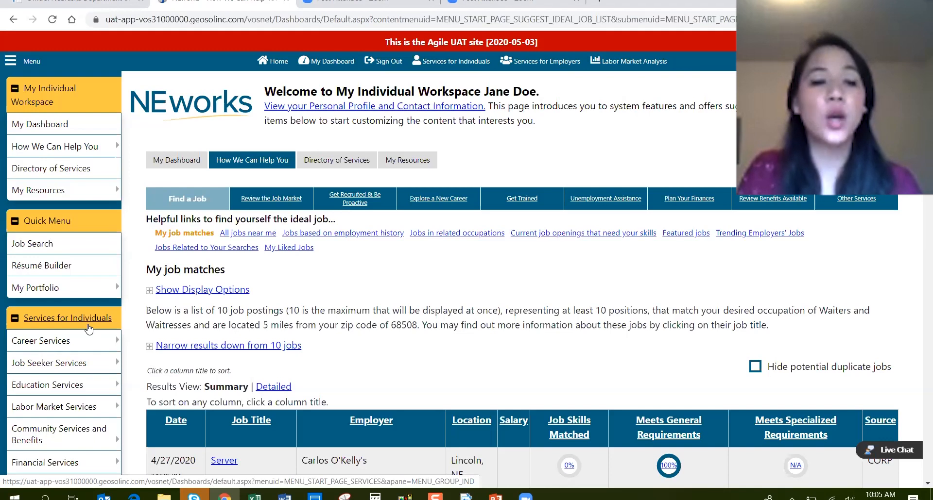
Reveal the Unemployment Services submenu in the workspace sidebar.
{"action": "scroll", "coordinate": [88, 329], "scroll_direction": "down", "scroll_amount": 1}
{"action": "scroll", "coordinate": [88, 330], "scroll_direction": "down", "scroll_amount": 3}
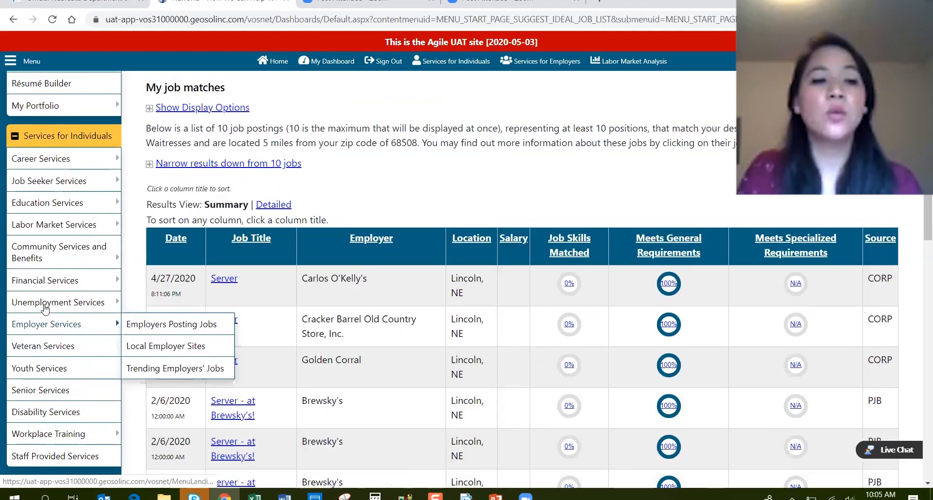
{"action": "mouse_move", "coordinate": [34, 310]}
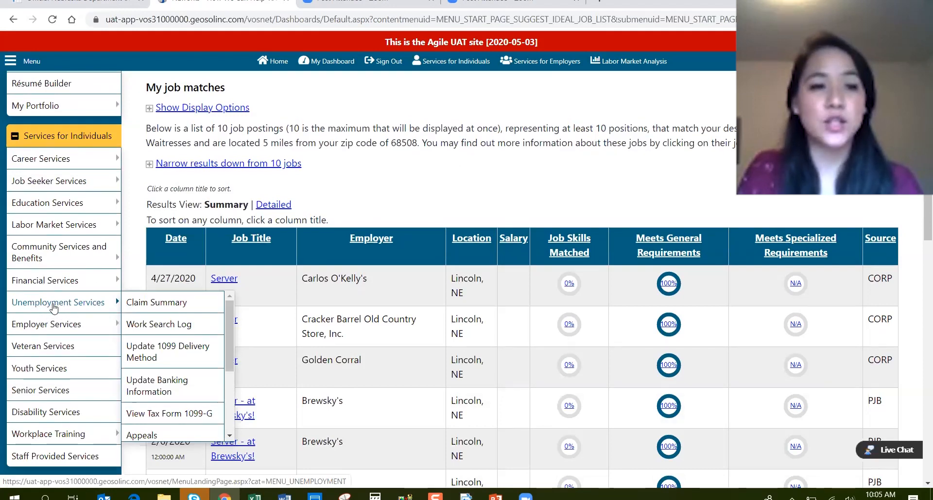
Open Unemployment Services and review options like File a Weekly Claim, Claim Summary and Work Search Log.
{"action": "left_click", "coordinate": [46, 305]}
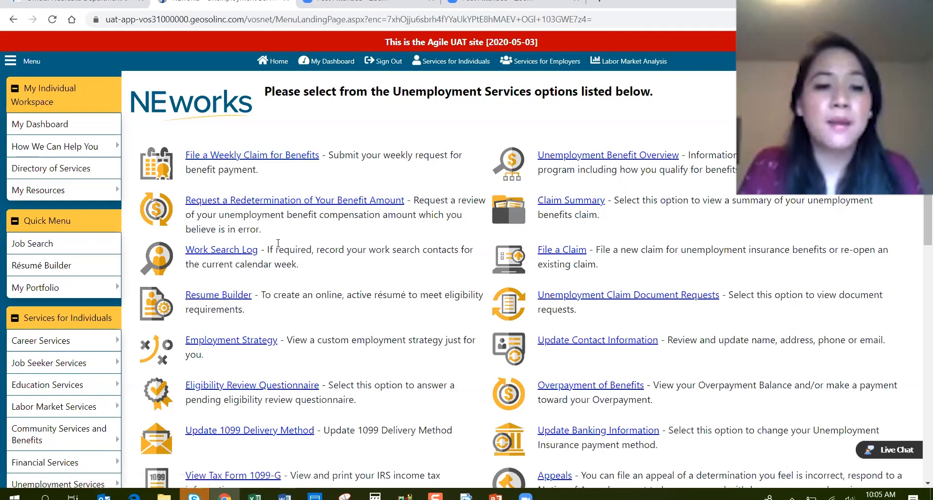
{"action": "scroll", "coordinate": [280, 248], "scroll_direction": "down", "scroll_amount": 1}
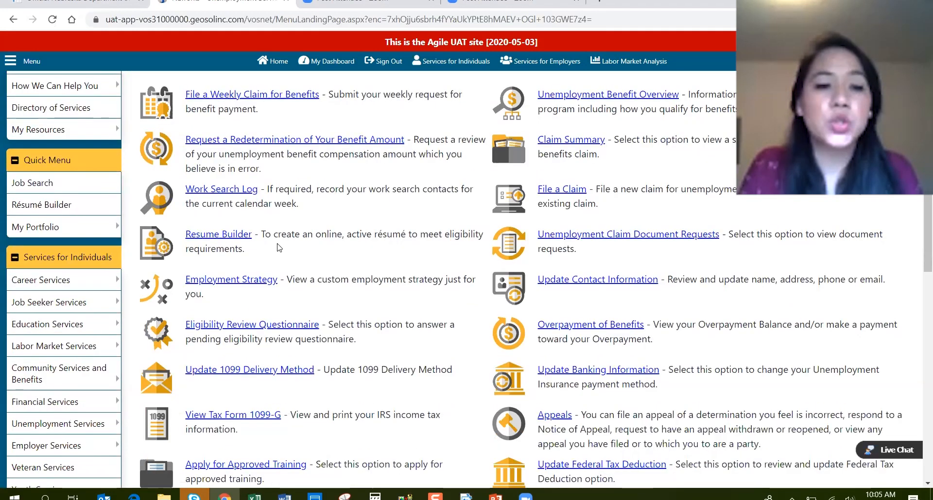
{"action": "scroll", "coordinate": [279, 248], "scroll_direction": "down", "scroll_amount": 1}
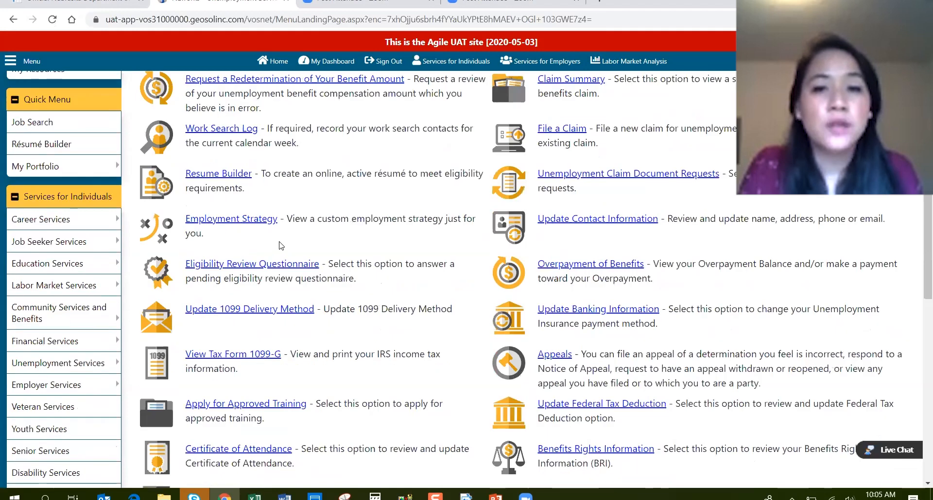
{"action": "scroll", "coordinate": [411, 199], "scroll_direction": "up", "scroll_amount": 1}
{"action": "scroll", "coordinate": [458, 203], "scroll_direction": "up", "scroll_amount": 1}
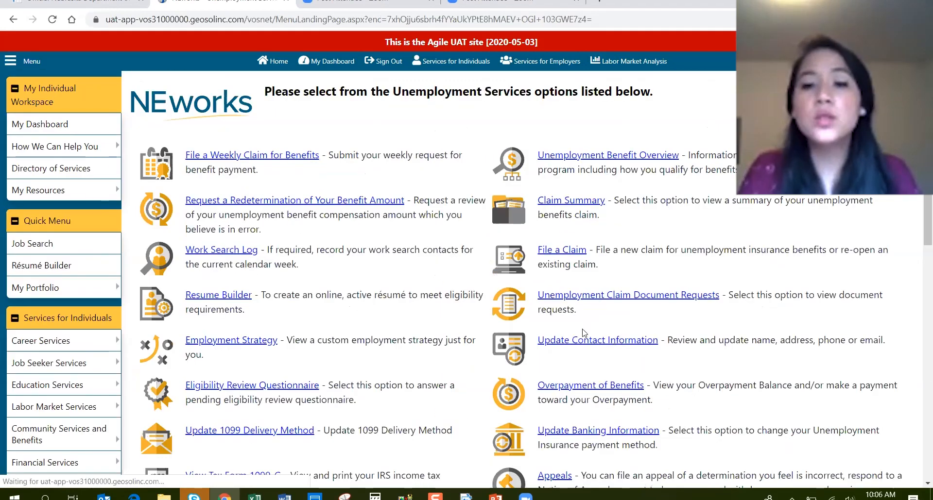
{"action": "scroll", "coordinate": [584, 333], "scroll_direction": "down", "scroll_amount": 2}
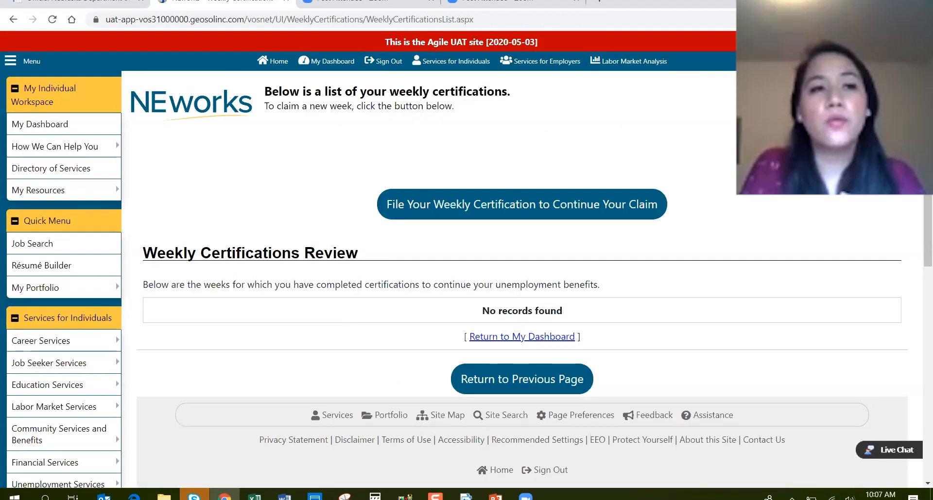
Start filing a weekly certification, which cannot be filed until 5/10/2020.
{"action": "left_click", "coordinate": [13, 19]}
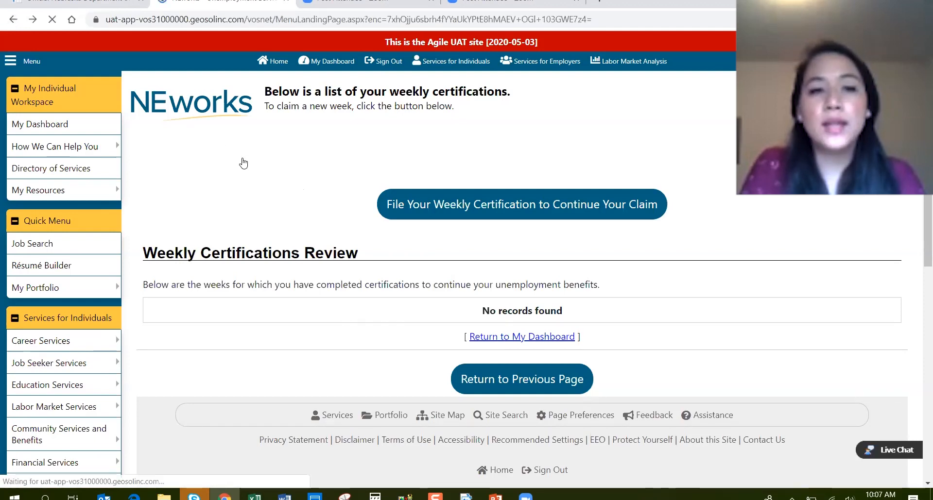
{"action": "left_click", "coordinate": [281, 156]}
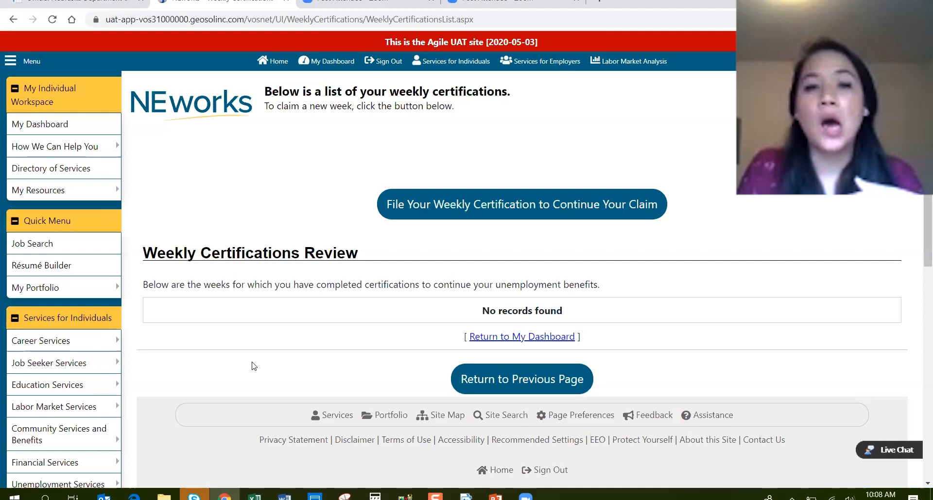
{"action": "left_click", "coordinate": [428, 213]}
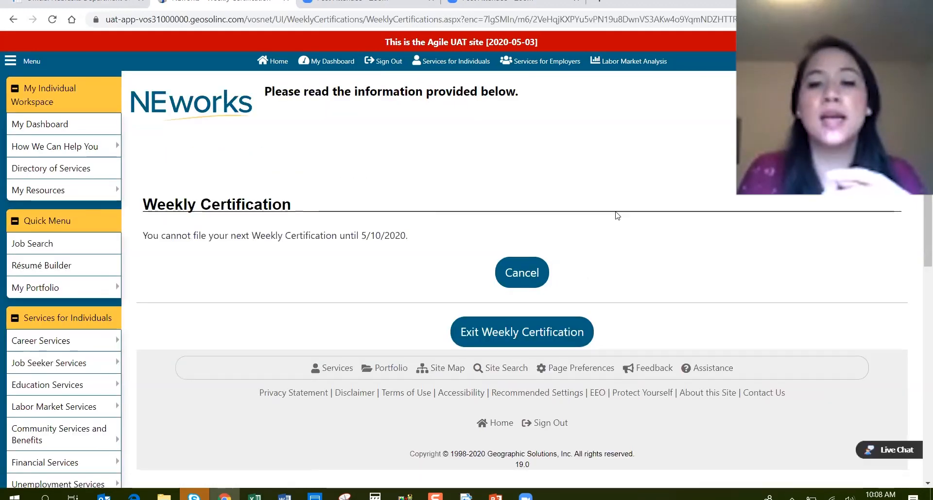
Cancel the weekly certification to return to the Unemployment Services menu.
{"action": "left_click", "coordinate": [519, 274]}
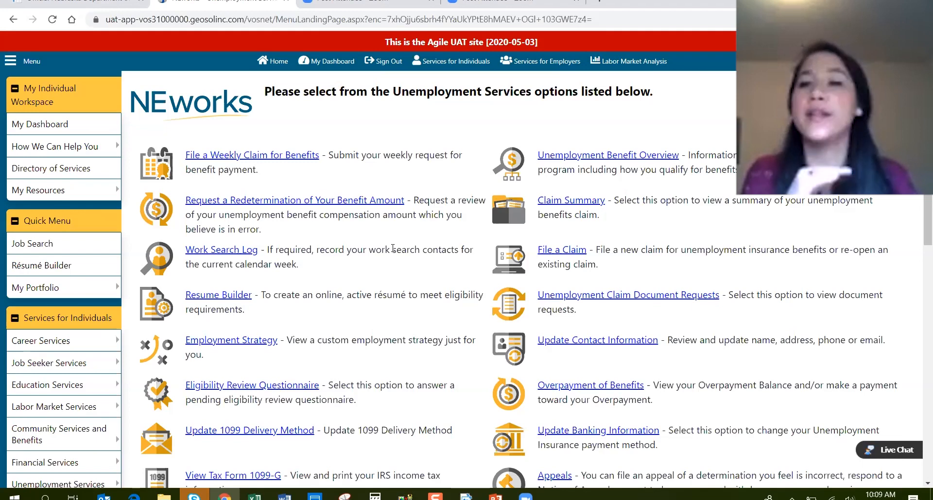
Open the Claim Summary and scroll to its Claim Details section.
{"action": "scroll", "coordinate": [598, 221], "scroll_direction": "down", "scroll_amount": 1}
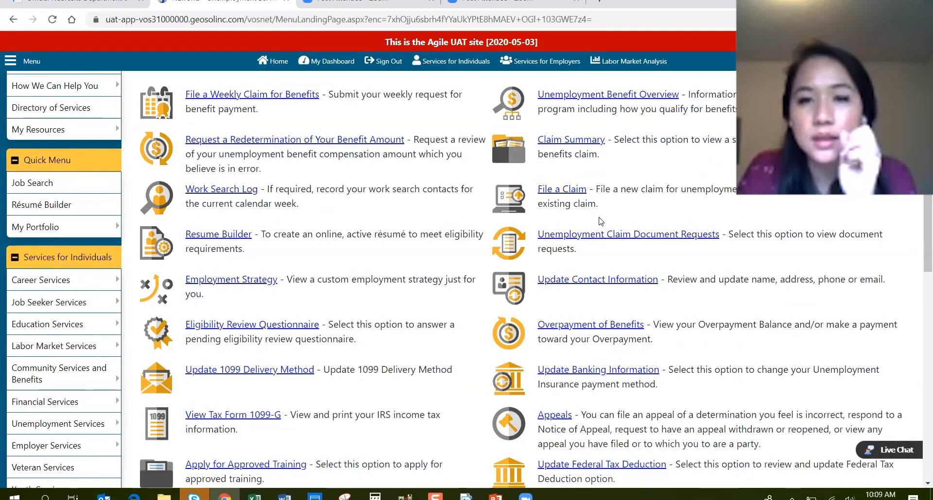
{"action": "scroll", "coordinate": [581, 245], "scroll_direction": "up", "scroll_amount": 1}
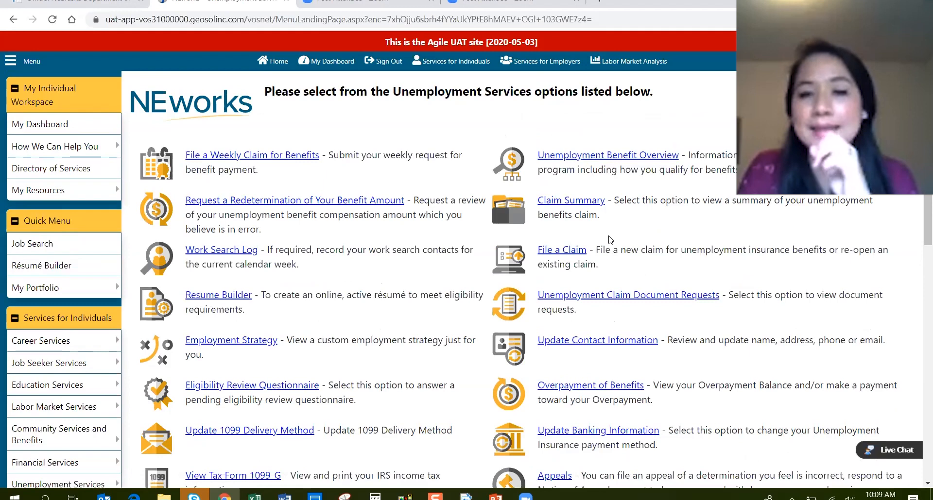
{"action": "left_click", "coordinate": [588, 203]}
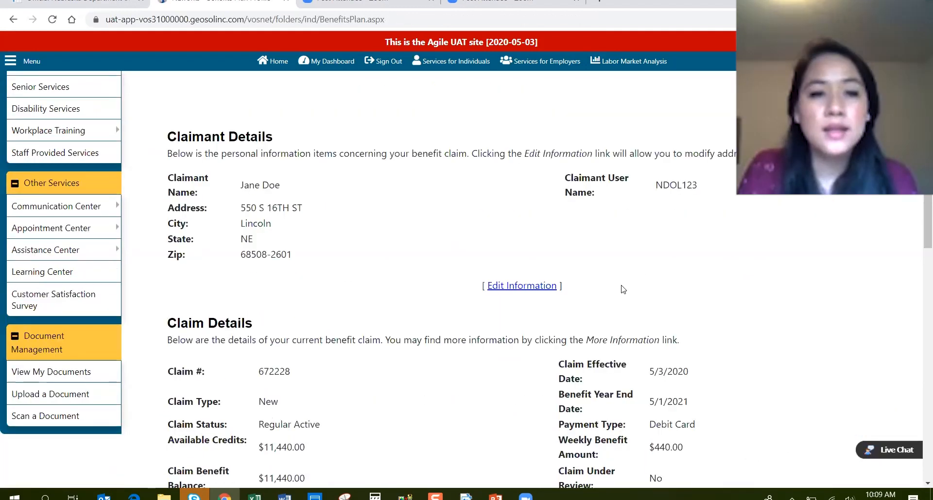
{"action": "scroll", "coordinate": [621, 287], "scroll_direction": "down", "scroll_amount": 2}
{"action": "scroll", "coordinate": [623, 289], "scroll_direction": "up", "scroll_amount": 1}
{"action": "scroll", "coordinate": [623, 289], "scroll_direction": "up", "scroll_amount": 1}
{"action": "scroll", "coordinate": [622, 286], "scroll_direction": "down", "scroll_amount": 5}
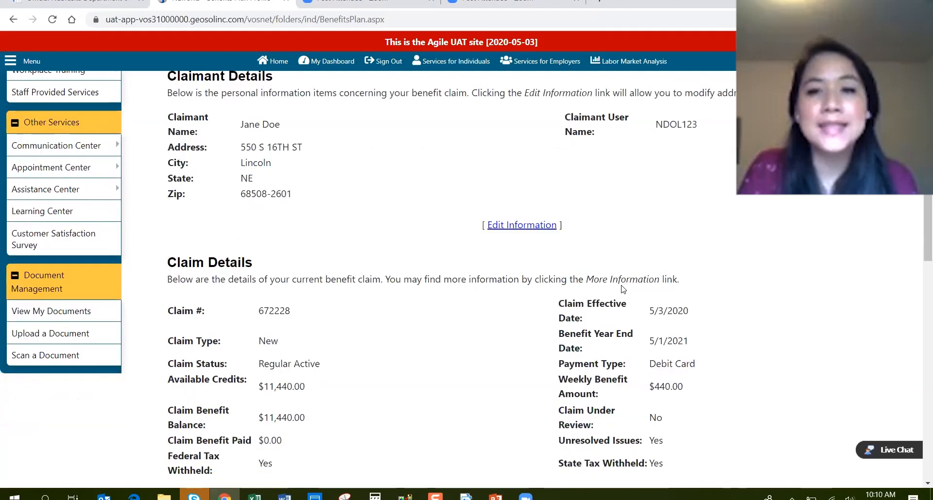
{"action": "scroll", "coordinate": [622, 286], "scroll_direction": "down", "scroll_amount": 2}
{"action": "scroll", "coordinate": [632, 277], "scroll_direction": "up", "scroll_amount": 6}
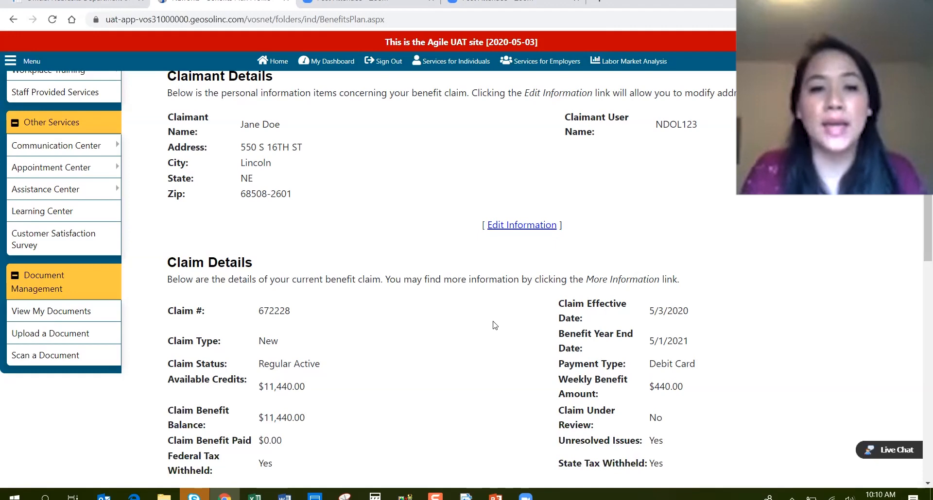
{"action": "scroll", "coordinate": [488, 323], "scroll_direction": "down", "scroll_amount": 2}
{"action": "scroll", "coordinate": [488, 323], "scroll_direction": "up", "scroll_amount": 2}
{"action": "scroll", "coordinate": [471, 318], "scroll_direction": "down", "scroll_amount": 3}
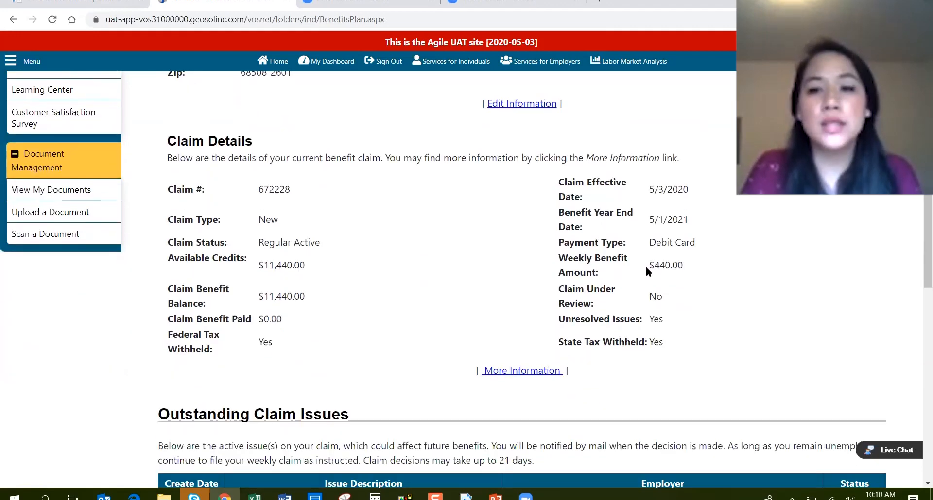
Highlight the $440.00 weekly benefit amount, then the claim number.
{"action": "left_click_drag", "start_coordinate": [651, 265], "coordinate": [683, 265]}
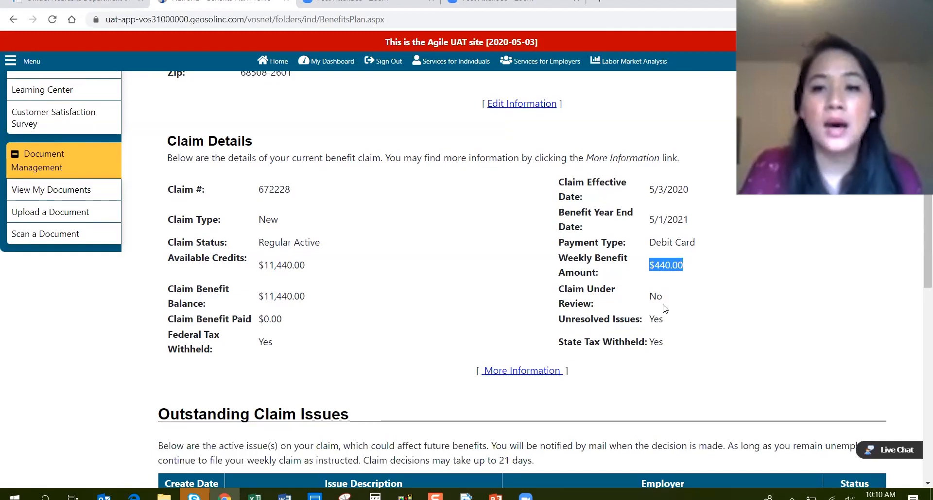
{"action": "left_click", "coordinate": [358, 235]}
{"action": "left_click_drag", "start_coordinate": [258, 190], "coordinate": [301, 195]}
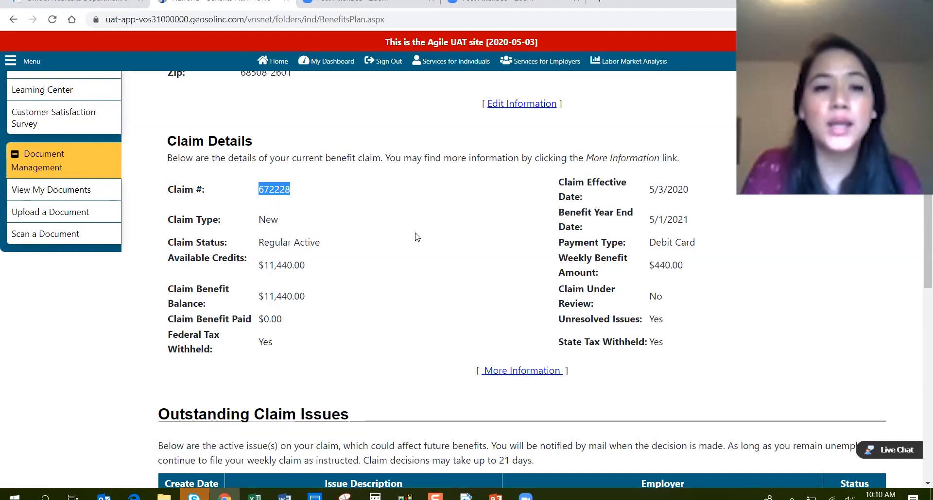
Scroll down through the Outstanding Claim Issues section of the summary.
{"action": "scroll", "coordinate": [416, 236], "scroll_direction": "down", "scroll_amount": 1}
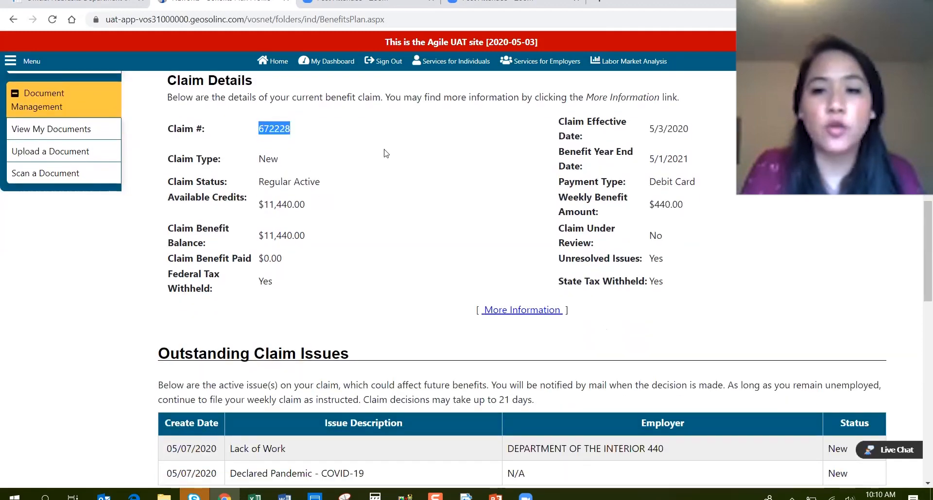
{"action": "scroll", "coordinate": [355, 312], "scroll_direction": "down", "scroll_amount": 1}
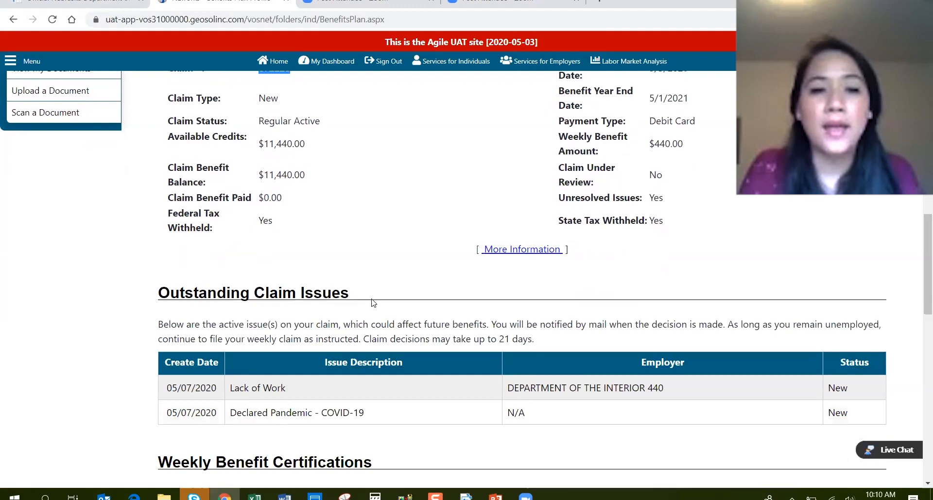
{"action": "left_click_drag", "start_coordinate": [150, 296], "coordinate": [179, 300]}
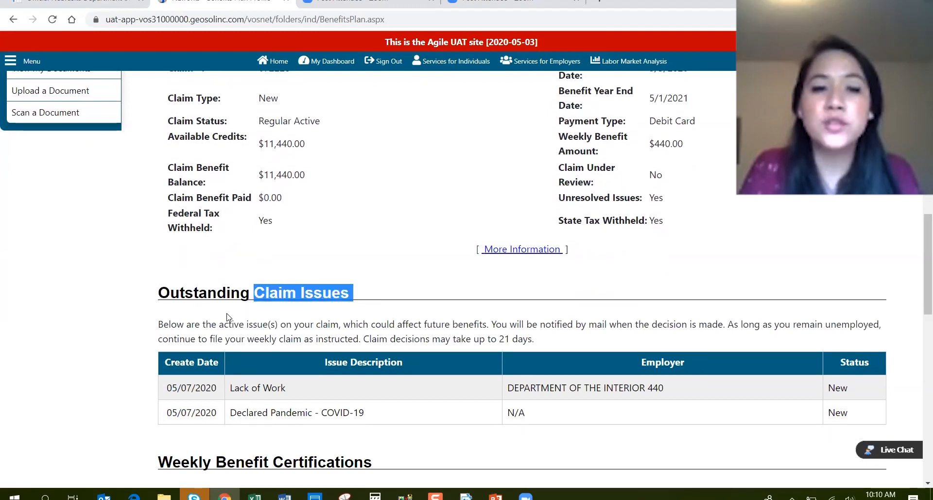
{"action": "scroll", "coordinate": [288, 337], "scroll_direction": "down", "scroll_amount": 1}
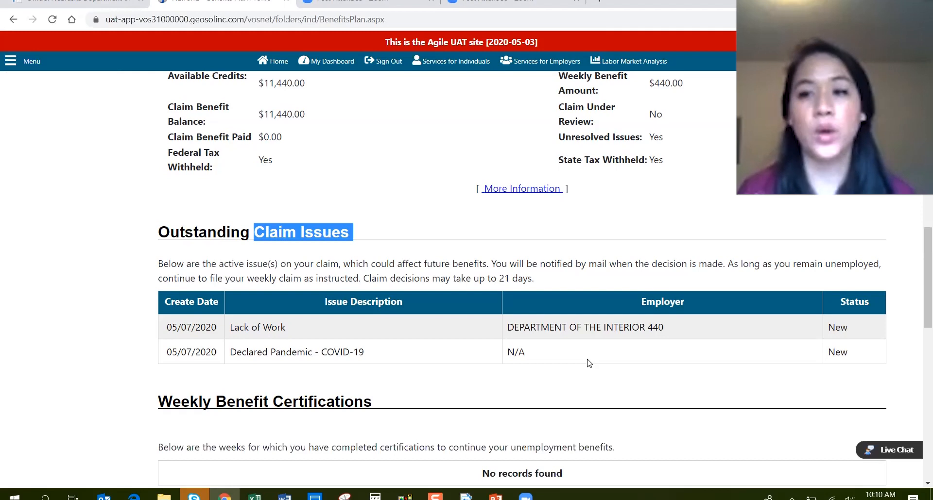
{"action": "scroll", "coordinate": [567, 358], "scroll_direction": "down", "scroll_amount": 2}
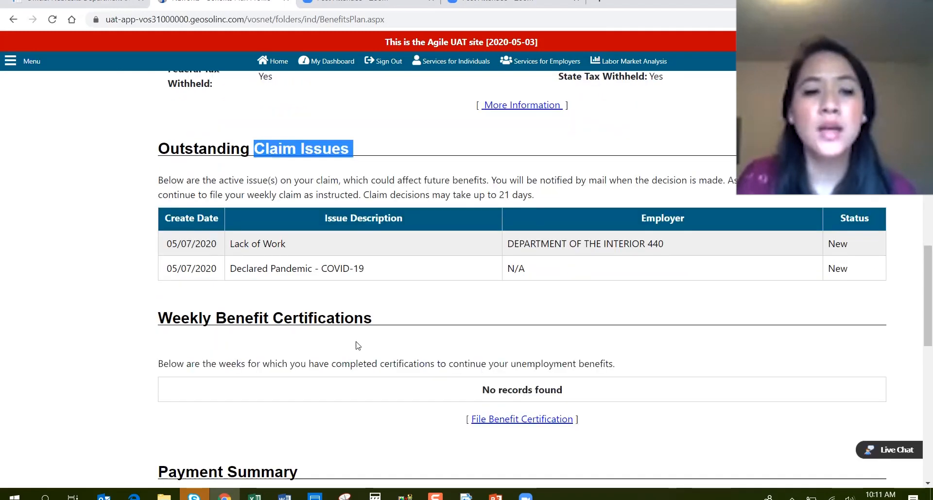
{"action": "scroll", "coordinate": [291, 292], "scroll_direction": "down", "scroll_amount": 2}
Highlight the Weekly Benefit Certifications heading and the Payment Summary section.
{"action": "left_click_drag", "start_coordinate": [159, 219], "coordinate": [388, 240]}
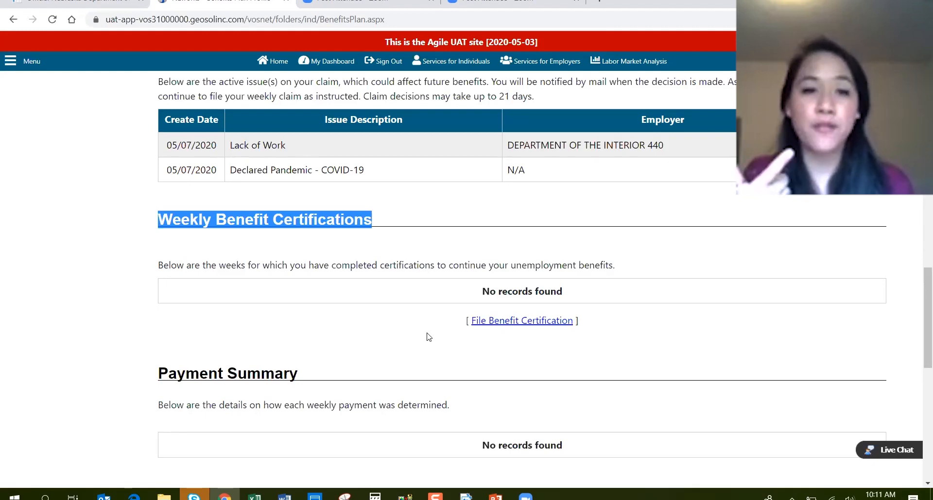
{"action": "scroll", "coordinate": [429, 337], "scroll_direction": "down", "scroll_amount": 2}
{"action": "left_click_drag", "start_coordinate": [149, 258], "coordinate": [136, 244]}
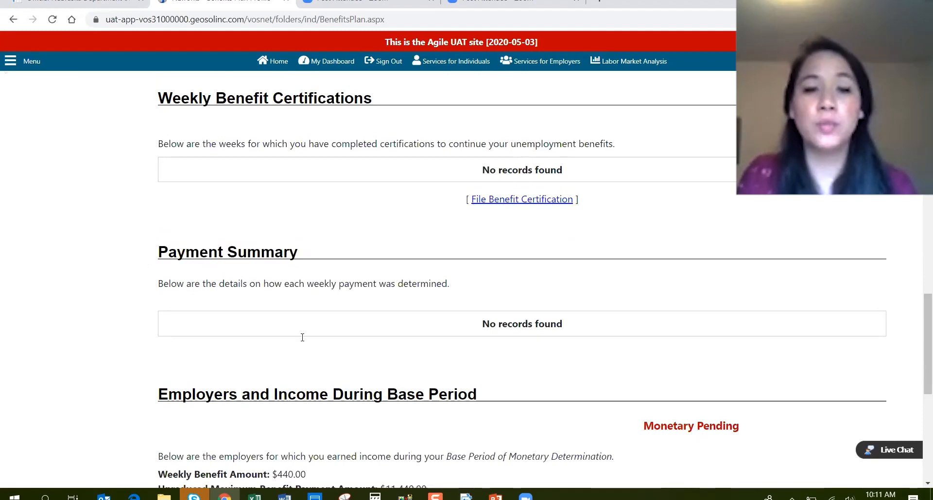
Review base-period employer wages ($78,600.95 in 2019) and return to the dashboard.
{"action": "scroll", "coordinate": [484, 345], "scroll_direction": "down", "scroll_amount": 4}
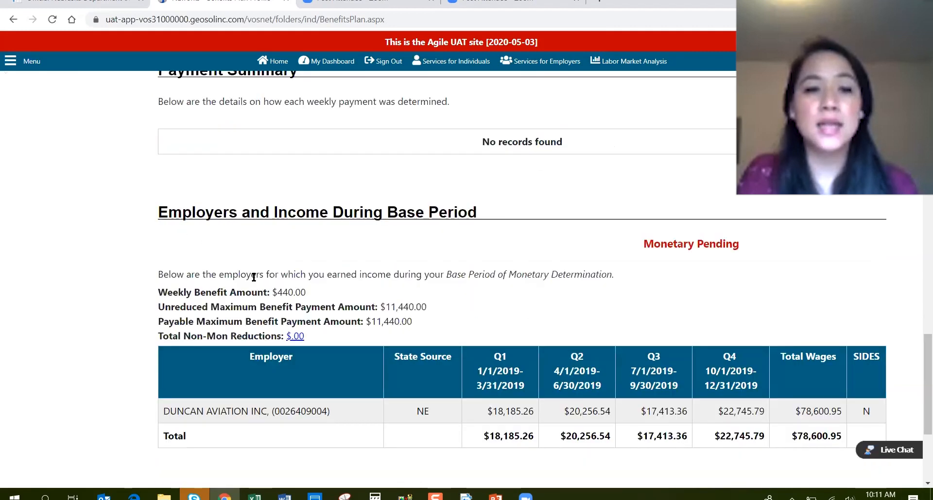
{"action": "scroll", "coordinate": [257, 274], "scroll_direction": "down", "scroll_amount": 1}
{"action": "scroll", "coordinate": [254, 277], "scroll_direction": "up", "scroll_amount": 1}
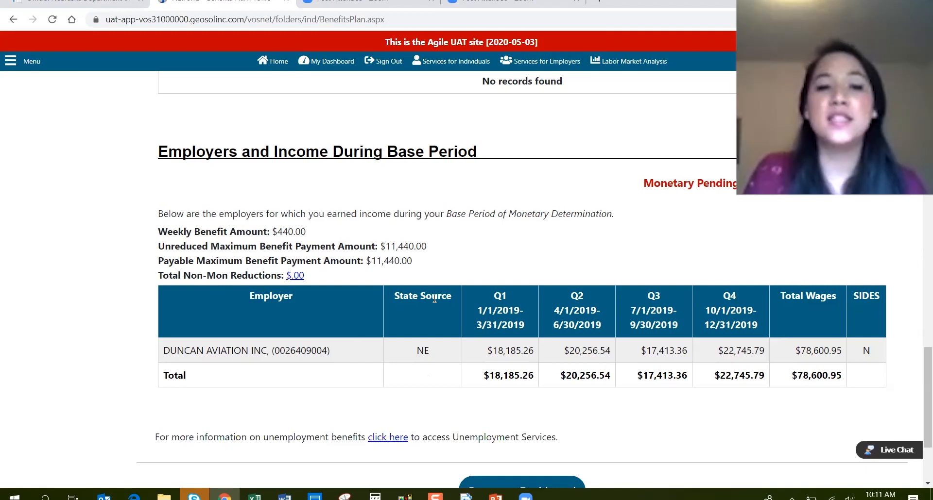
{"action": "scroll", "coordinate": [554, 340], "scroll_direction": "down", "scroll_amount": 1}
{"action": "left_click", "coordinate": [577, 425]}
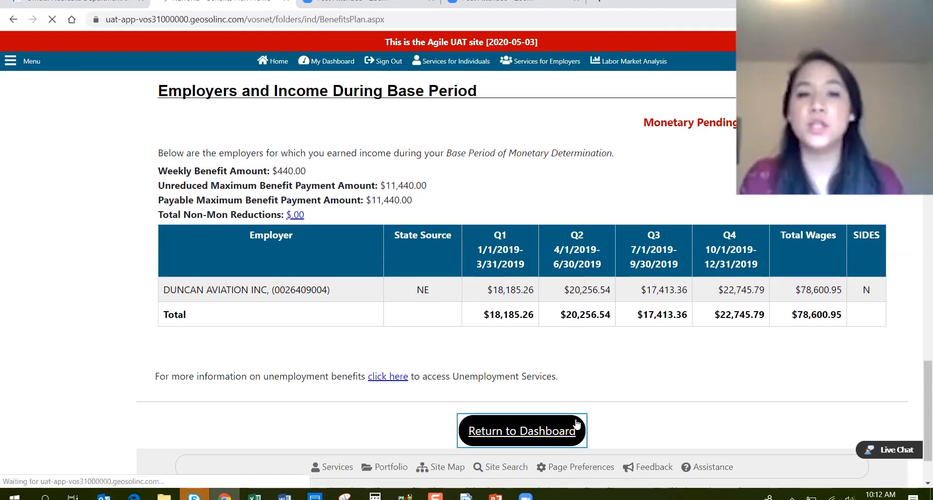